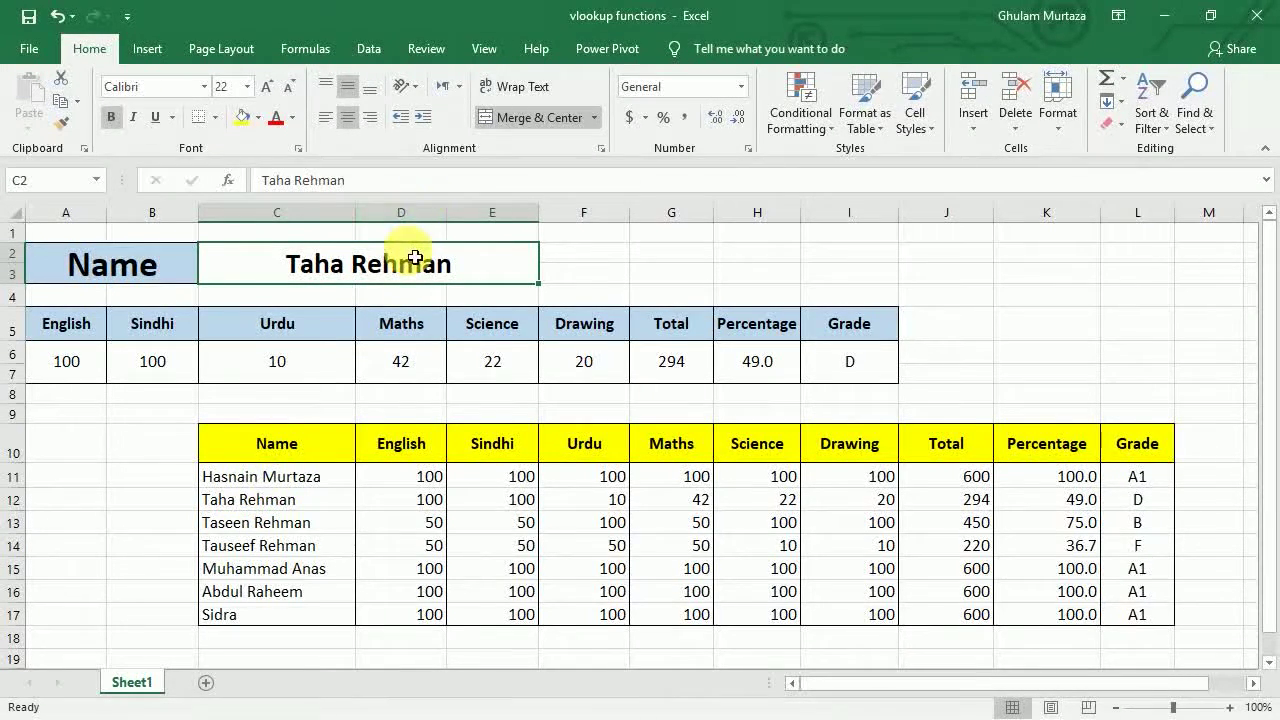
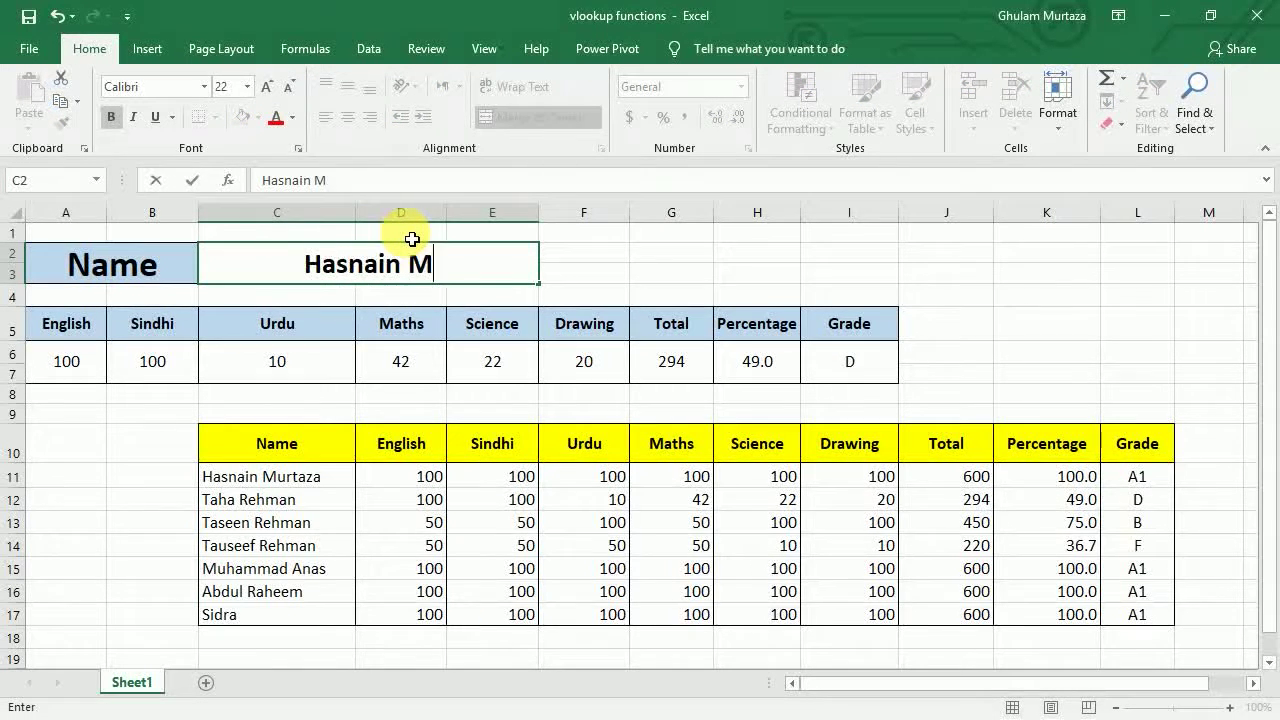
# - Enter the student's full name in C2 so the row shows 100 marks, total 600, 100.0 percent, A1
pyautogui.press('Return')
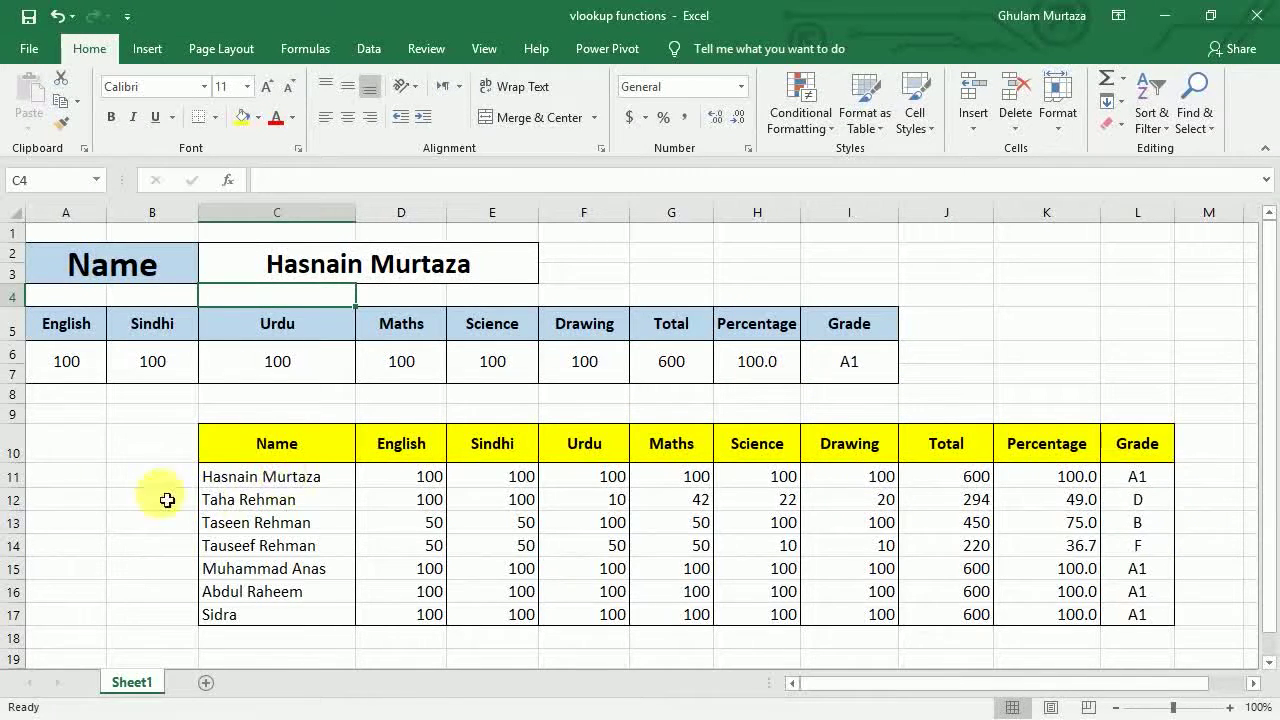
pyautogui.click(10, 476)
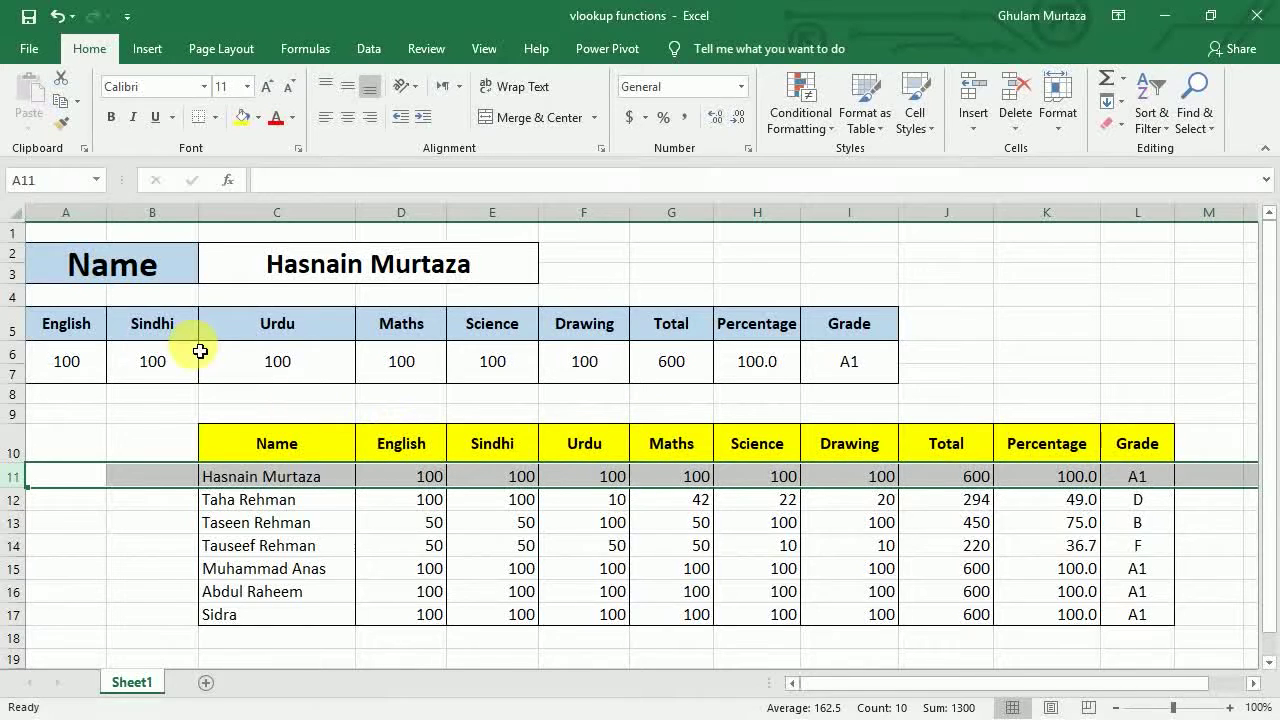
pyautogui.click(414, 263)
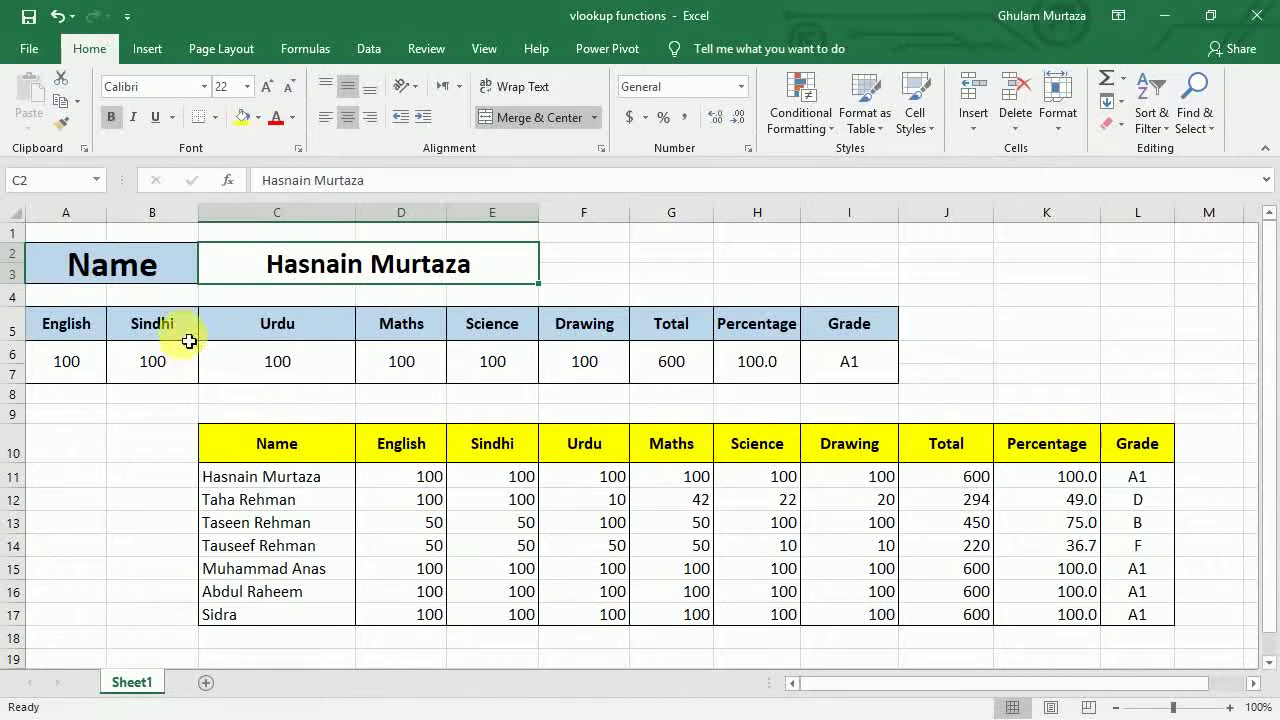
pyautogui.click(57, 380)
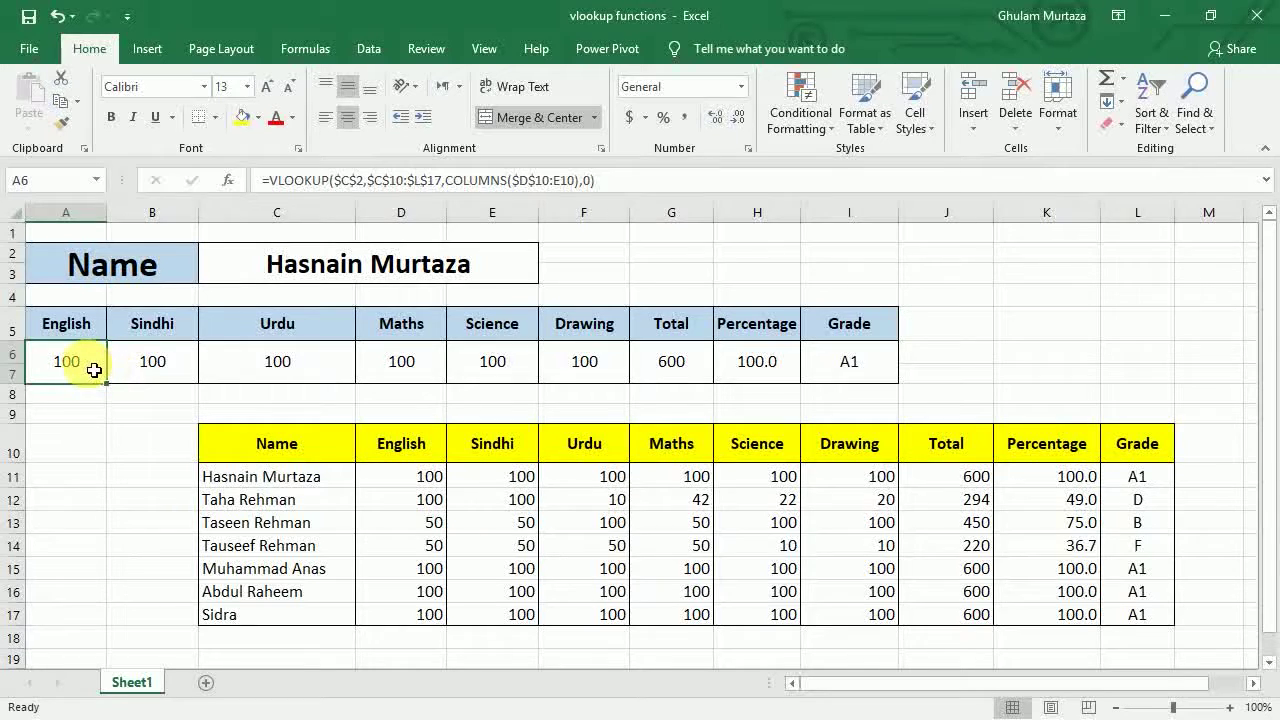
# - Select A6:I7 and delete the lookup formulas from the English through Grade cells
pyautogui.moveTo(97, 366); pyautogui.dragTo(873, 386)
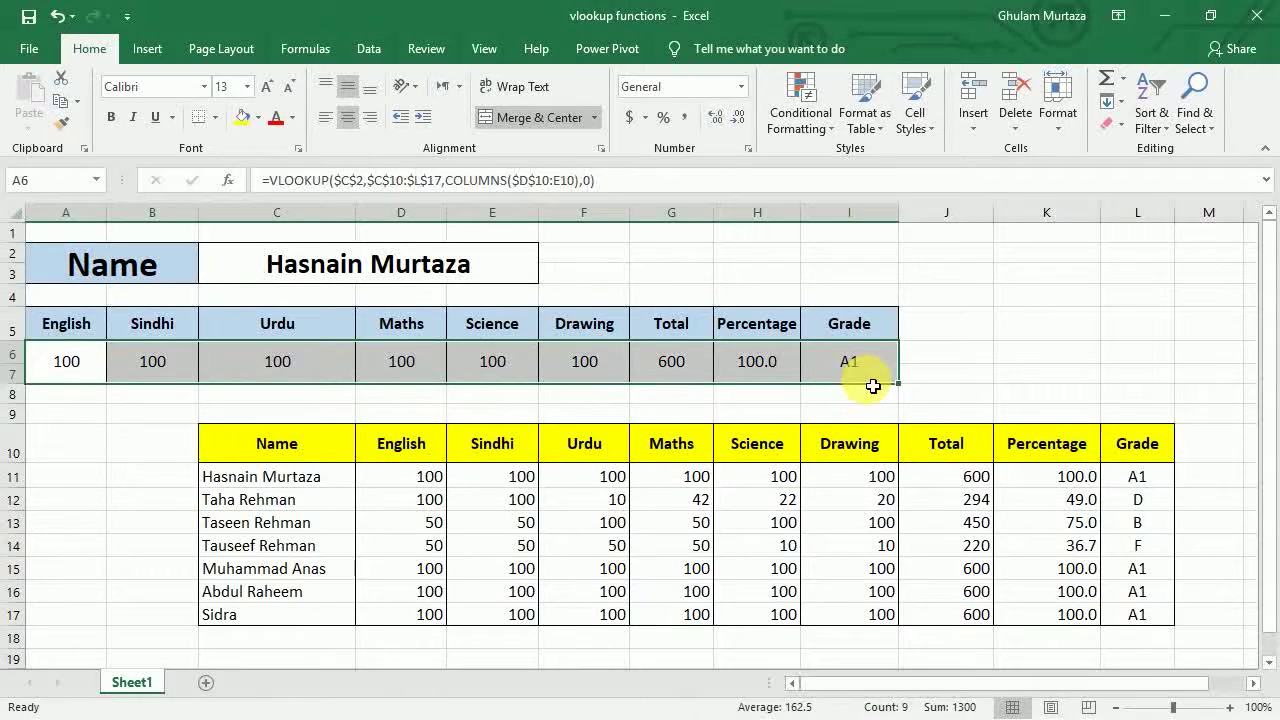
pyautogui.press('Delete')
pyautogui.press('Left')
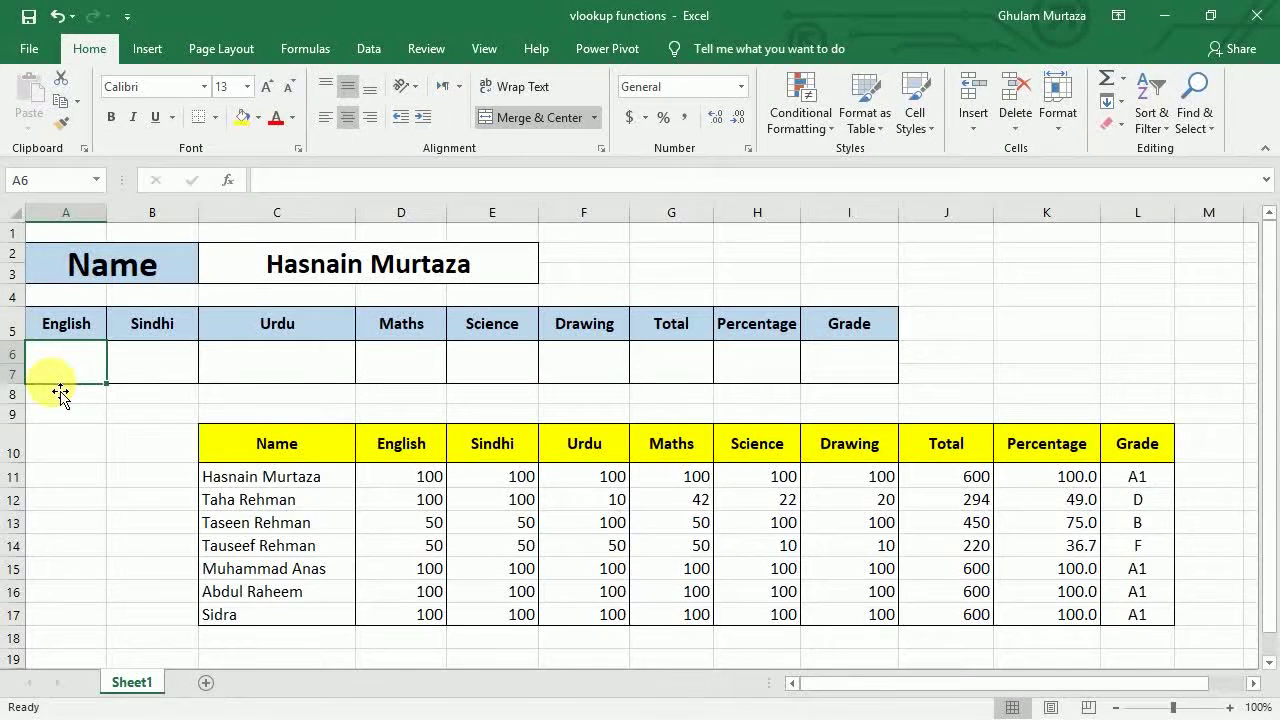
# - Begin =vlookup( in A6 using C2 as the lookup value
pyautogui.write('=')
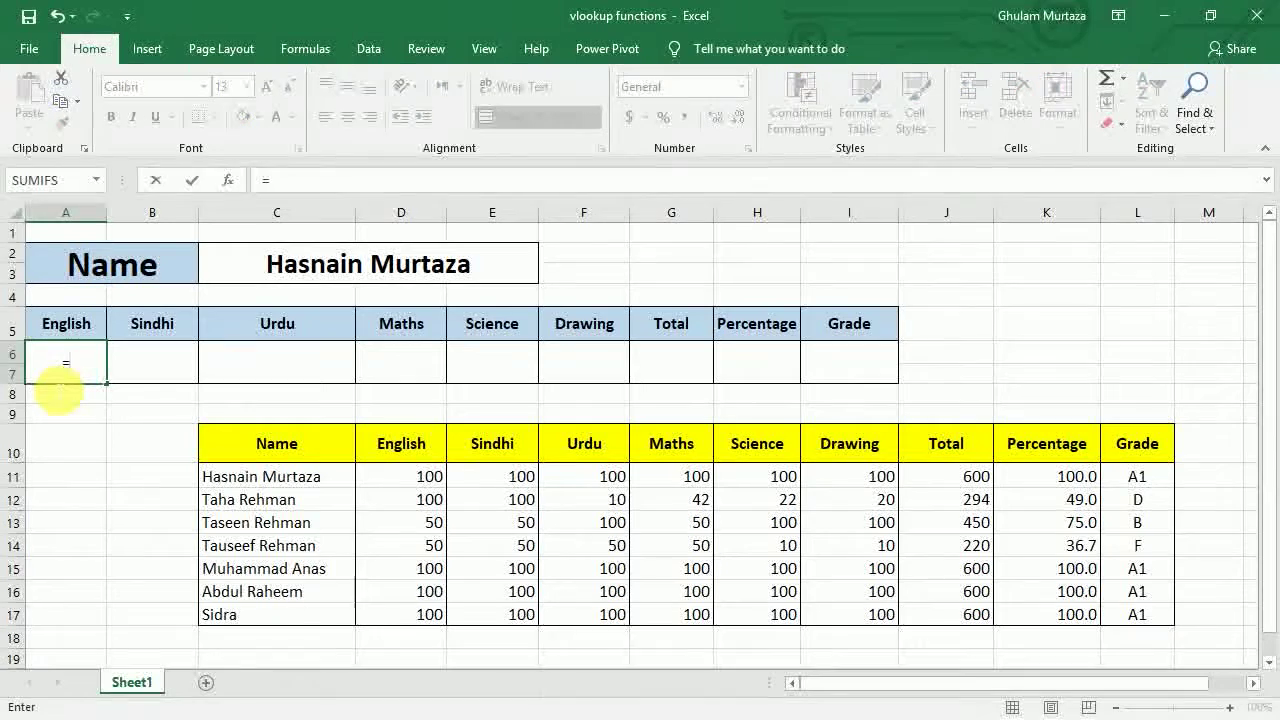
pyautogui.write('vllok')
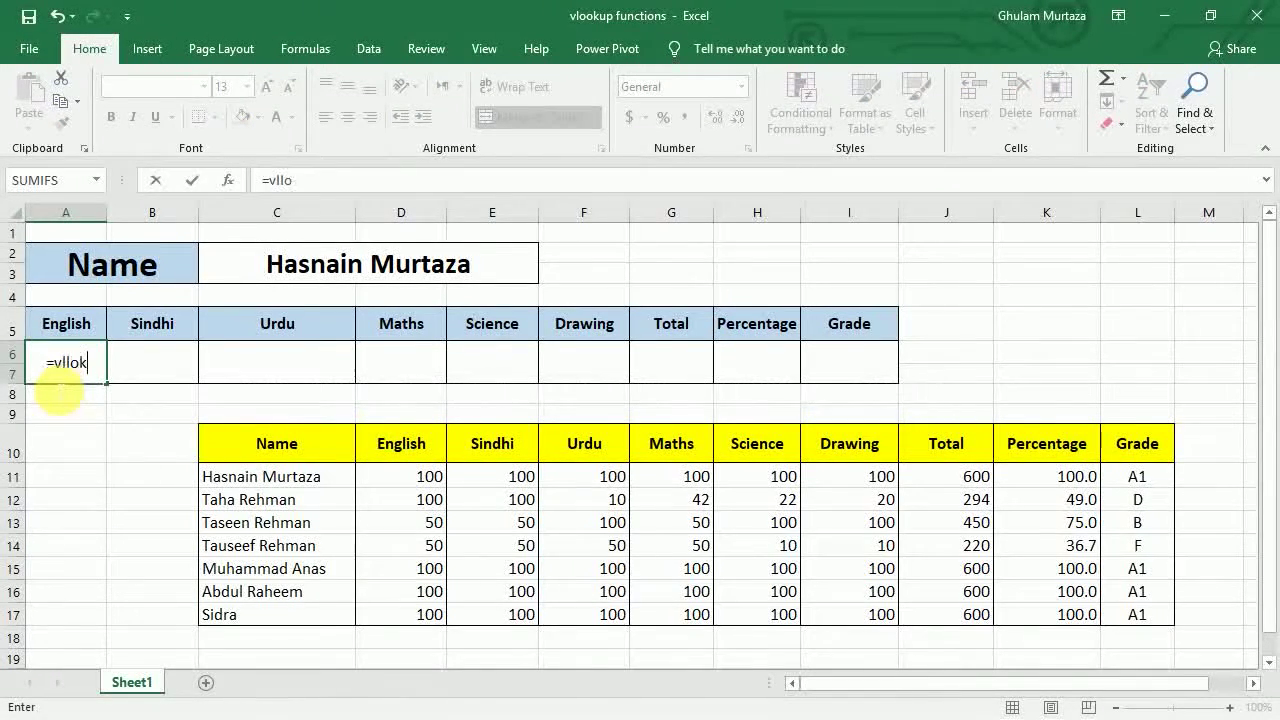
pyautogui.press('BackSpace')
pyautogui.press('BackSpace')
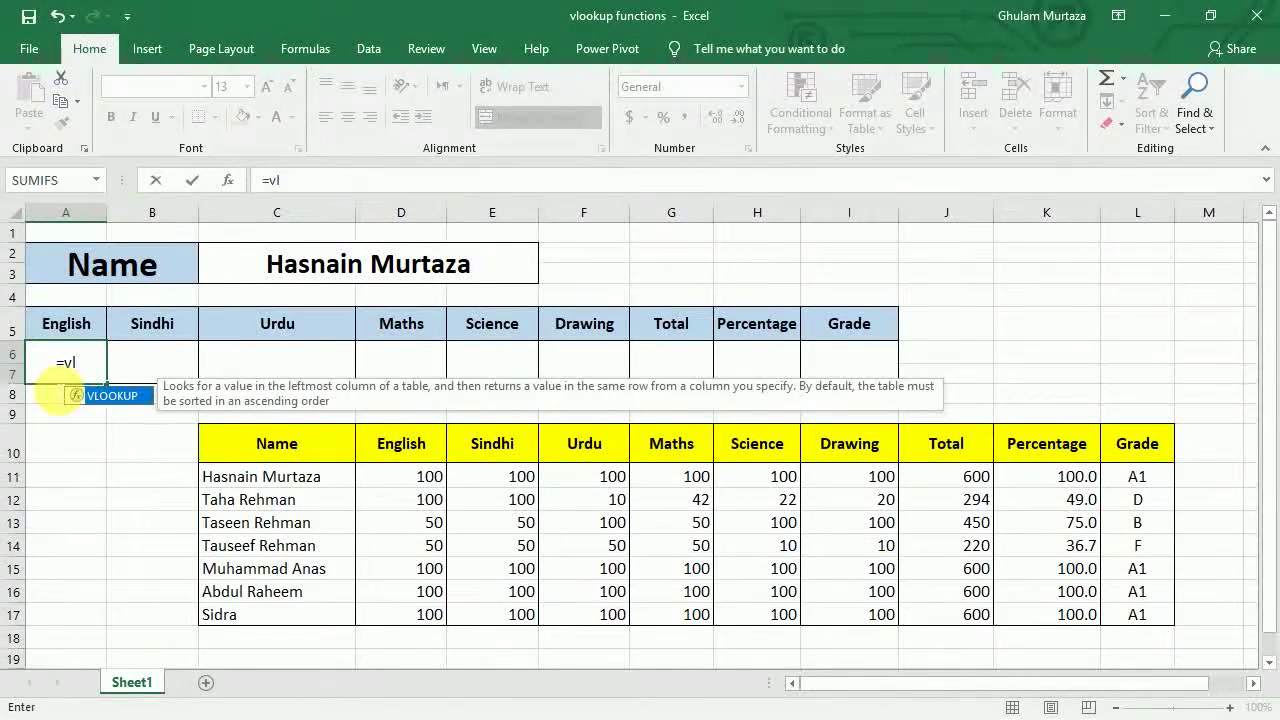
pyautogui.write('ookup')
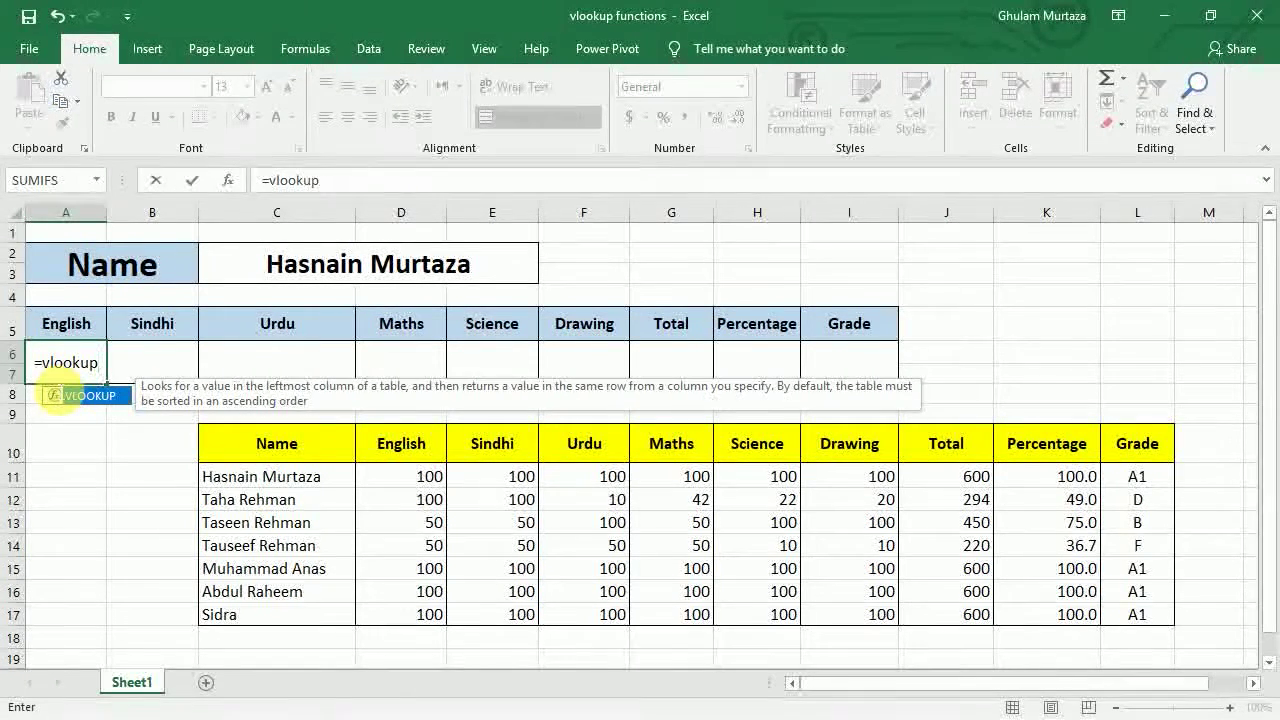
pyautogui.write('(')
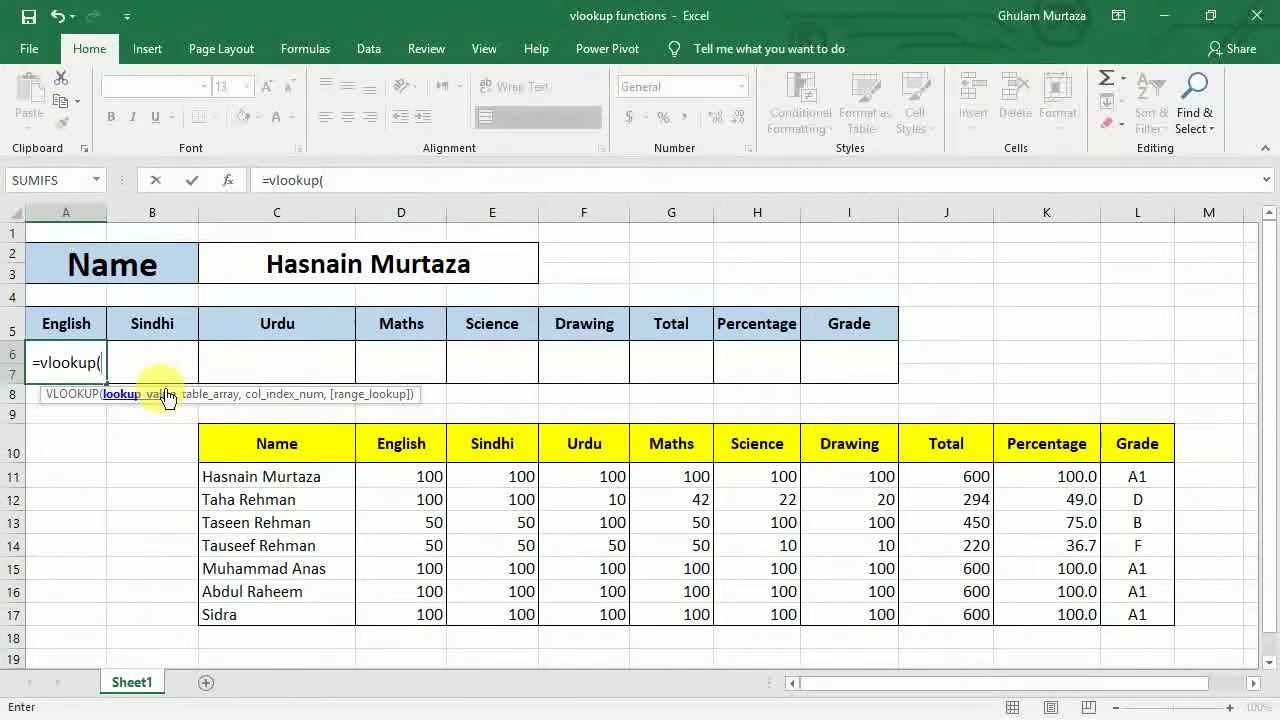
pyautogui.click(280, 266)
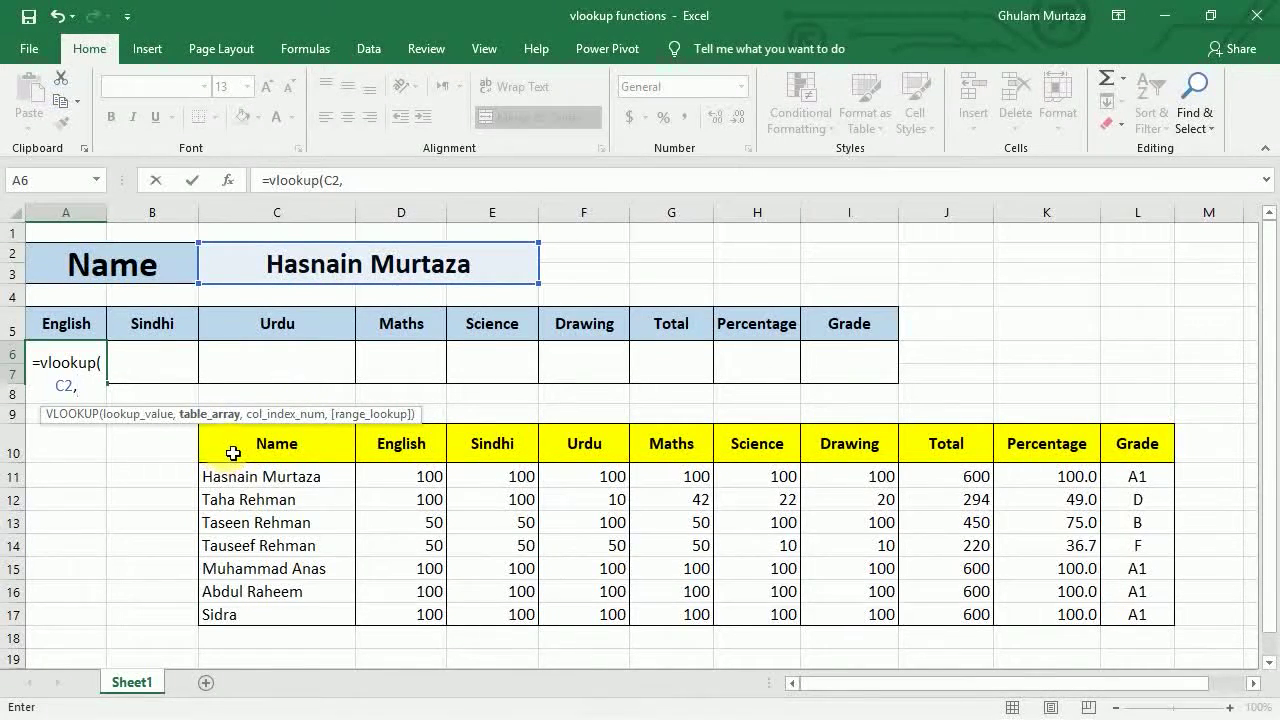
# - Complete and enter =vlookup(C2,C10:L17,columns(D10:E10),0) in the English cell
pyautogui.moveTo(233, 453); pyautogui.dragTo(1140, 612)
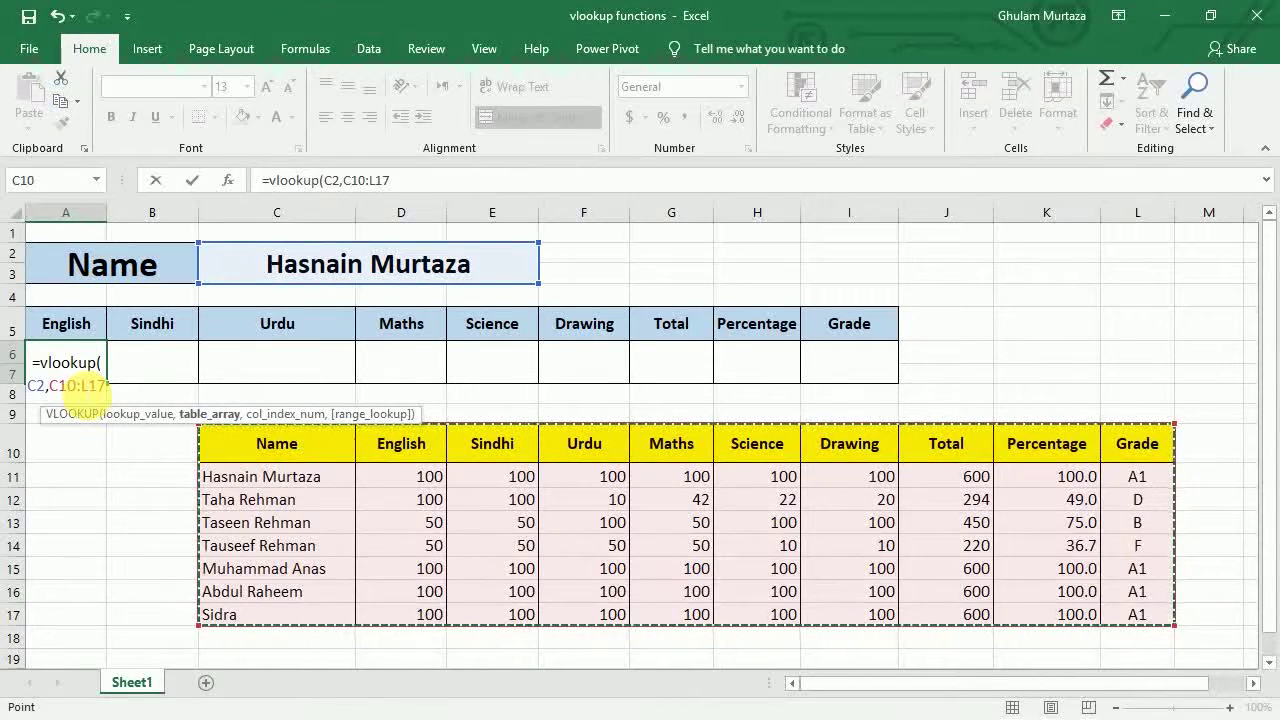
pyautogui.write(',')
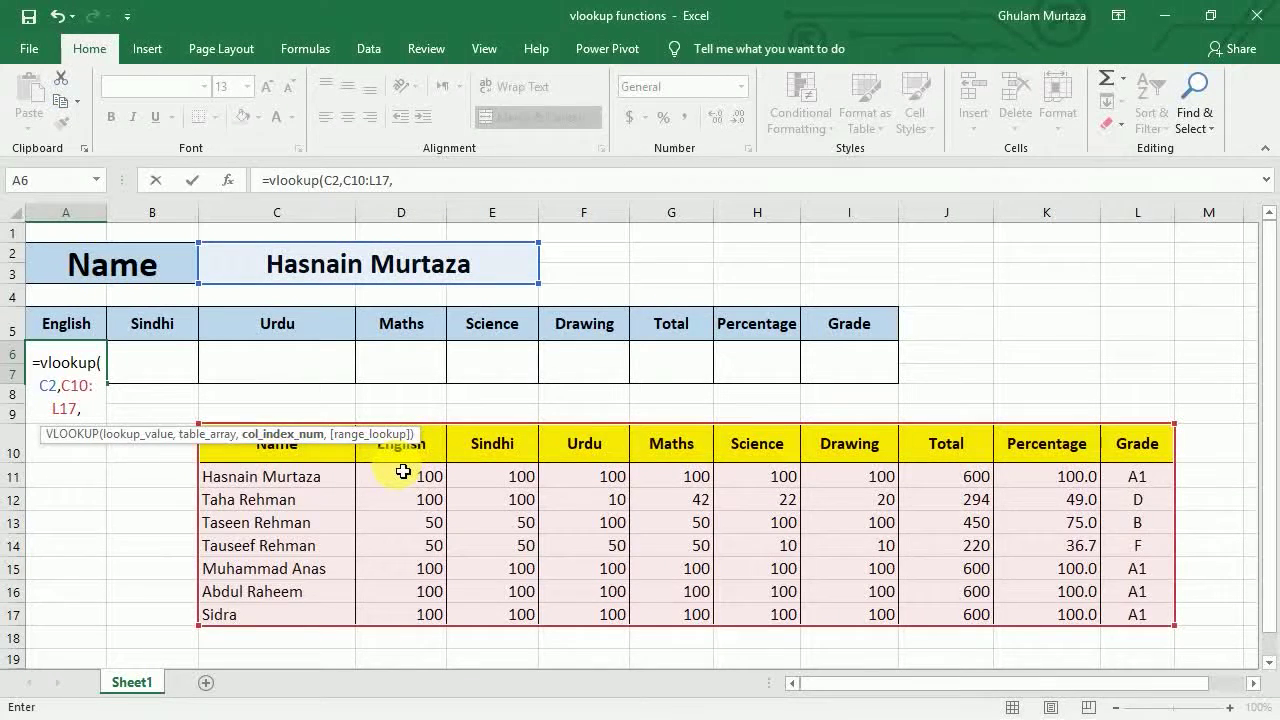
pyautogui.write('column')
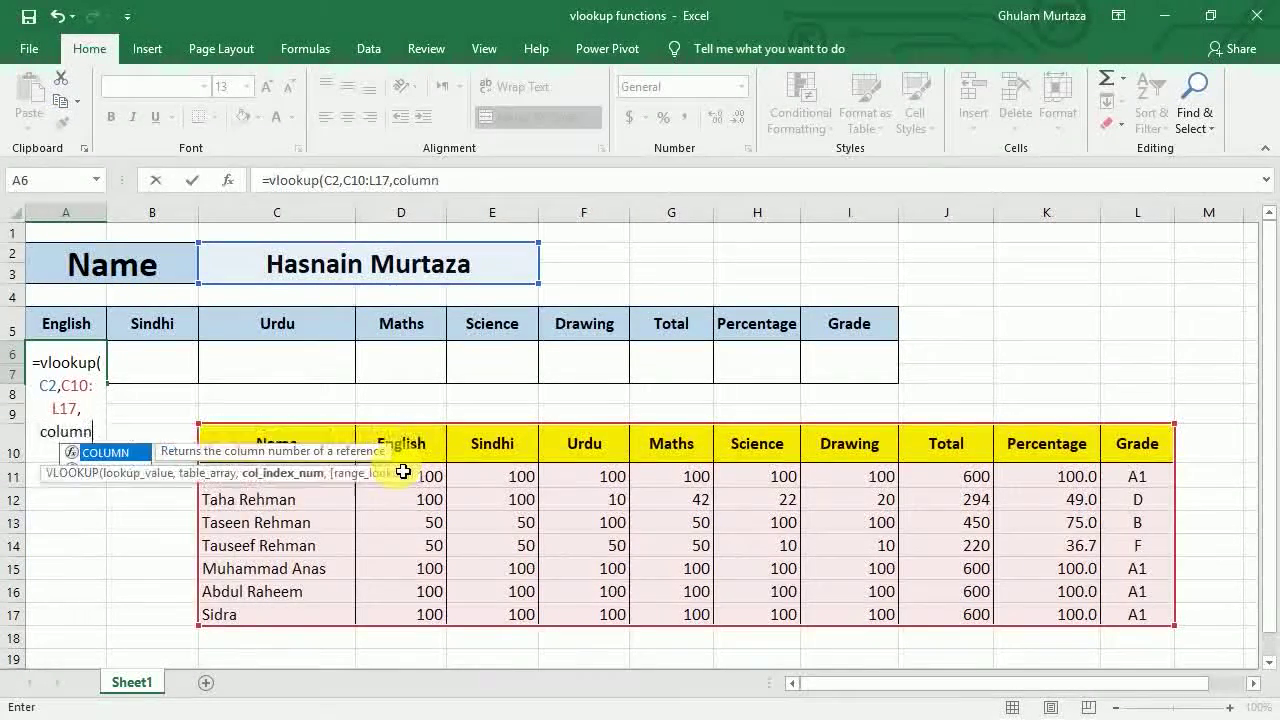
pyautogui.write('s')
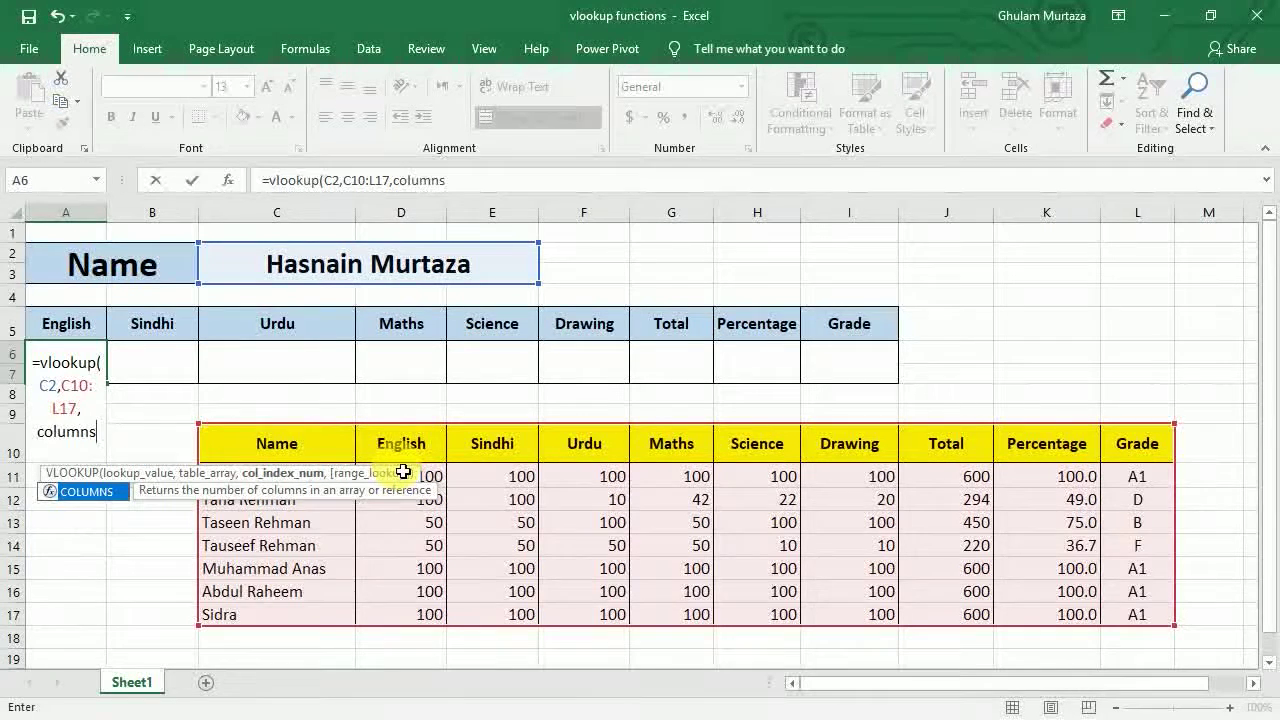
pyautogui.write('(')
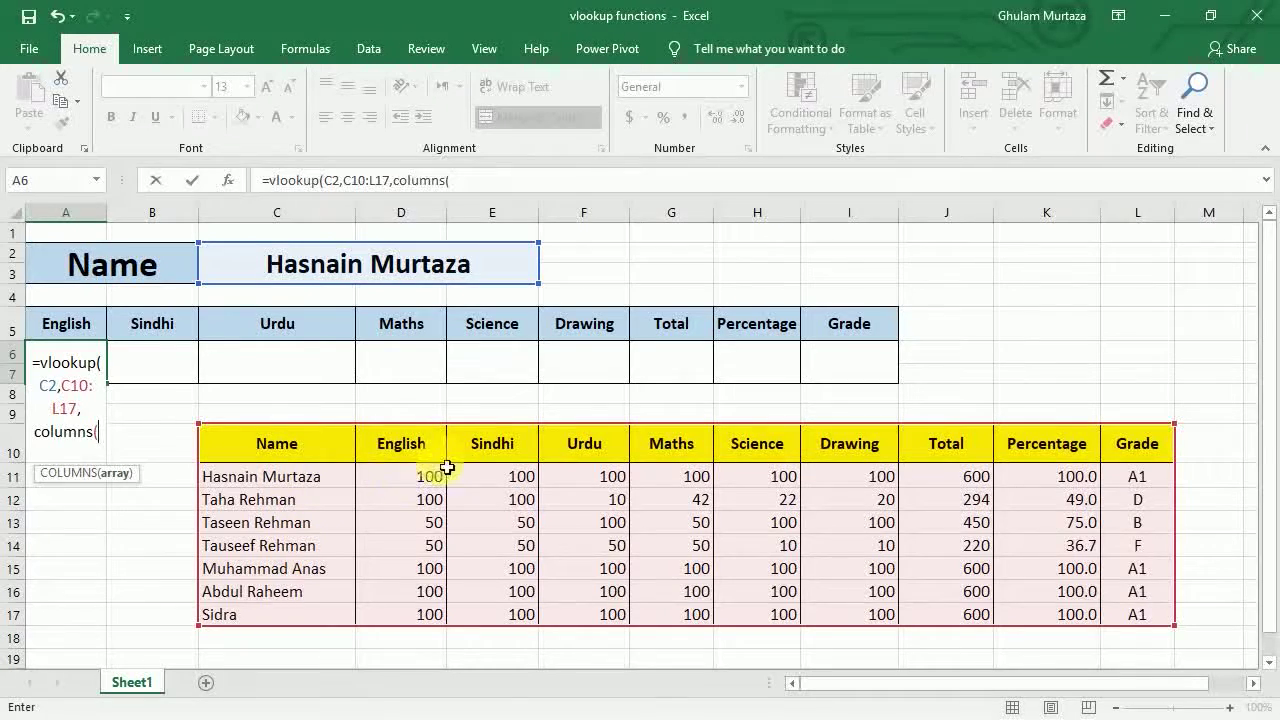
pyautogui.moveTo(425, 450); pyautogui.dragTo(490, 450)
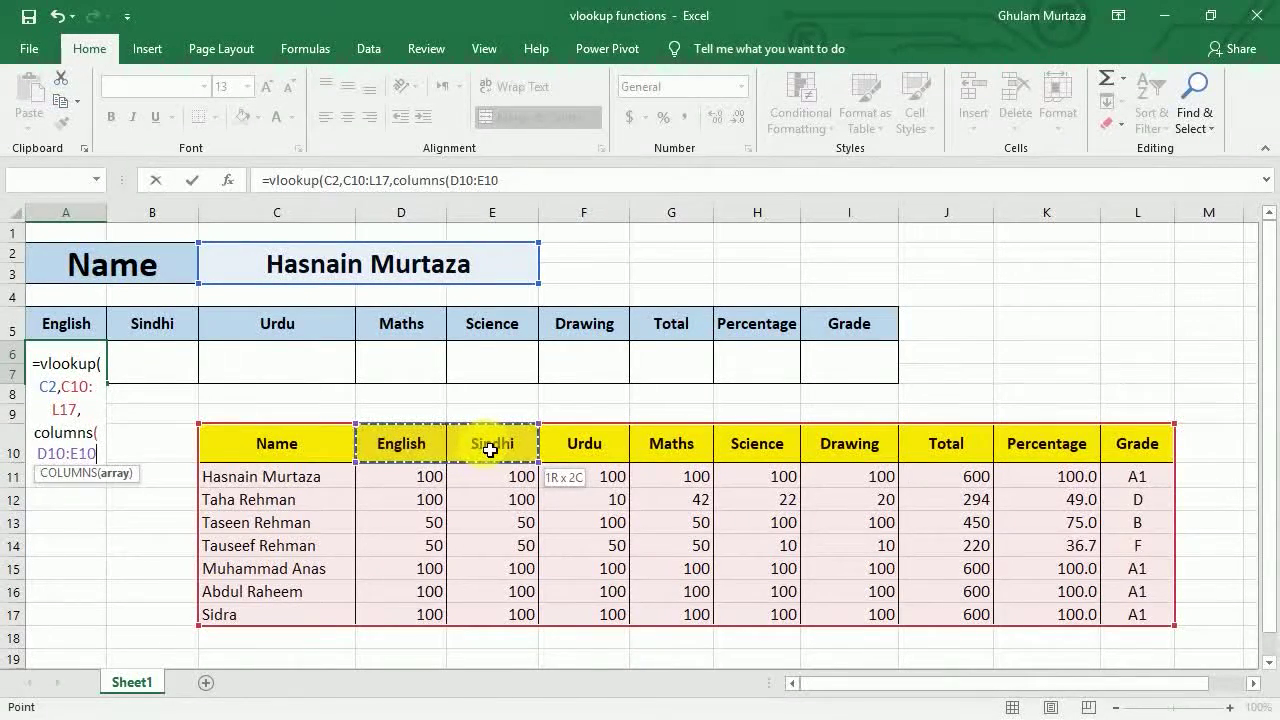
pyautogui.moveTo(490, 450); pyautogui.dragTo(490, 450)
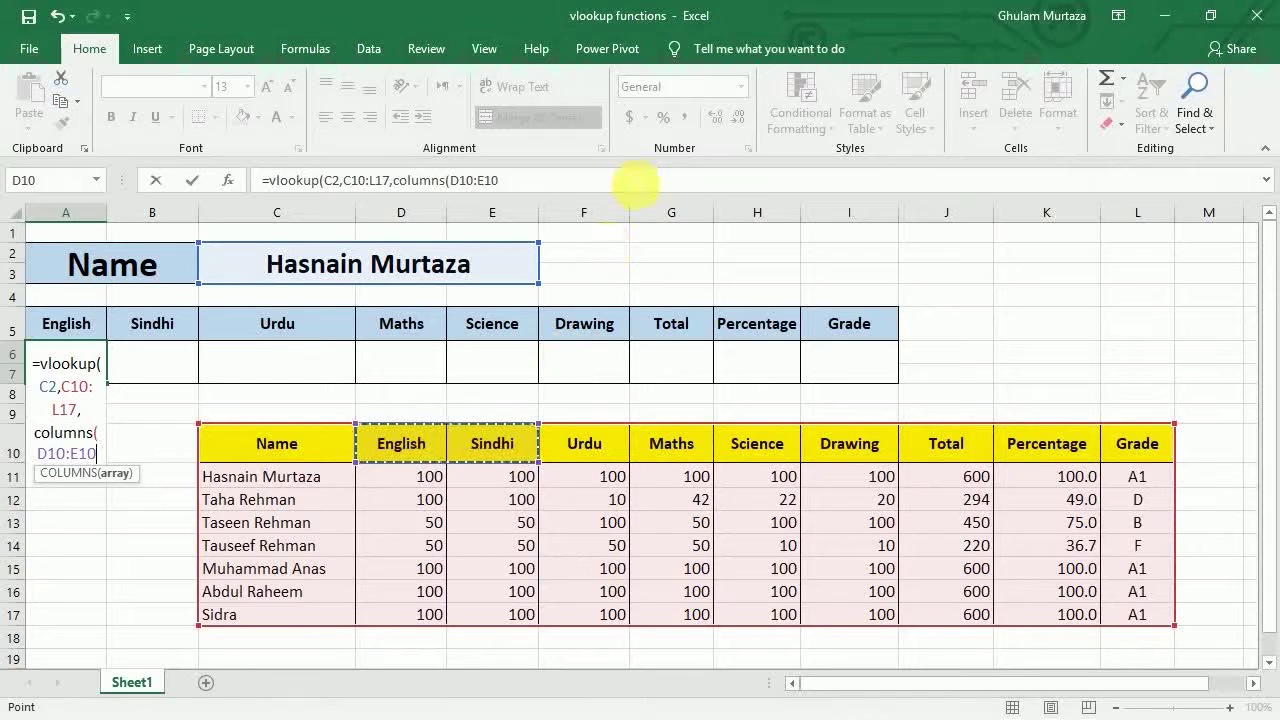
pyautogui.write(')')
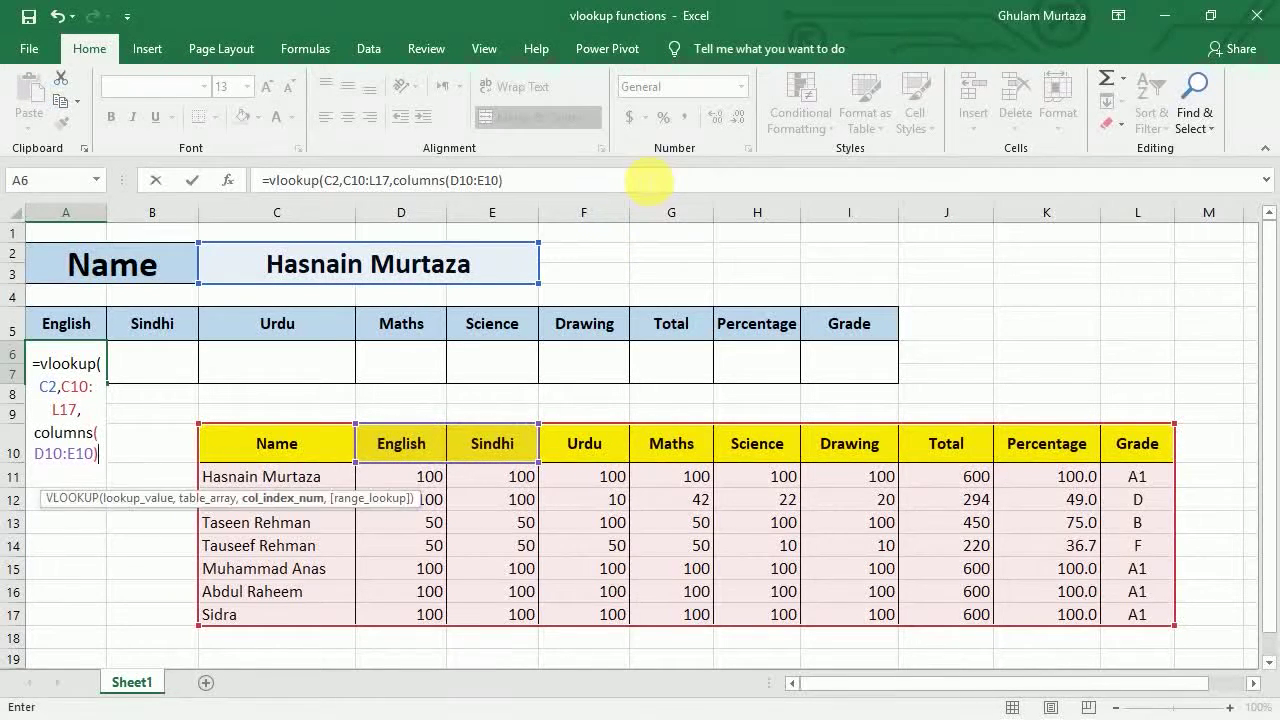
pyautogui.write(',0')
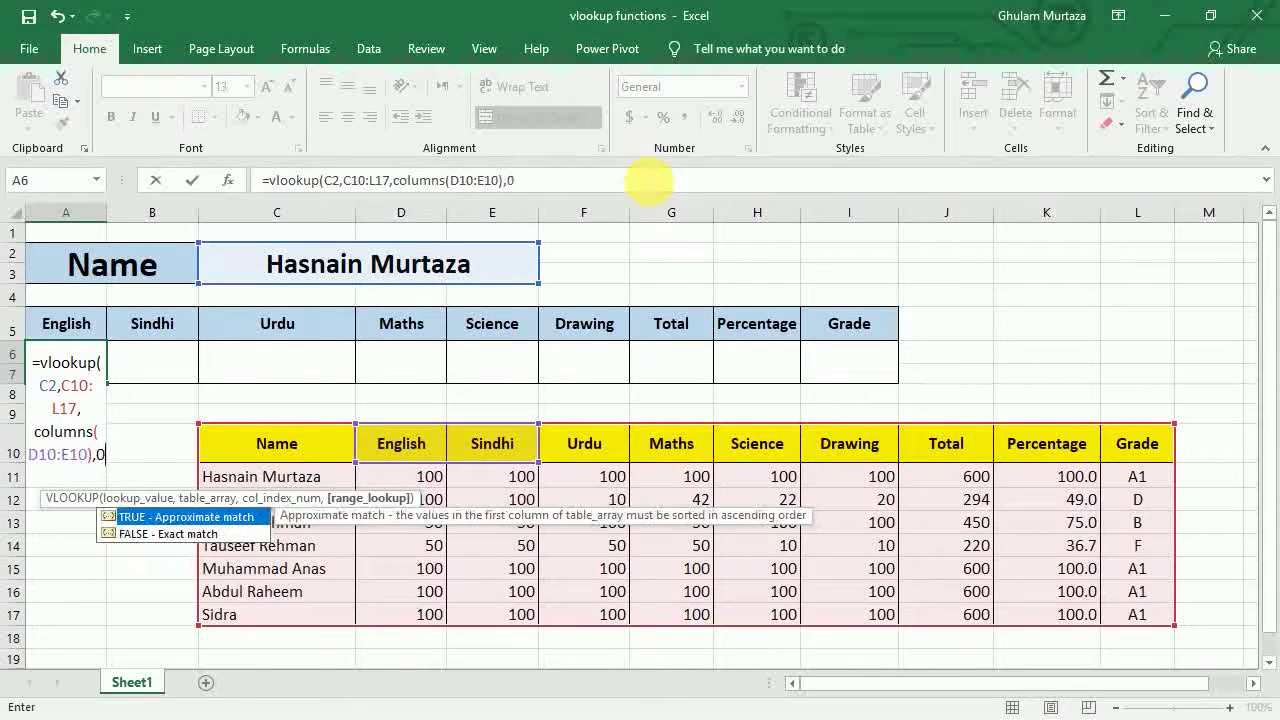
pyautogui.write(')')
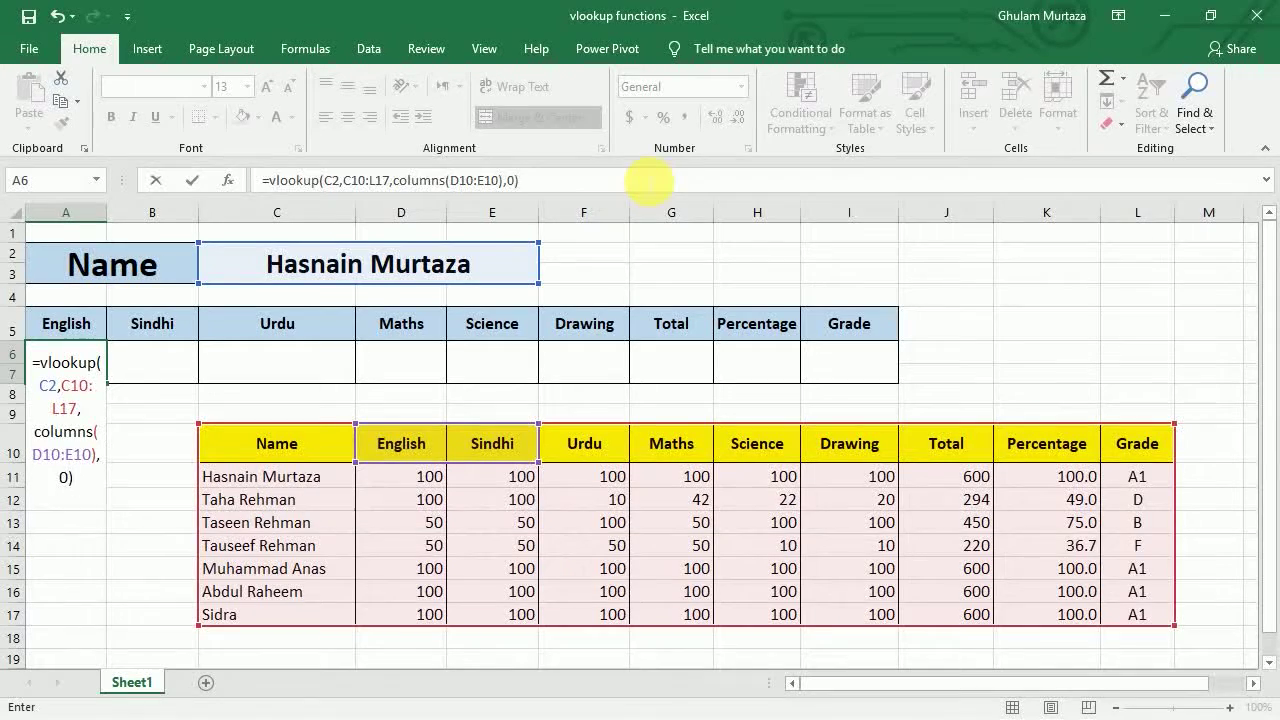
pyautogui.hotkey('ctrl', 'Return')
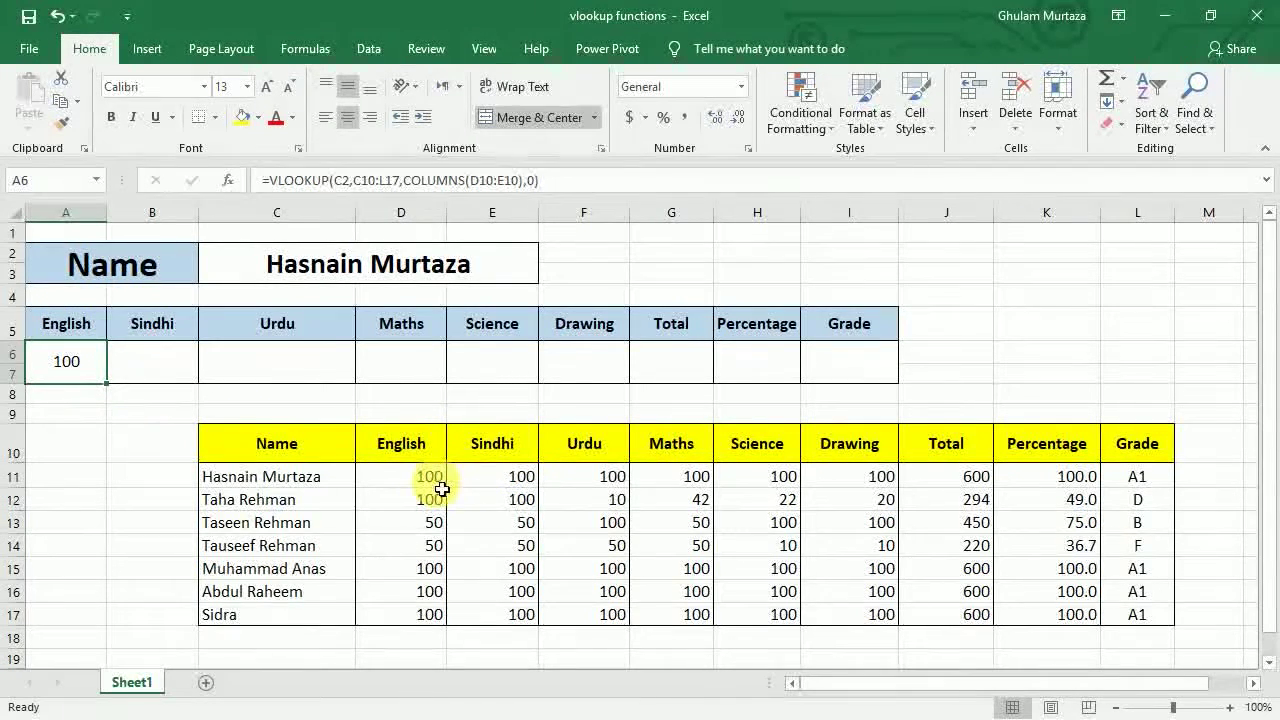
pyautogui.click(150, 372)
pyautogui.click(300, 377)
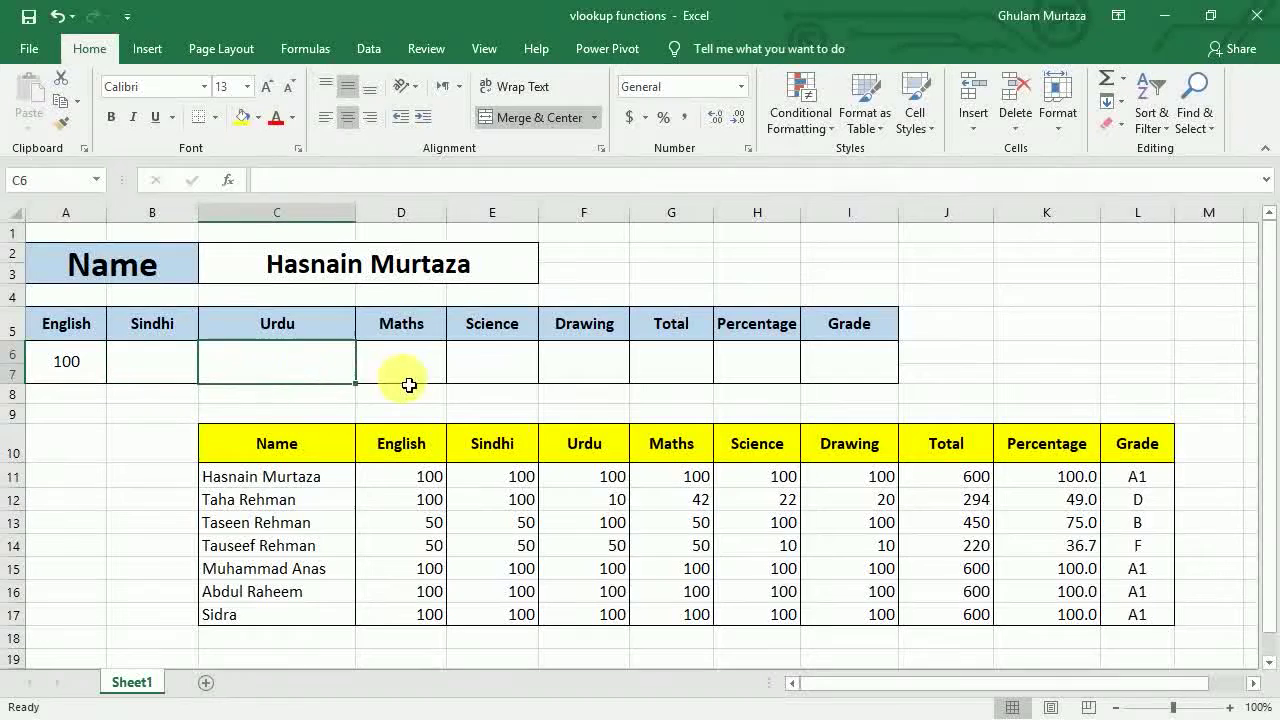
pyautogui.click(407, 379)
pyautogui.click(558, 374)
pyautogui.click(531, 366)
pyautogui.click(603, 364)
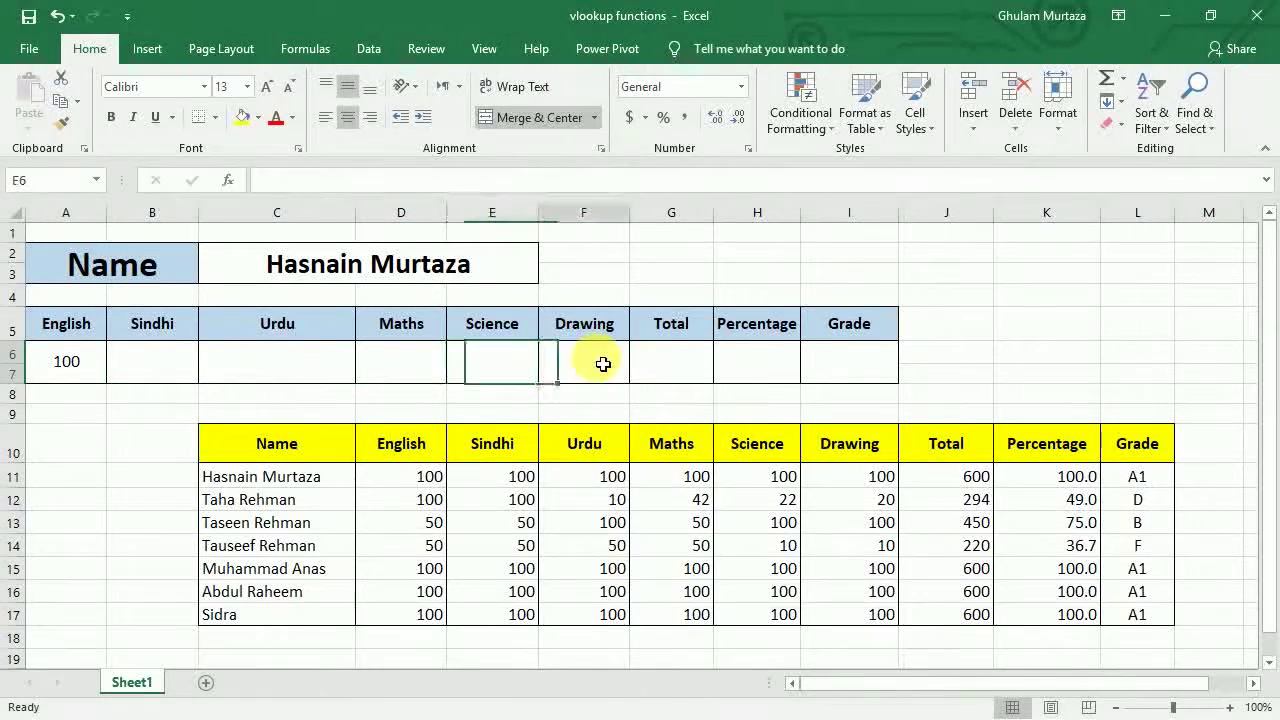
pyautogui.click(709, 357)
pyautogui.click(829, 357)
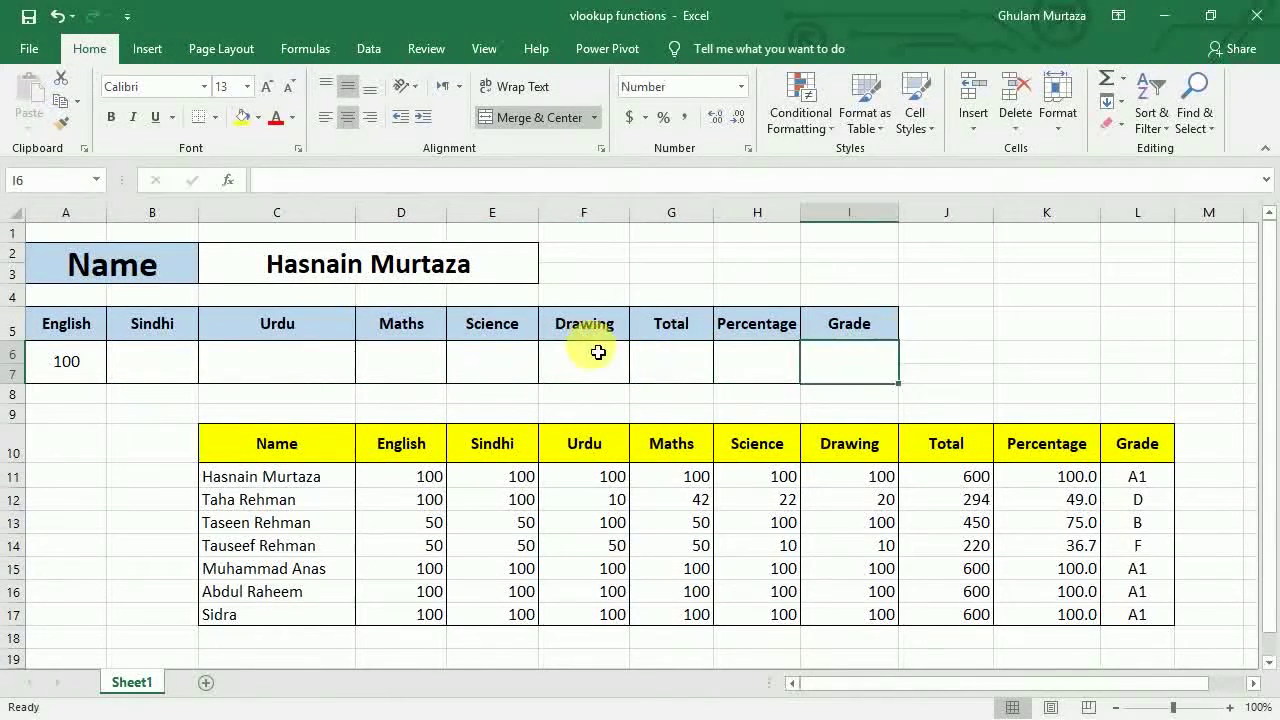
pyautogui.click(77, 362)
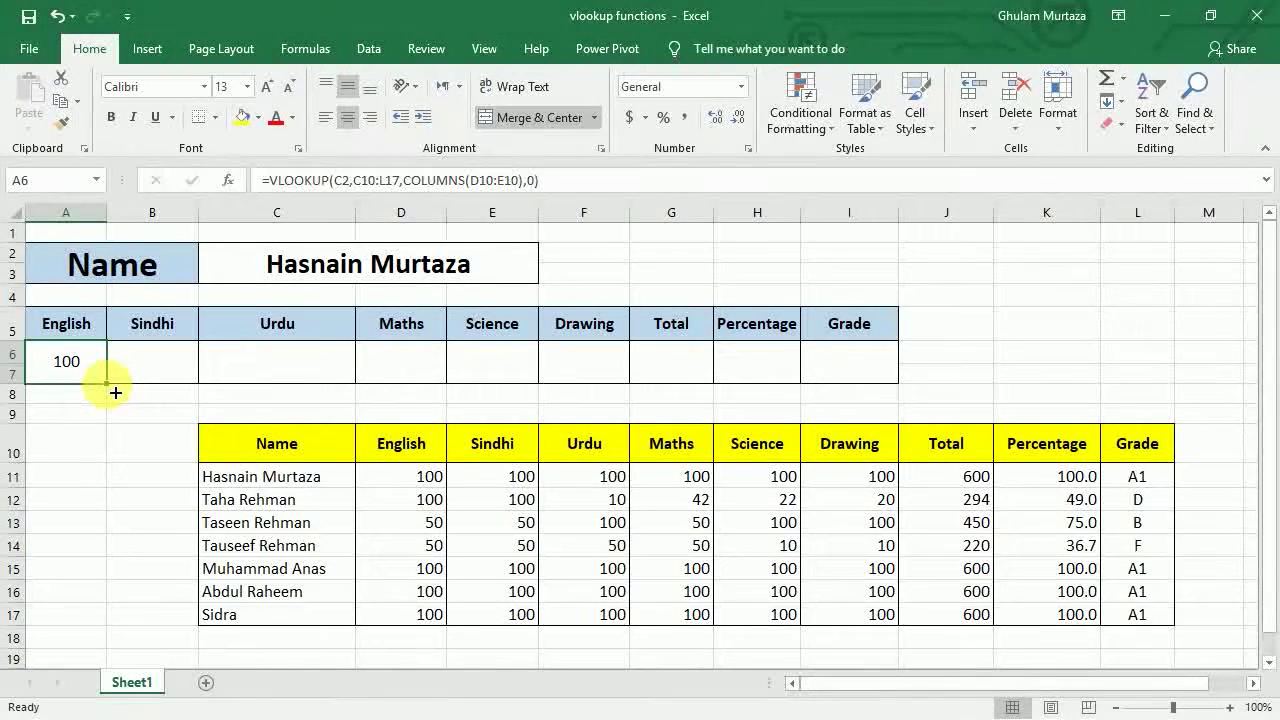
# - Fill the English formula across A6:I6 and inspect the #N/A result in Sindhi
pyautogui.moveTo(115, 393); pyautogui.dragTo(865, 402)
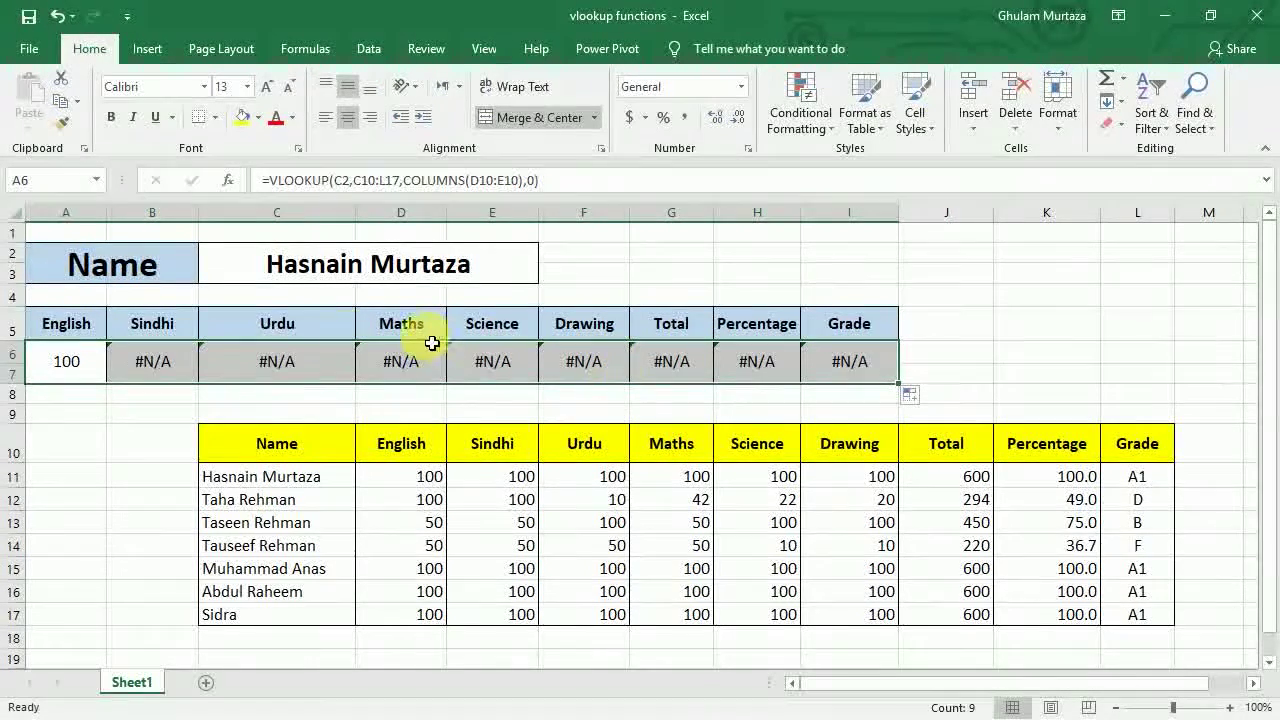
pyautogui.click(135, 372)
# - Compare the English and Sindhi formulas to see their shifted C2 and table ranges
pyautogui.click(133, 377)
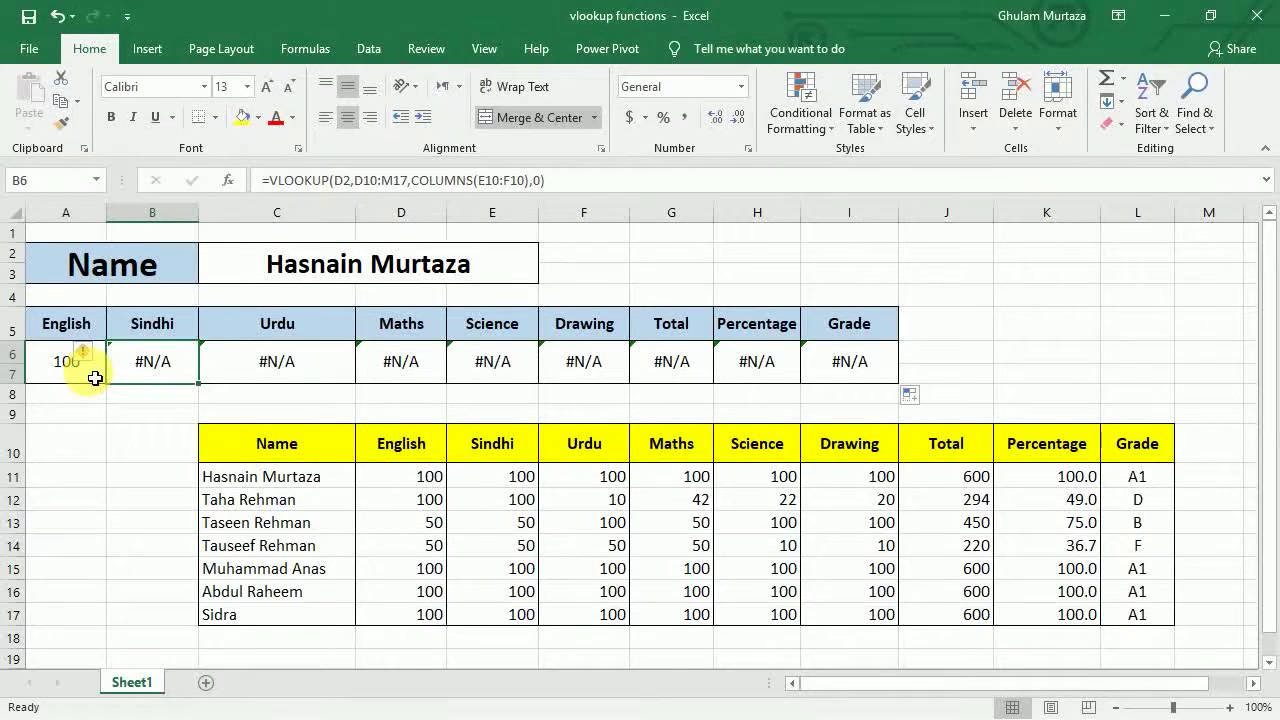
pyautogui.click(94, 377)
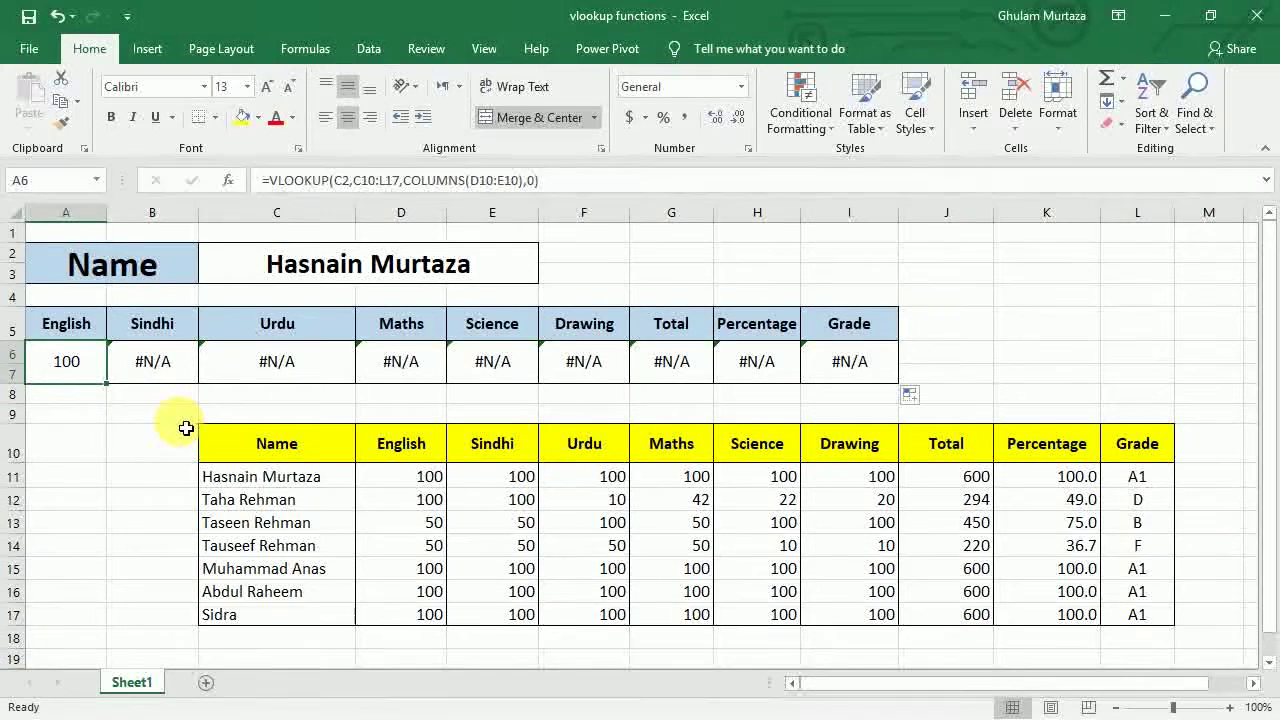
pyautogui.doubleClick(69, 363)
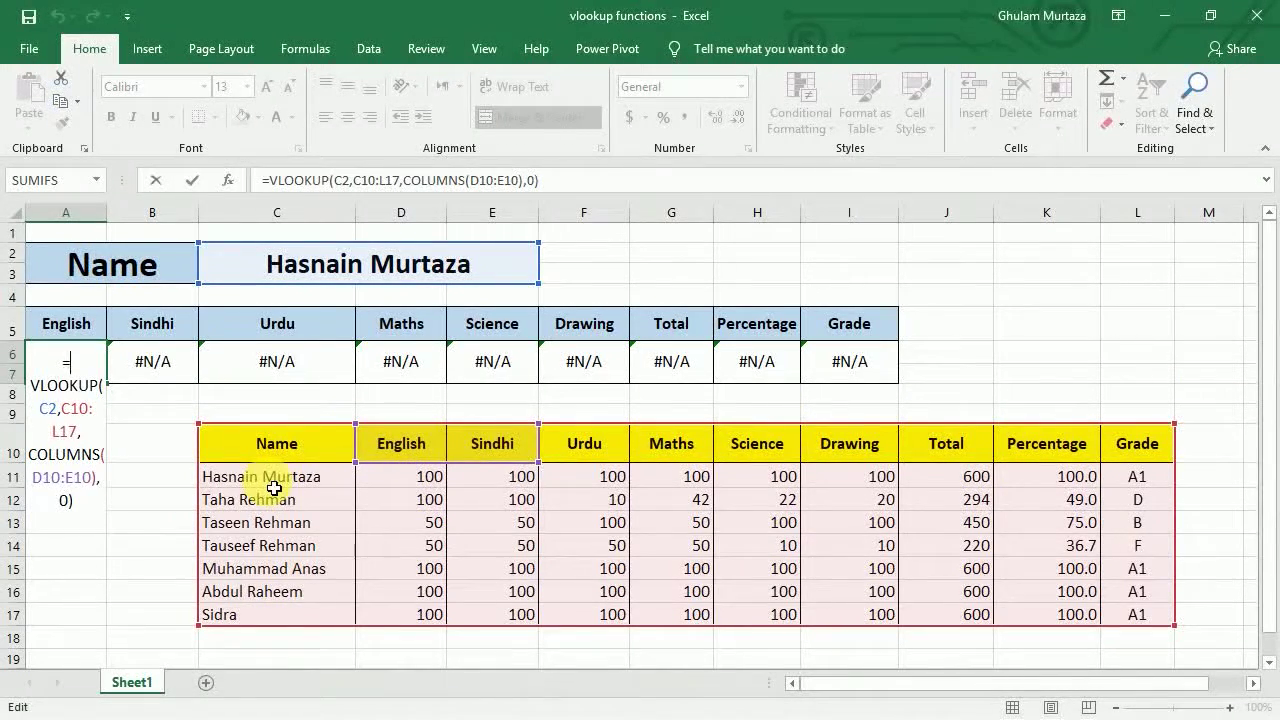
pyautogui.press('Return')
pyautogui.press('Up')
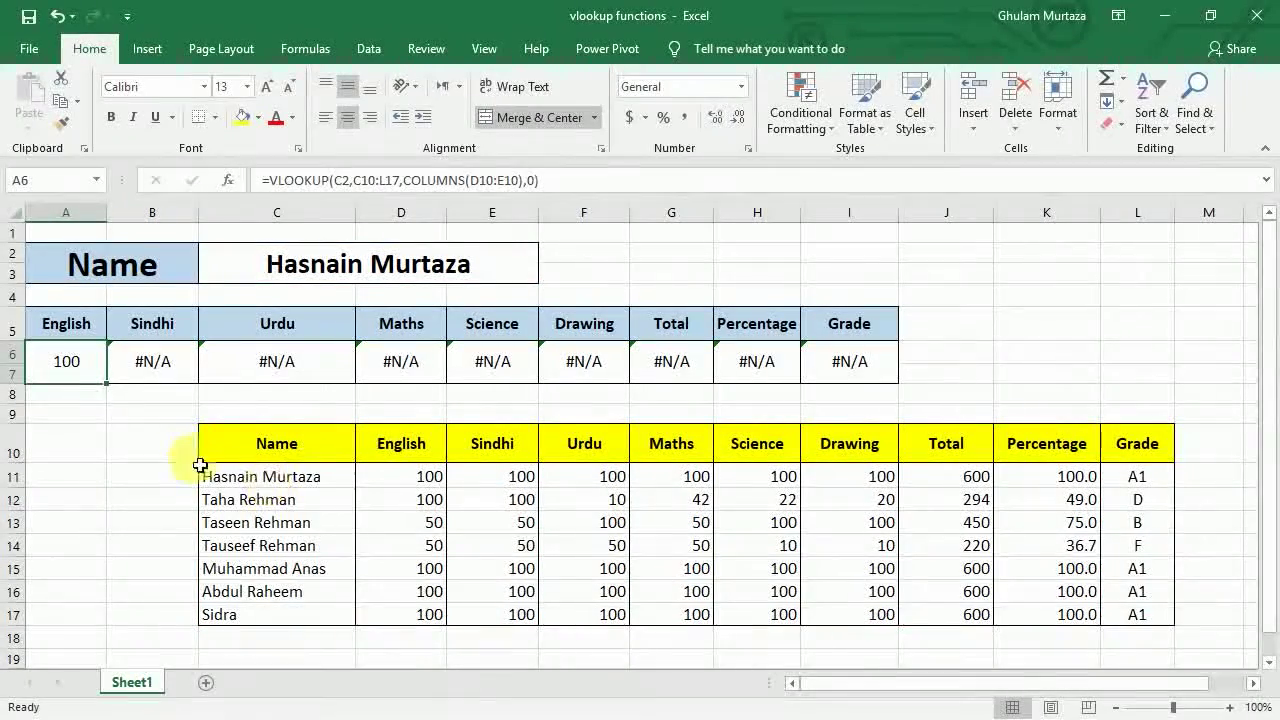
pyautogui.doubleClick(64, 368)
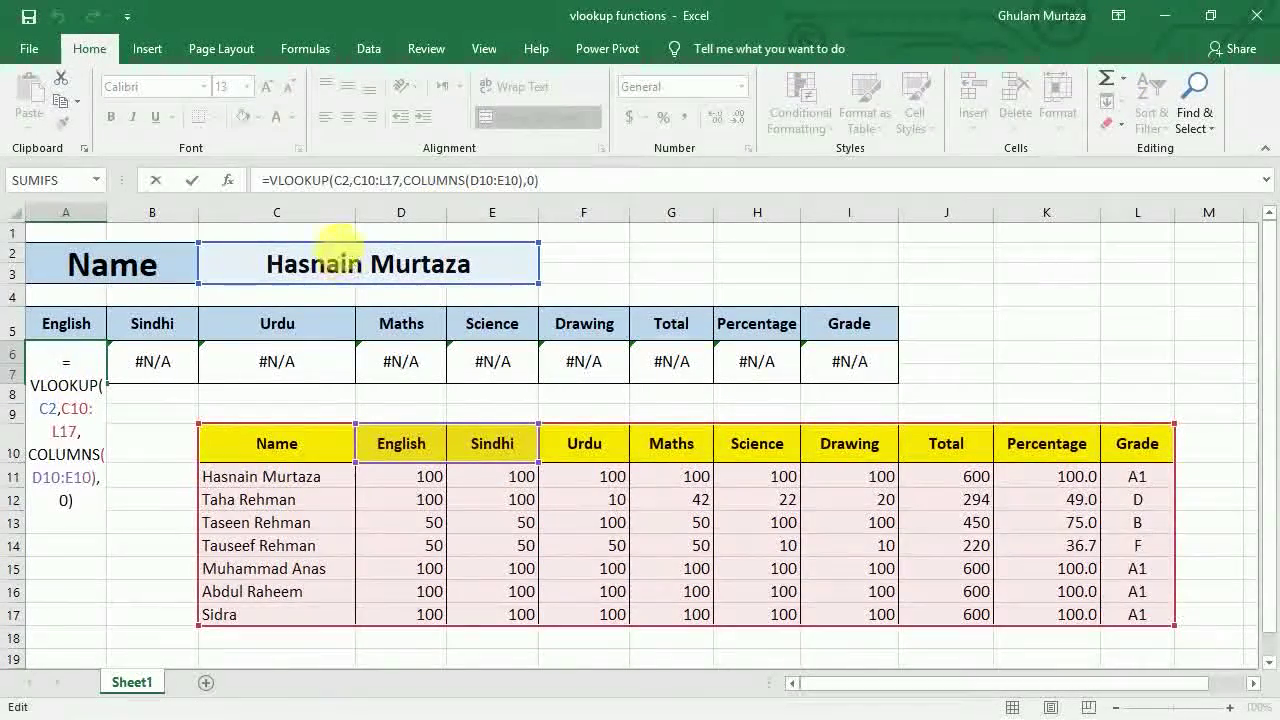
pyautogui.press('Return')
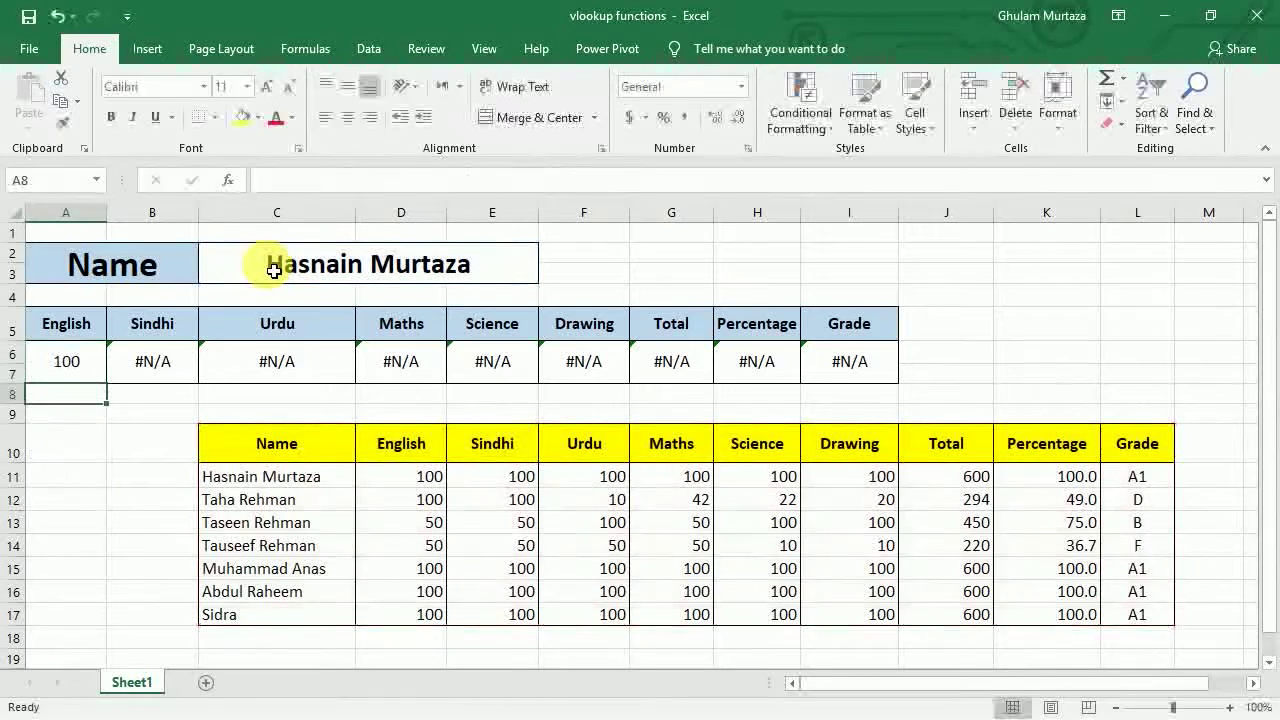
pyautogui.click(156, 373)
pyautogui.doubleClick(156, 373)
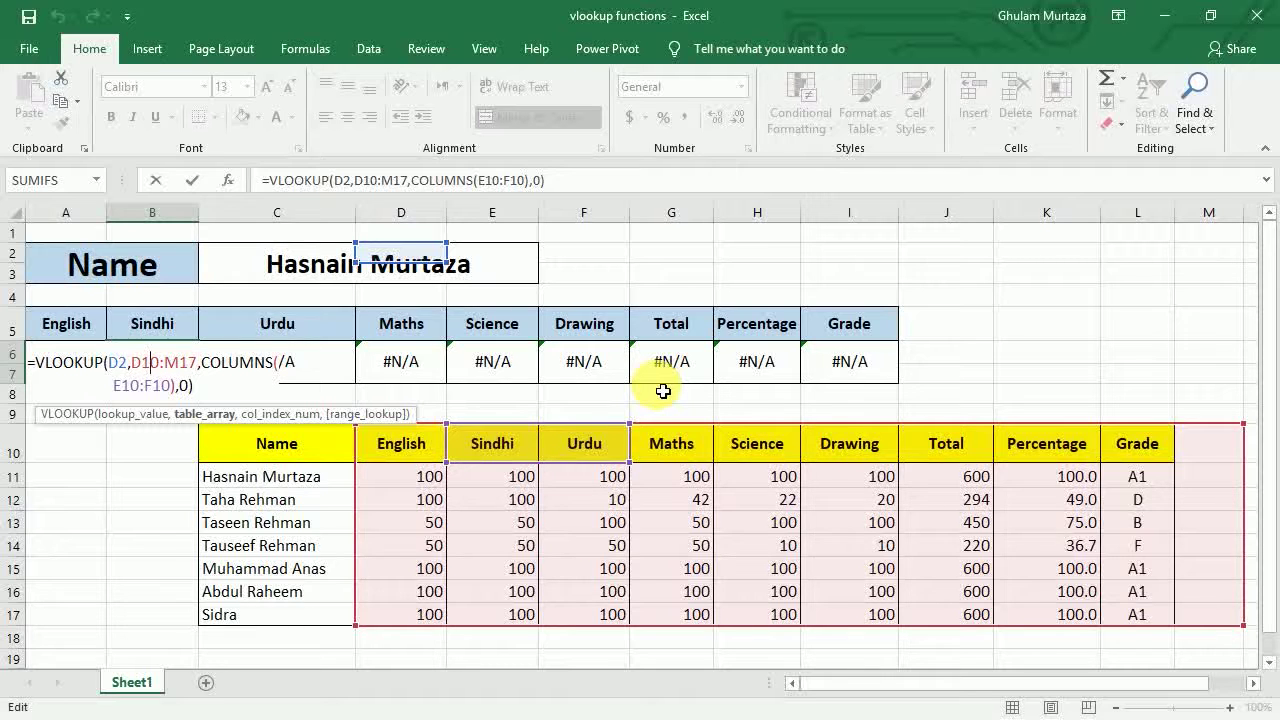
pyautogui.press('Return')
# - Clear the result row formulas, then undo to restore them
pyautogui.press('Up')
pyautogui.press('Left')
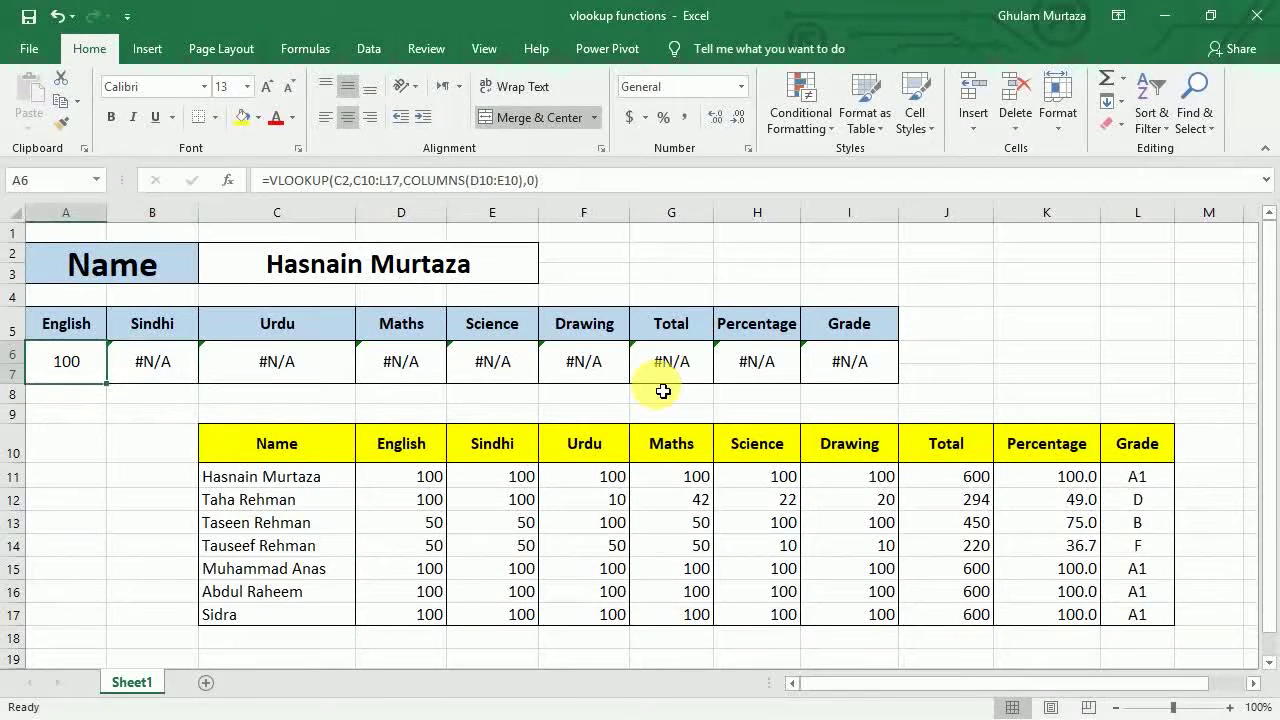
pyautogui.hotkey('shift', 'Right')
pyautogui.hotkey('shift', 'Right')
pyautogui.hotkey('shift', 'Right')
pyautogui.hotkey('shift', 'Right')
pyautogui.hotkey('shift', 'Right')
pyautogui.hotkey('shift', 'Right')
pyautogui.hotkey('shift', 'Right')
pyautogui.hotkey('shift', 'Right')
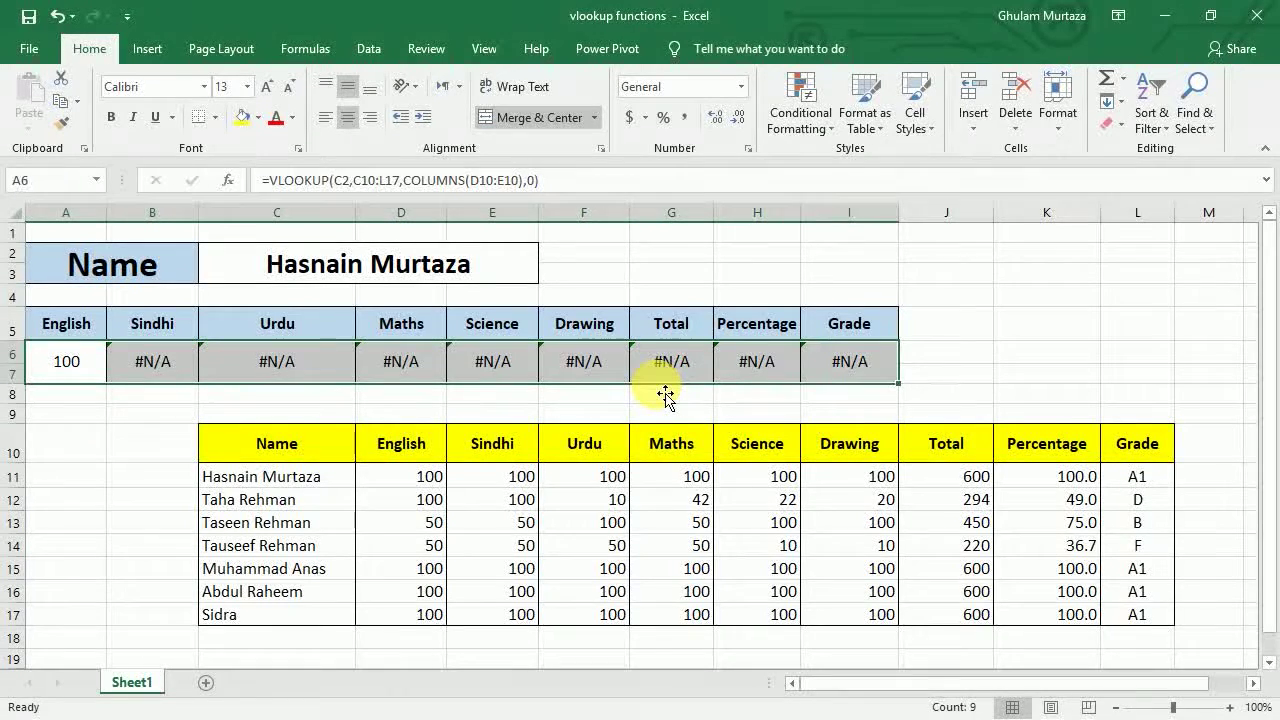
pyautogui.press('Delete')
pyautogui.press('Left')
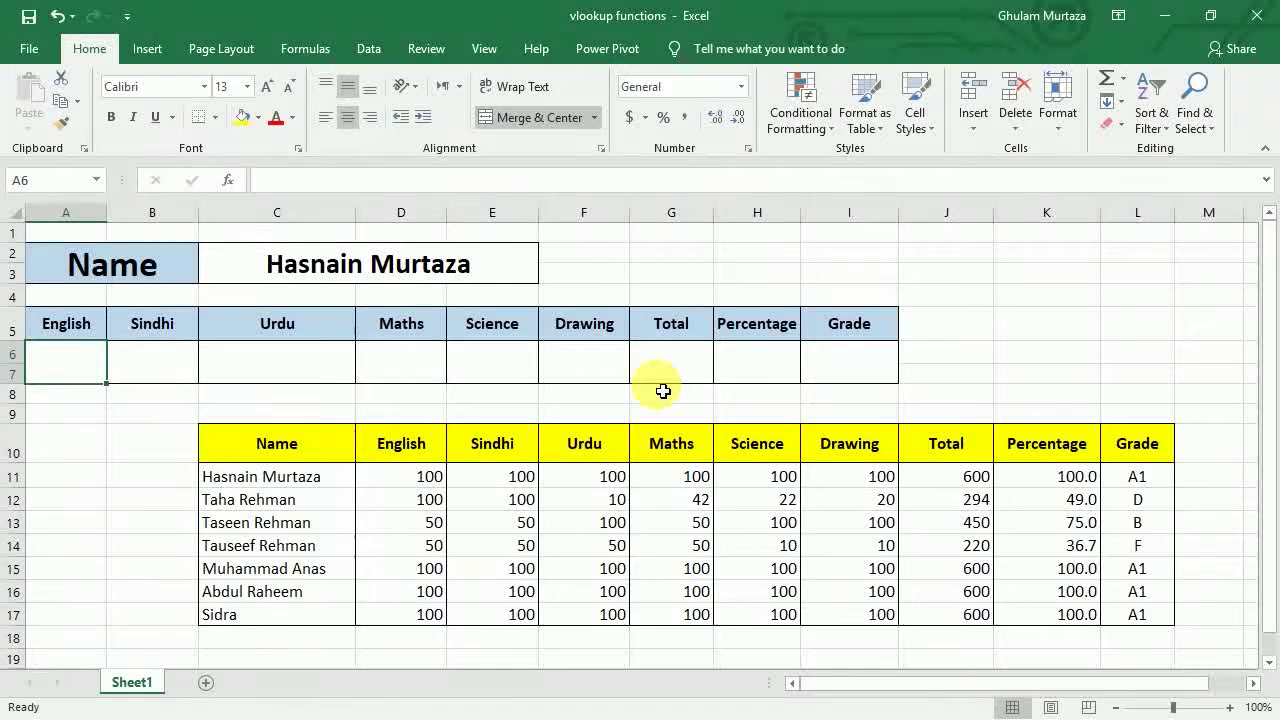
pyautogui.hotkey('ctrl', 'z')
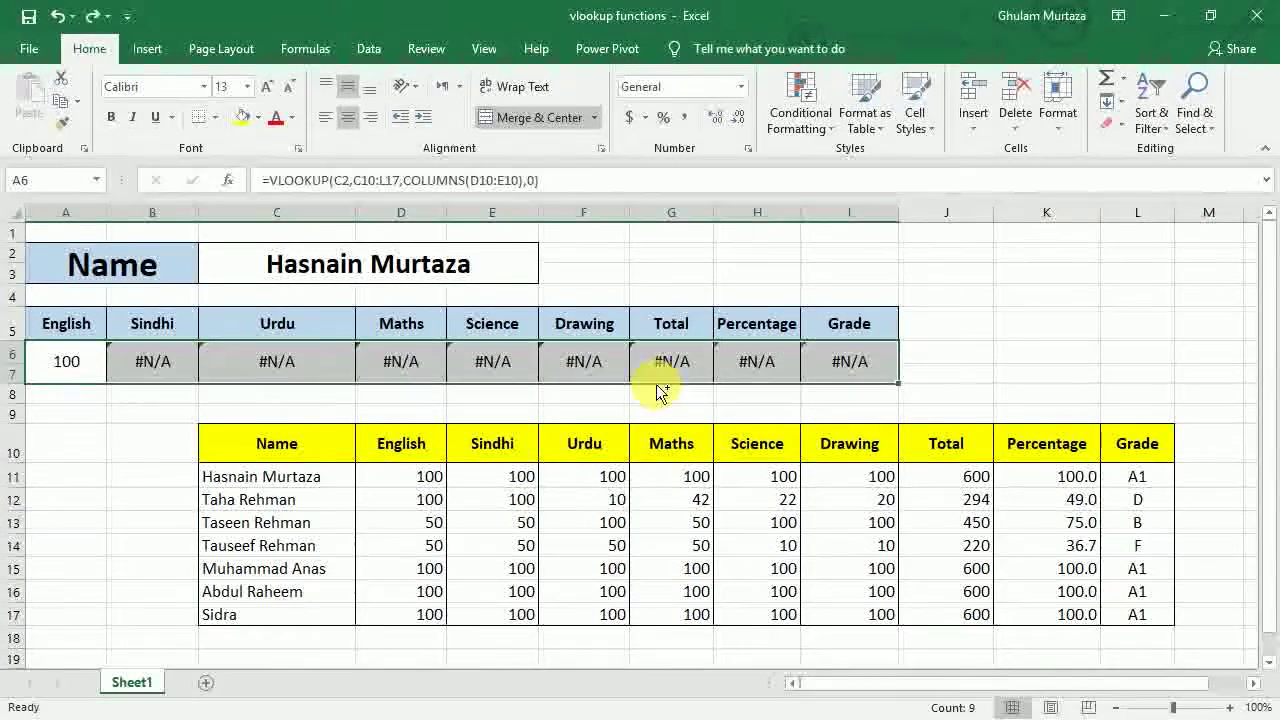
# - Recheck the English formula and clear the whole result row again
pyautogui.click(390, 178)
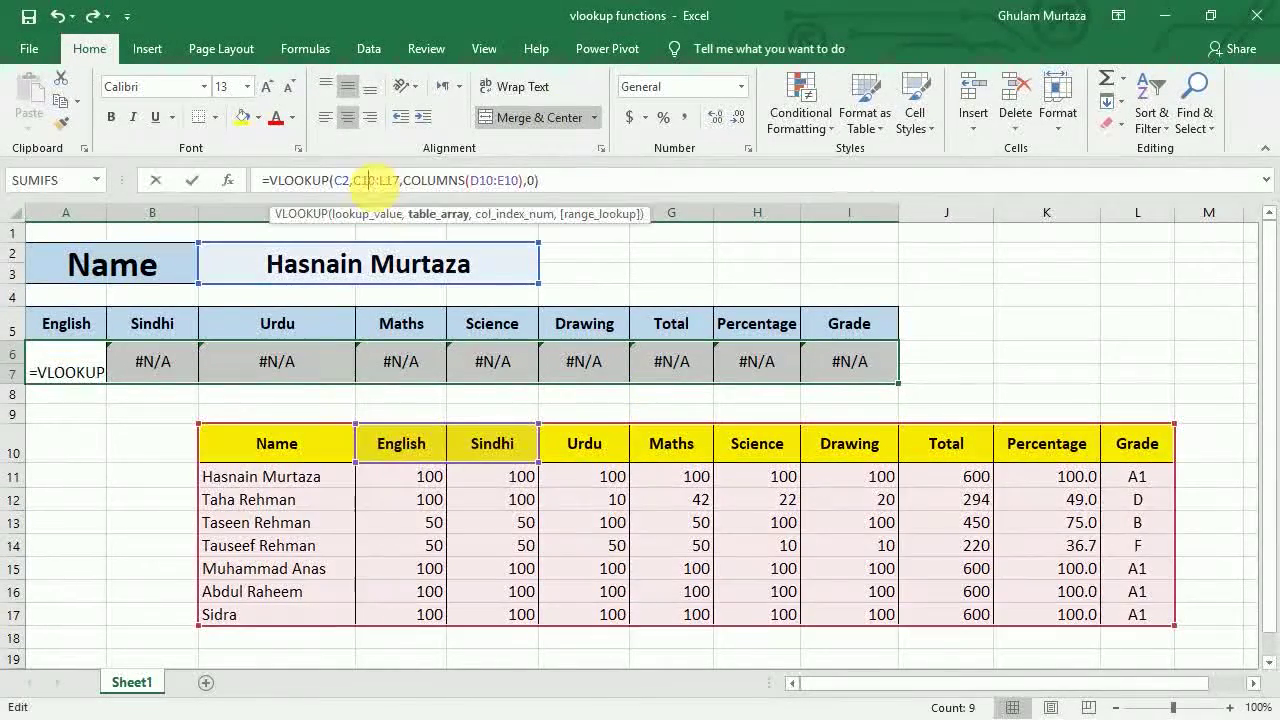
pyautogui.press('Return')
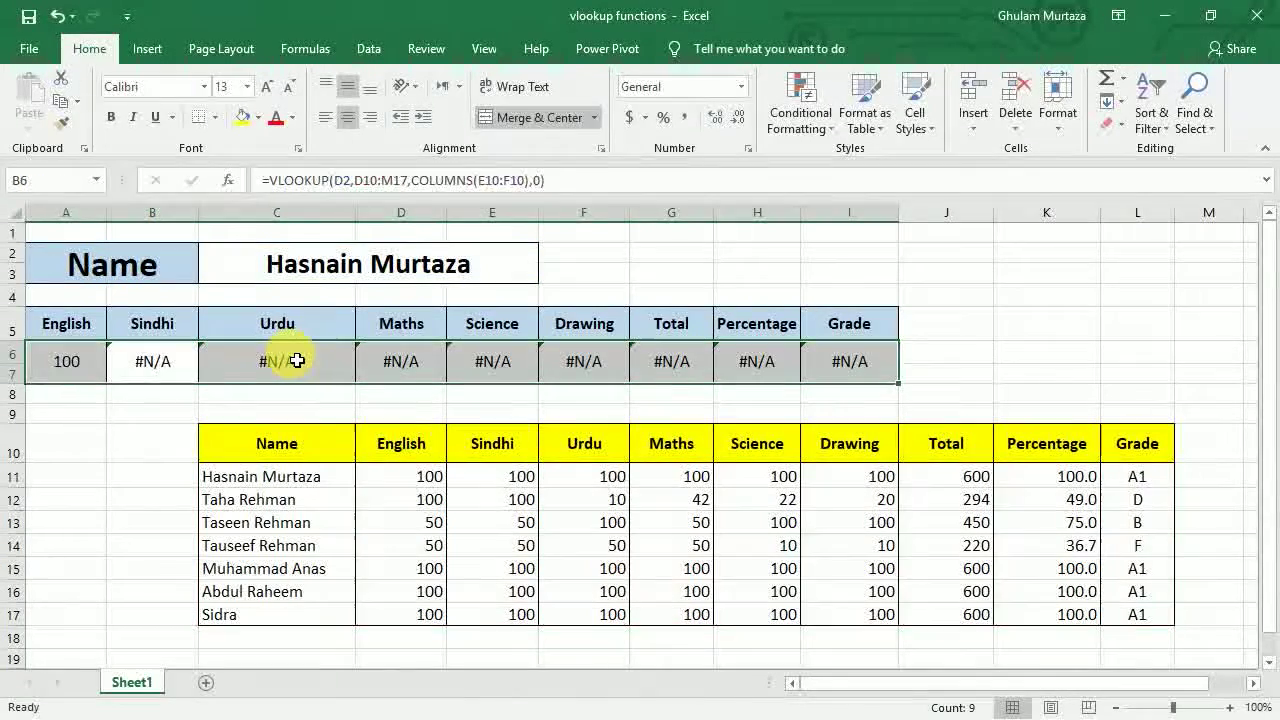
pyautogui.press('Left')
pyautogui.press('Up')
pyautogui.press('Down')
pyautogui.hotkey('shift', 'Right')
pyautogui.hotkey('shift', 'Right')
pyautogui.hotkey('shift', 'Right')
pyautogui.hotkey('shift', 'Right')
pyautogui.hotkey('shift', 'Right')
pyautogui.hotkey('shift', 'Right')
pyautogui.hotkey('shift', 'Right')
pyautogui.hotkey('shift', 'Right')
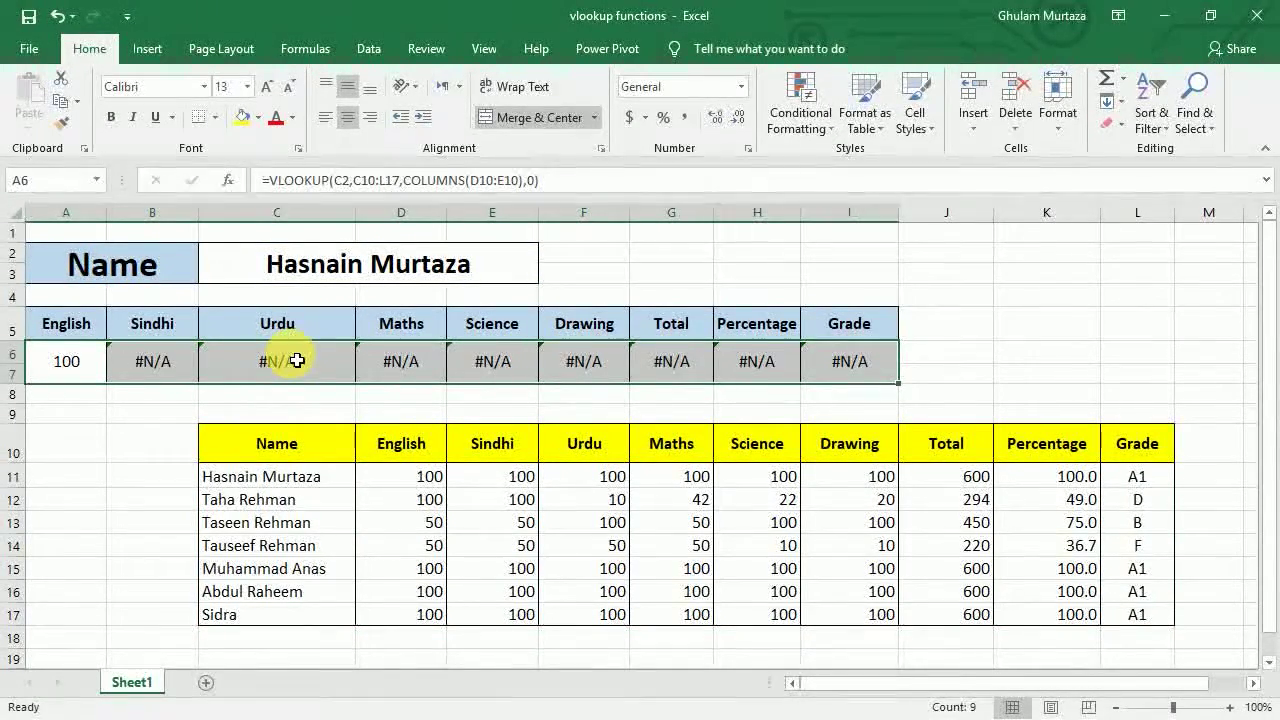
pyautogui.press('Delete')
pyautogui.hotkey('shift', 'Left')
pyautogui.hotkey('shift', 'Left')
pyautogui.hotkey('shift', 'Left')
pyautogui.hotkey('shift', 'Left')
pyautogui.hotkey('shift', 'Left')
pyautogui.hotkey('shift', 'Left')
pyautogui.hotkey('shift', 'Left')
pyautogui.hotkey('shift', 'Left')
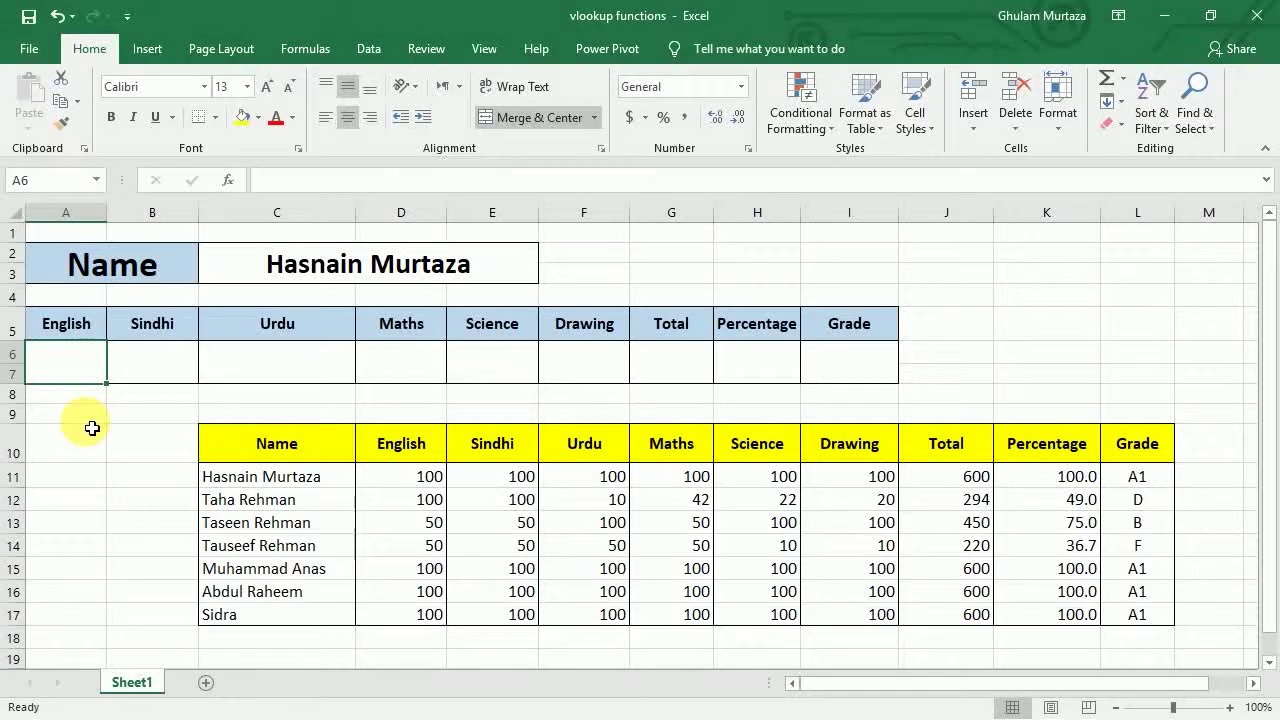
# - Start =vlookup($C$2, in A6, locking C2 with F4
pyautogui.write('=vlooku')
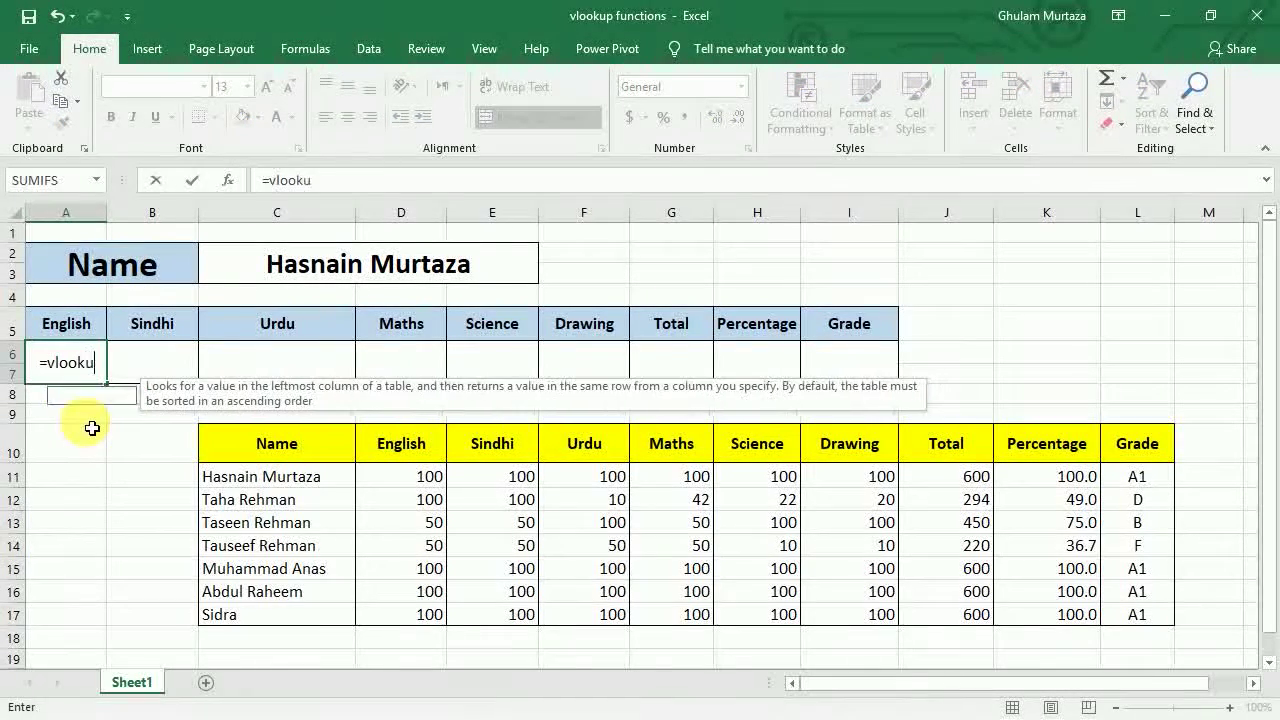
pyautogui.write('p(')
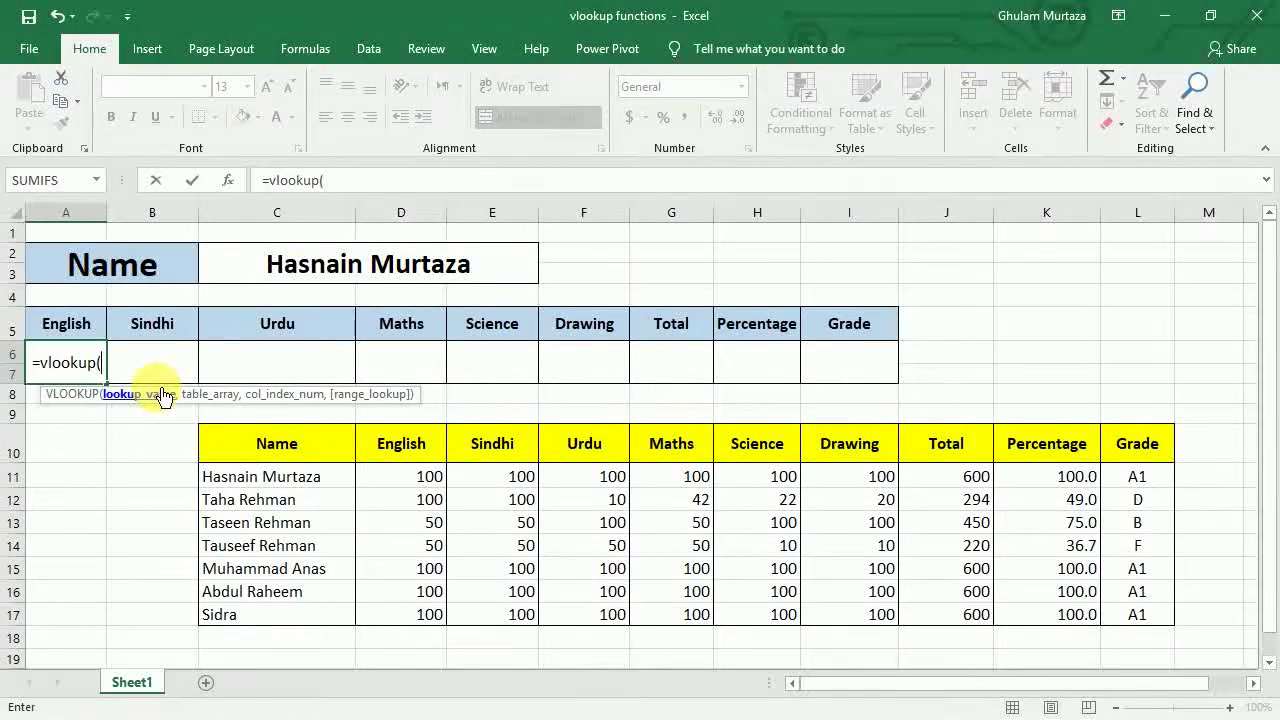
pyautogui.click(297, 276)
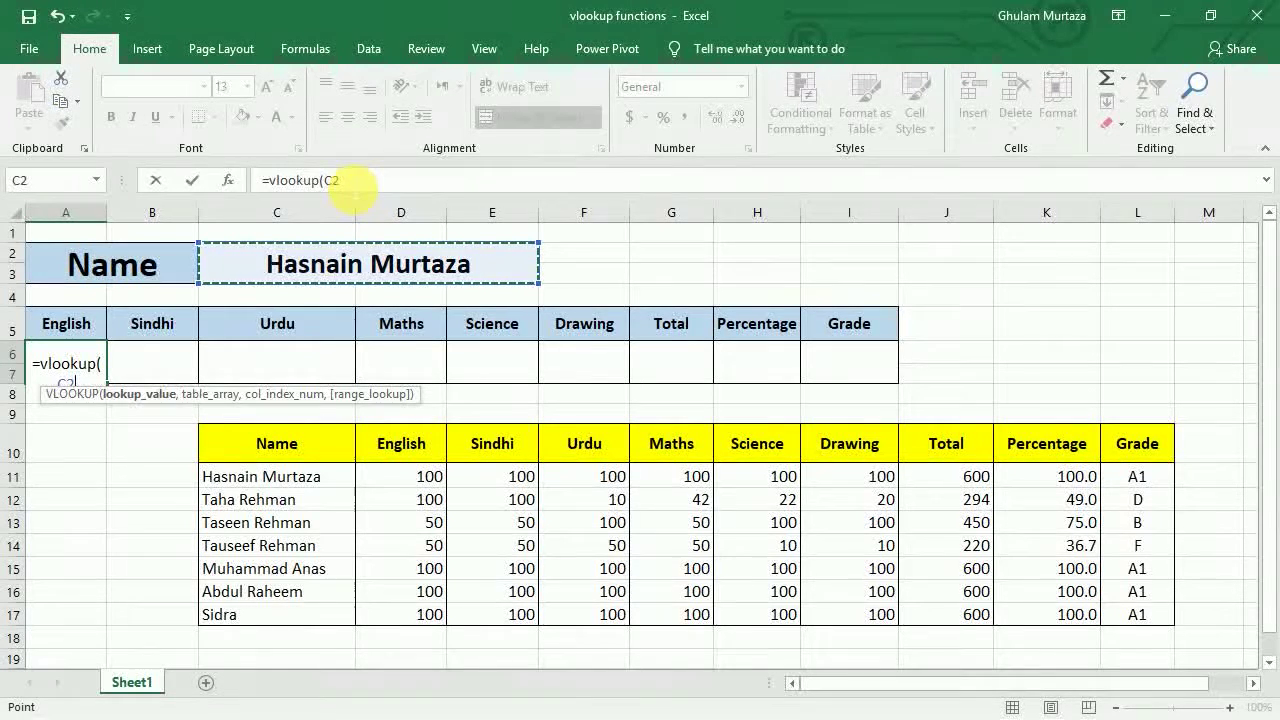
pyautogui.press('F4')
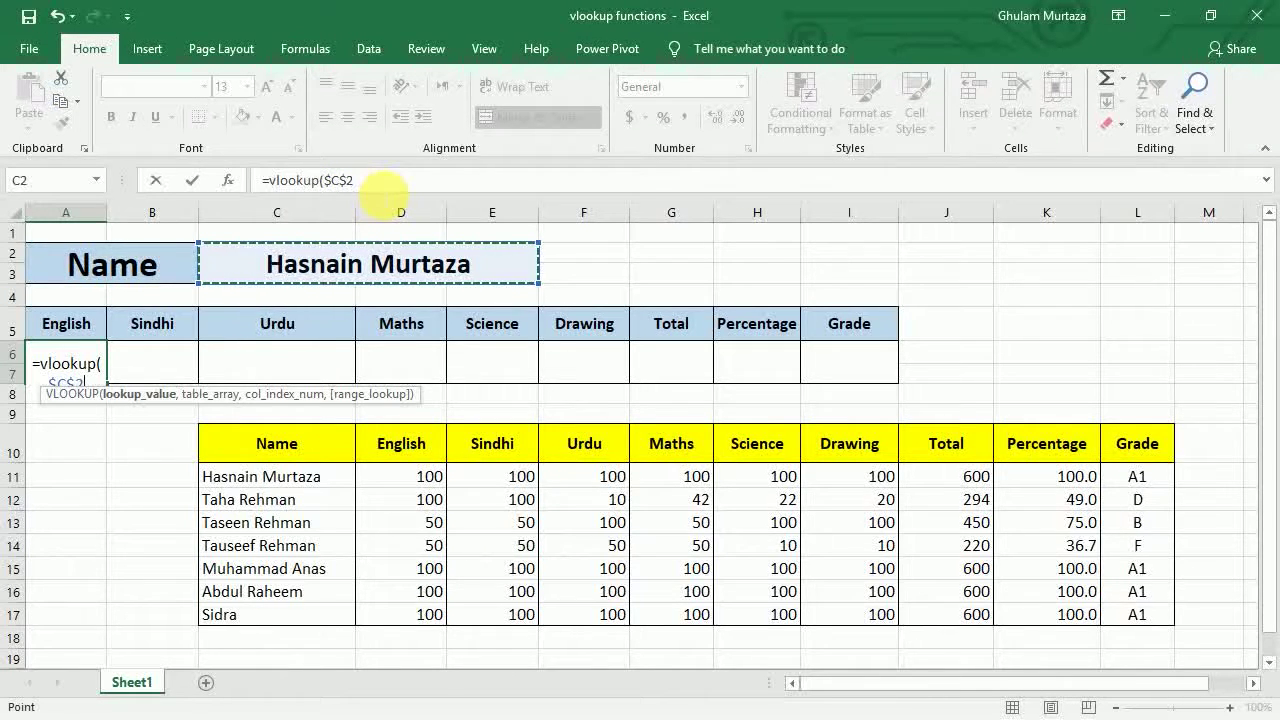
pyautogui.click(340, 188)
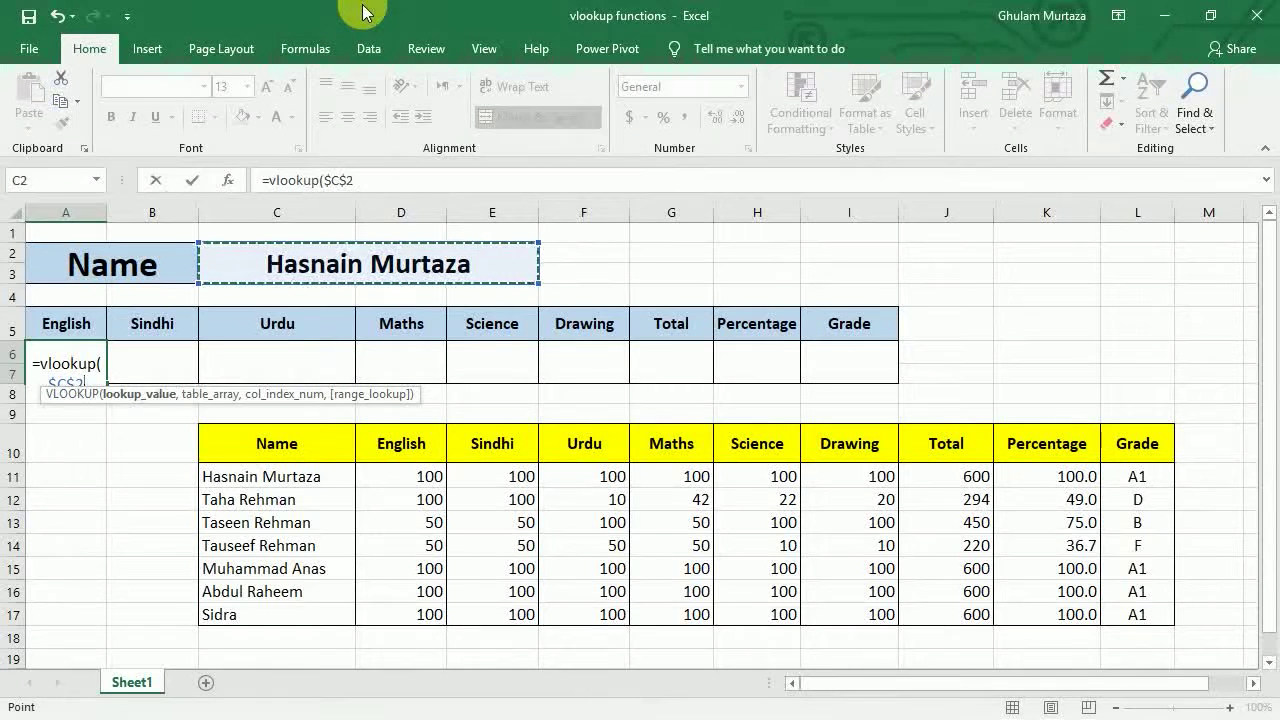
pyautogui.write(',')
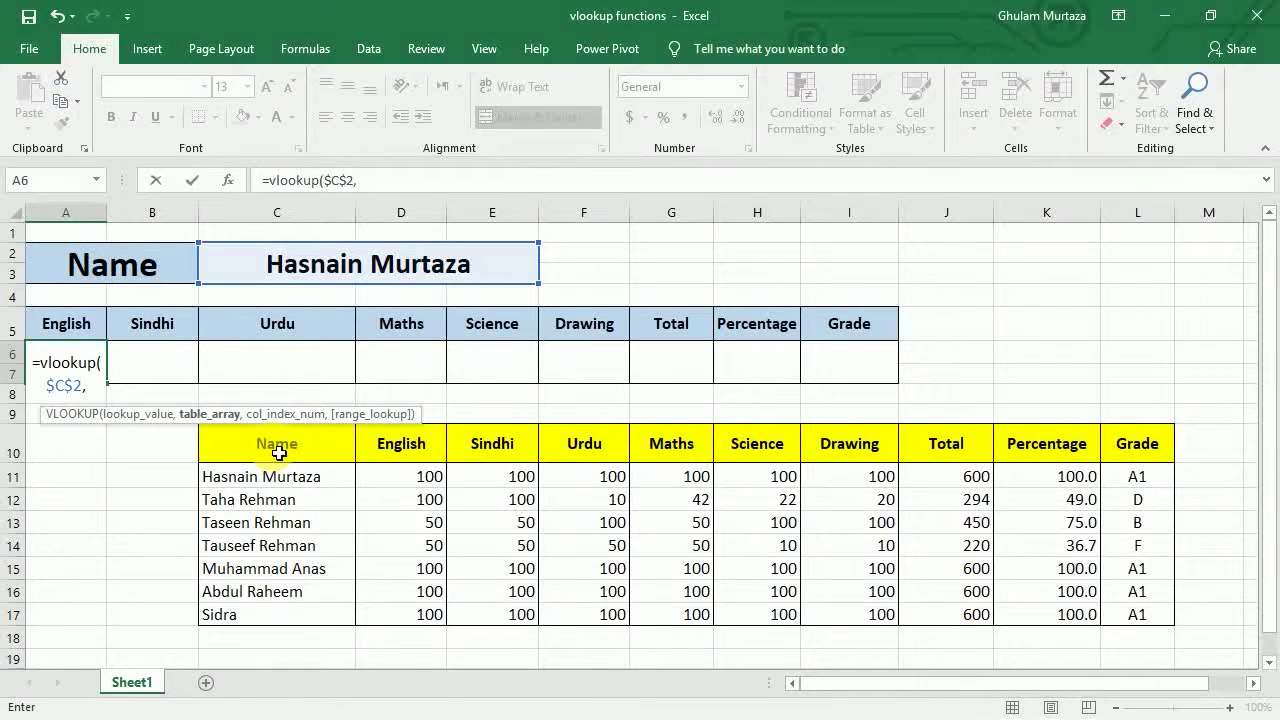
# - Add the locked table range $C$10:$L$17 and begin the columns( argument
pyautogui.moveTo(278, 453); pyautogui.dragTo(1128, 626)
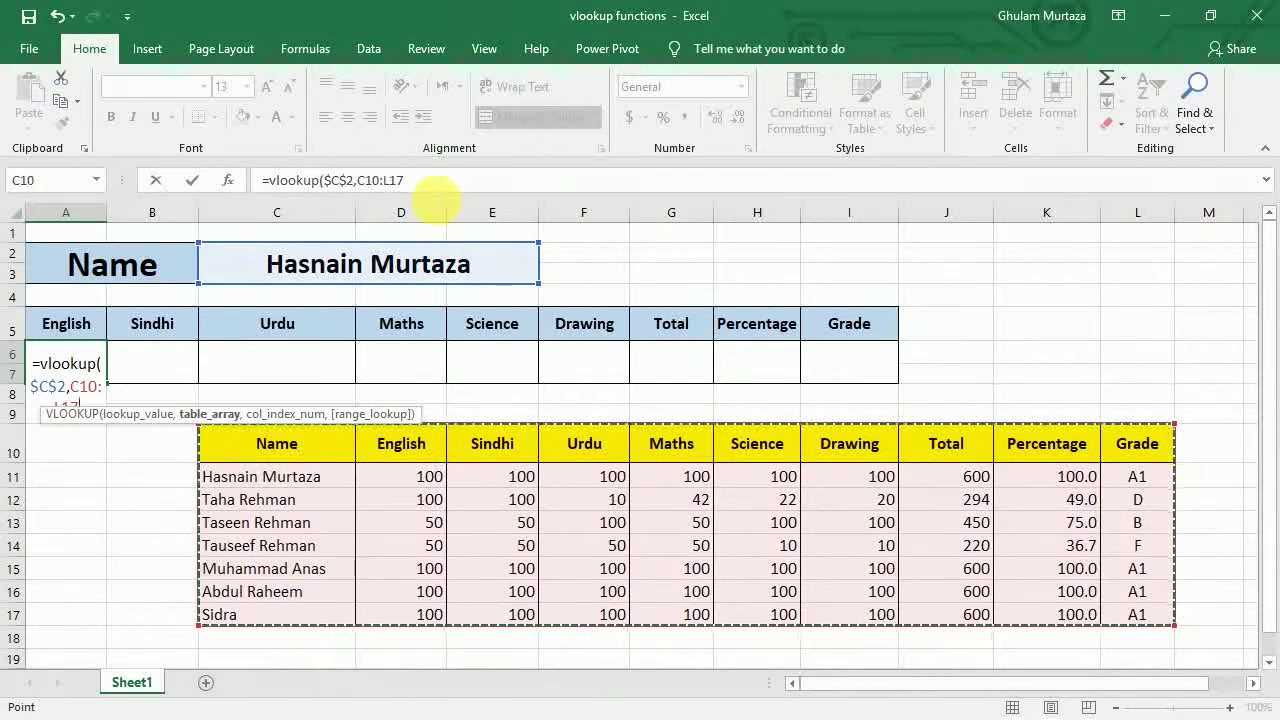
pyautogui.press('F4')
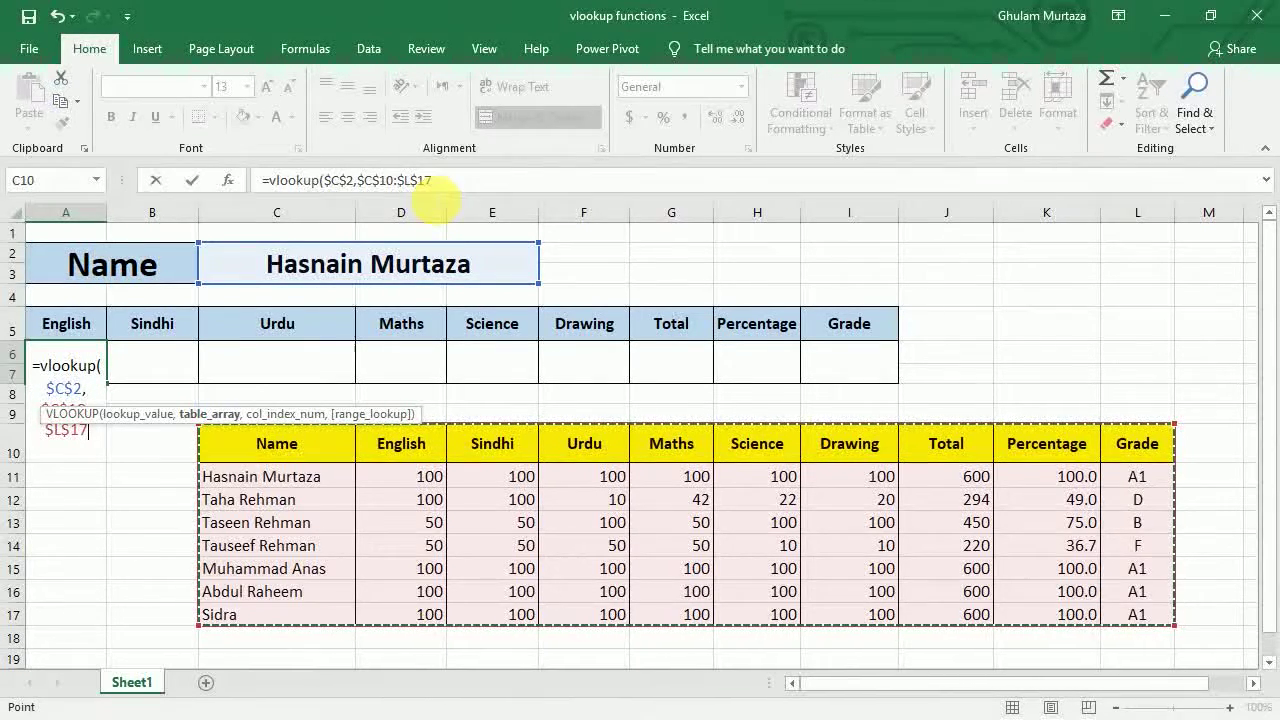
pyautogui.write(',')
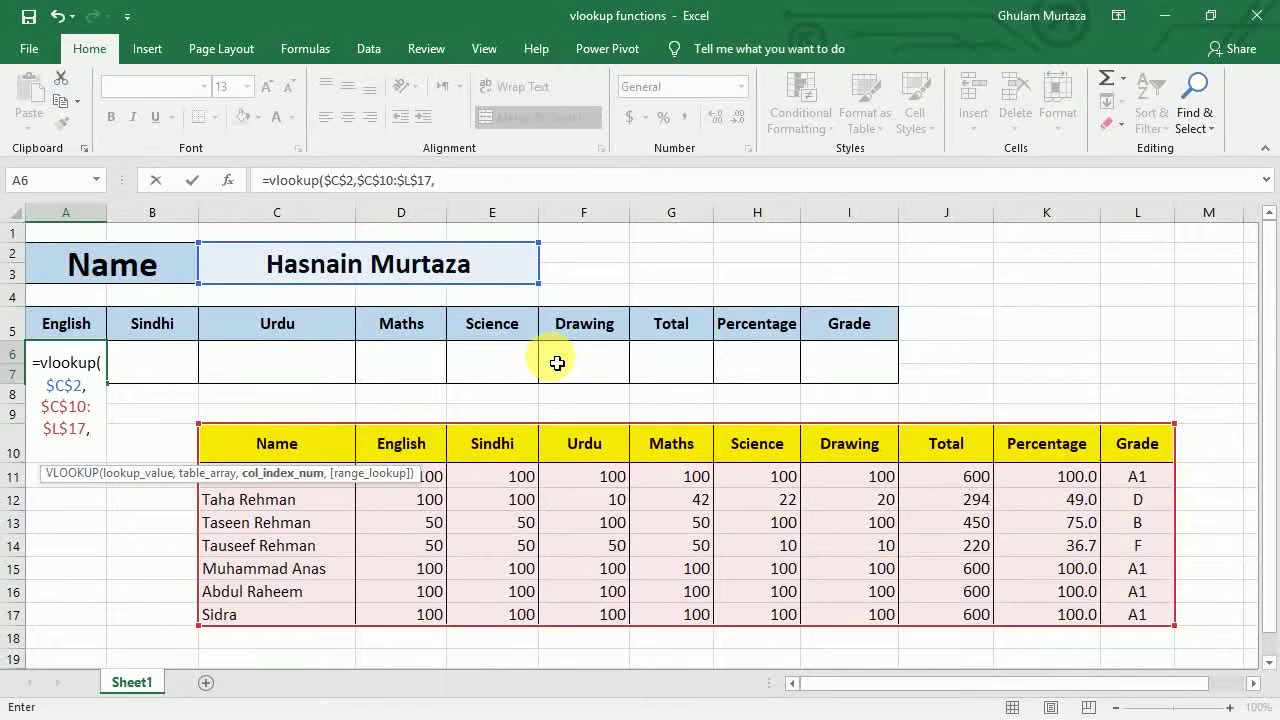
pyautogui.write('columns')
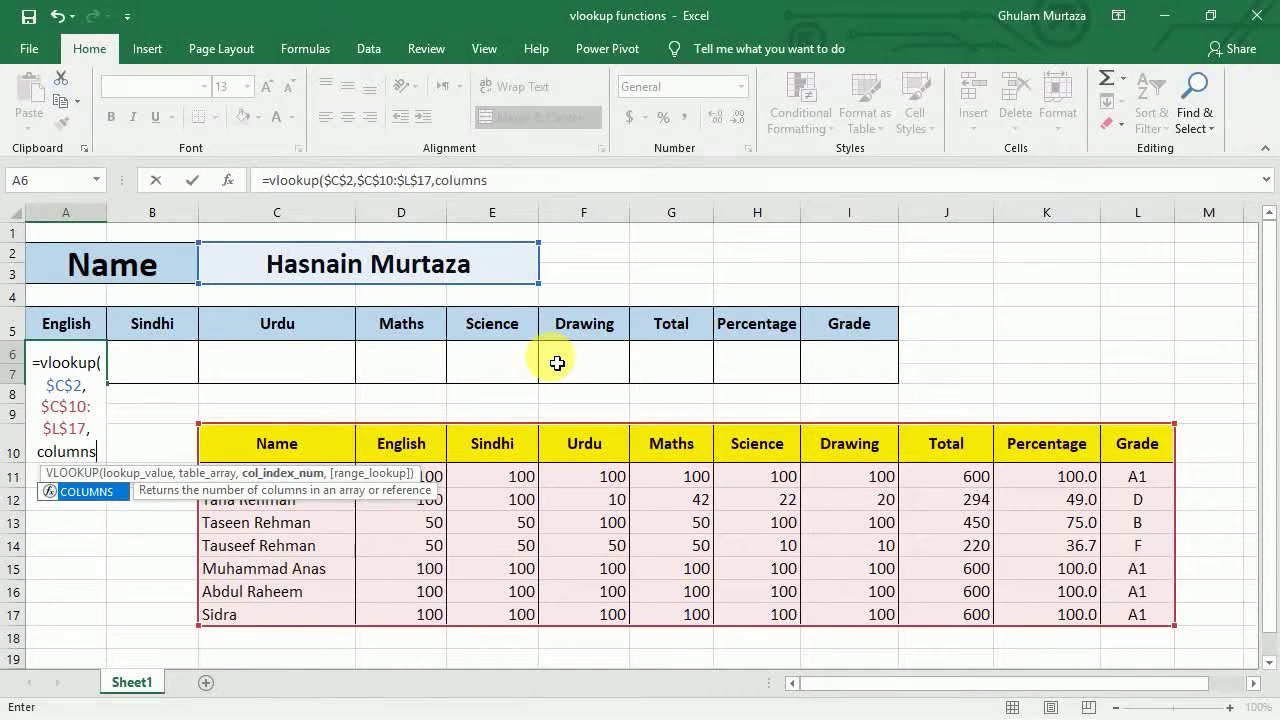
pyautogui.write('(')
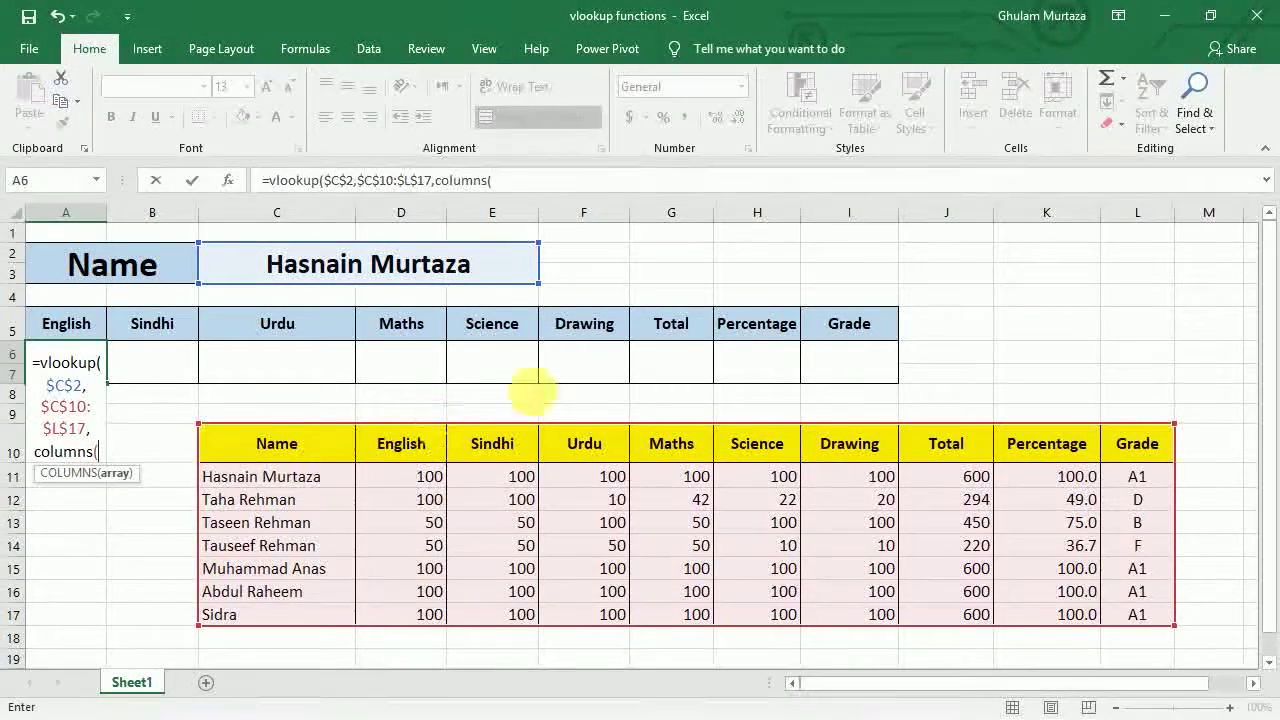
# - Finish with COLUMNS($D$10:E10) and exact match 0 so English returns 100
pyautogui.click(397, 459)
pyautogui.moveTo(397, 459); pyautogui.dragTo(492, 462)
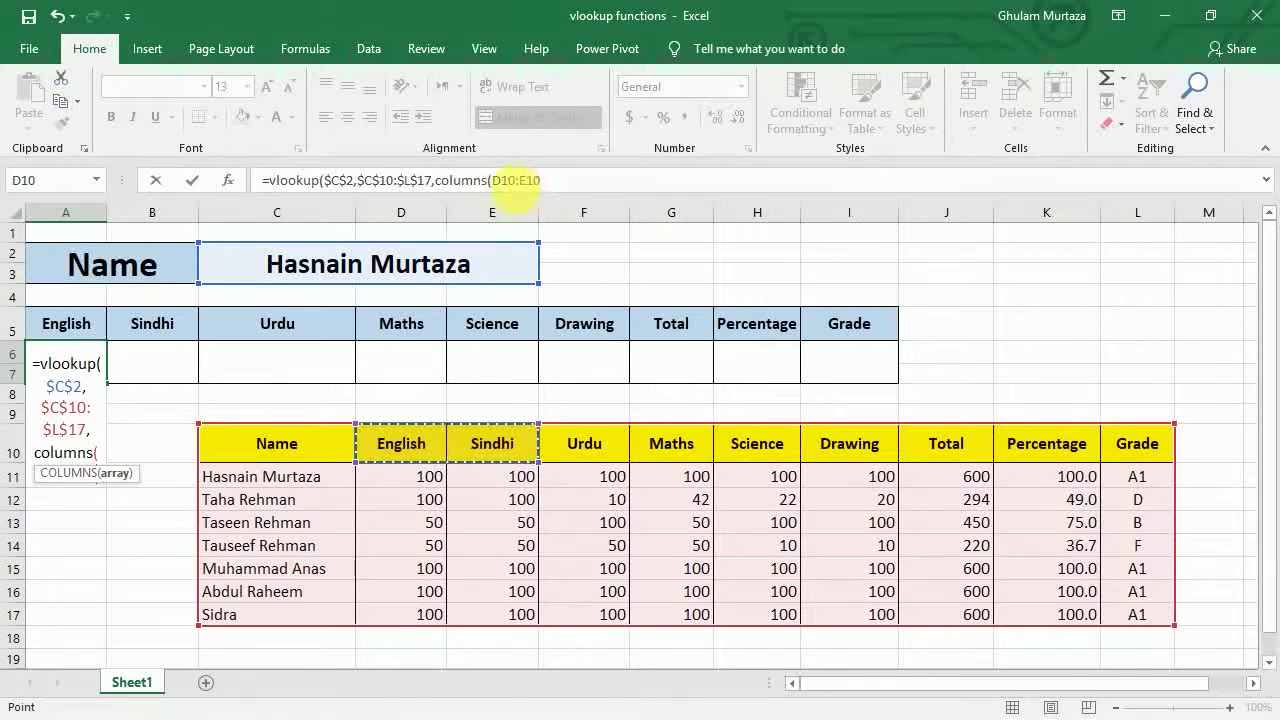
pyautogui.click(494, 181)
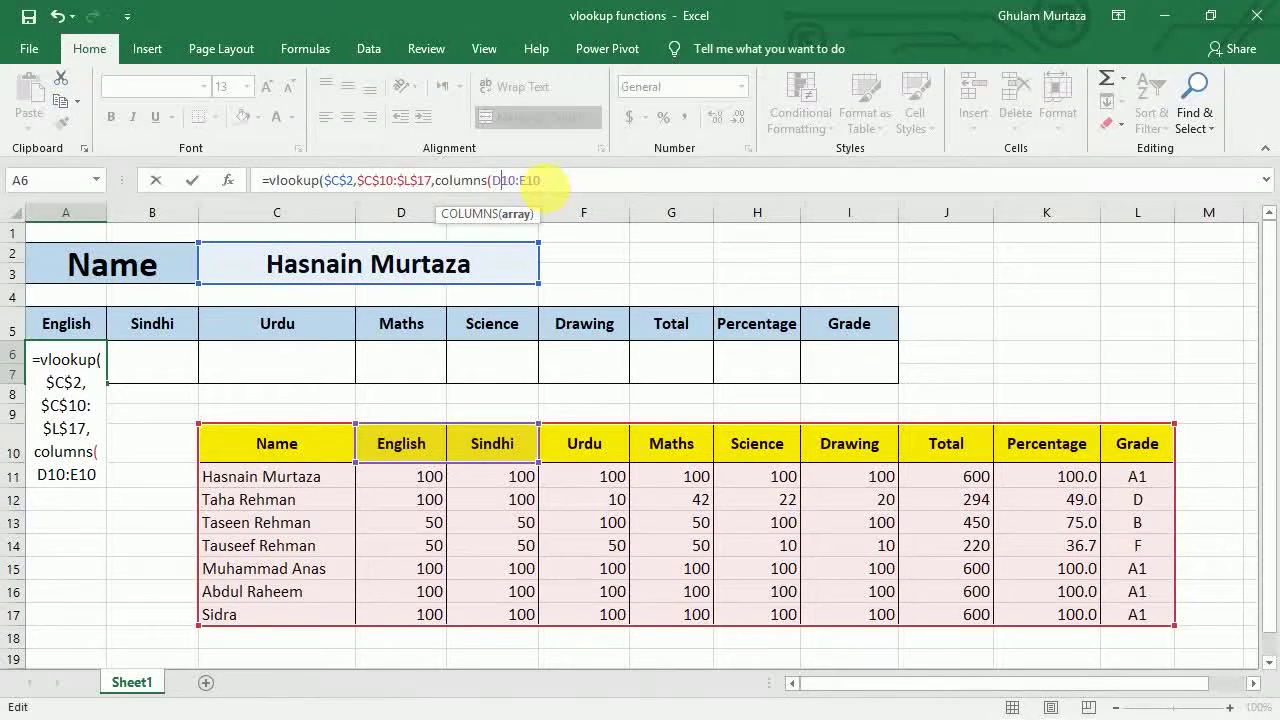
pyautogui.press('F4')
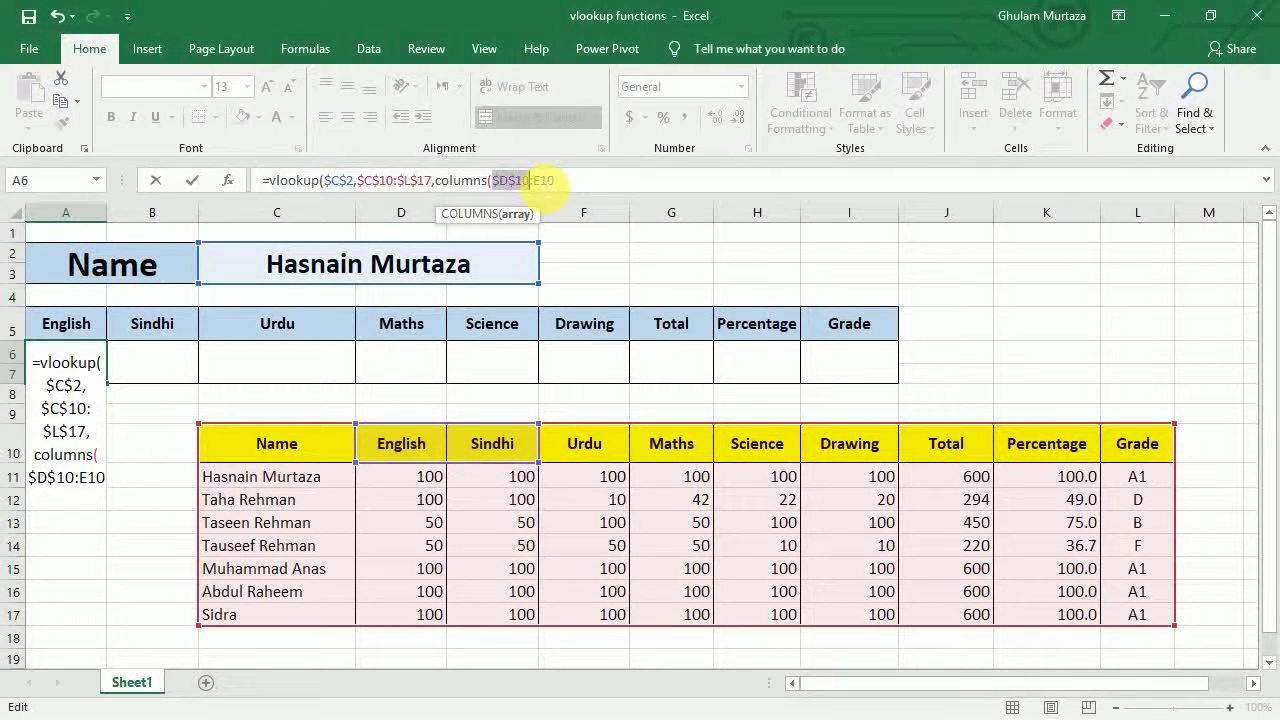
pyautogui.click(566, 183)
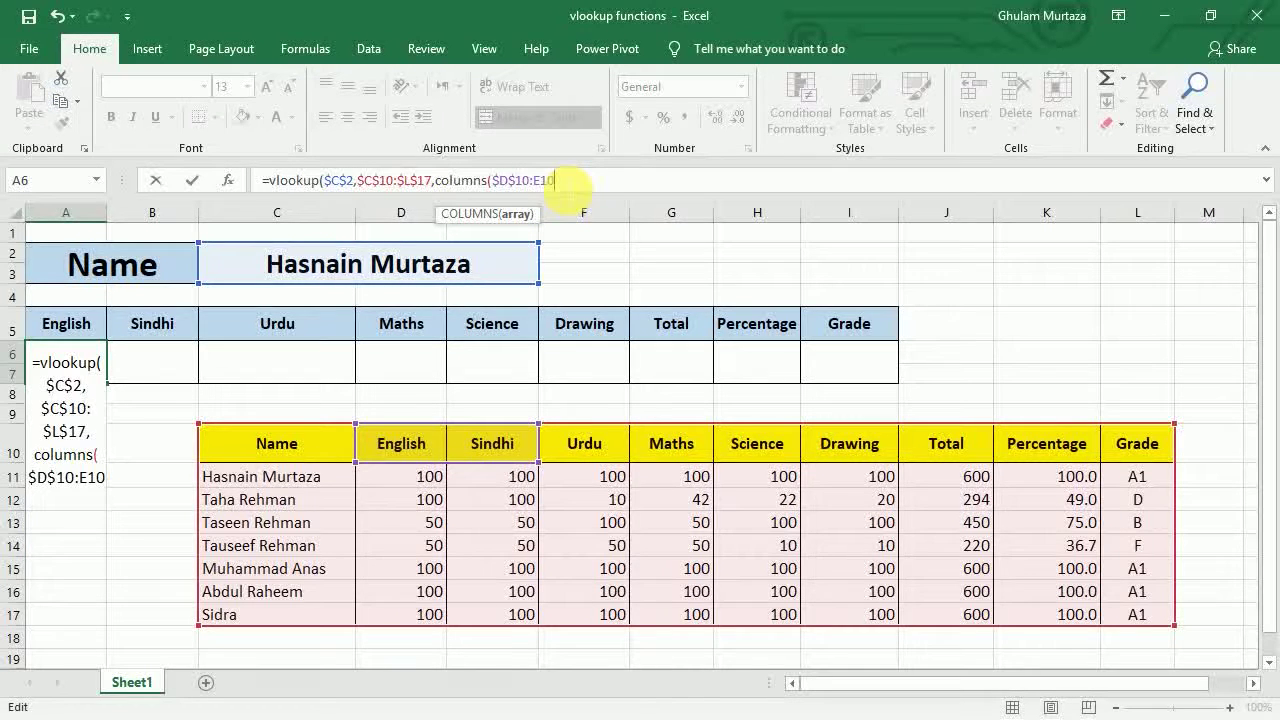
pyautogui.write(')')
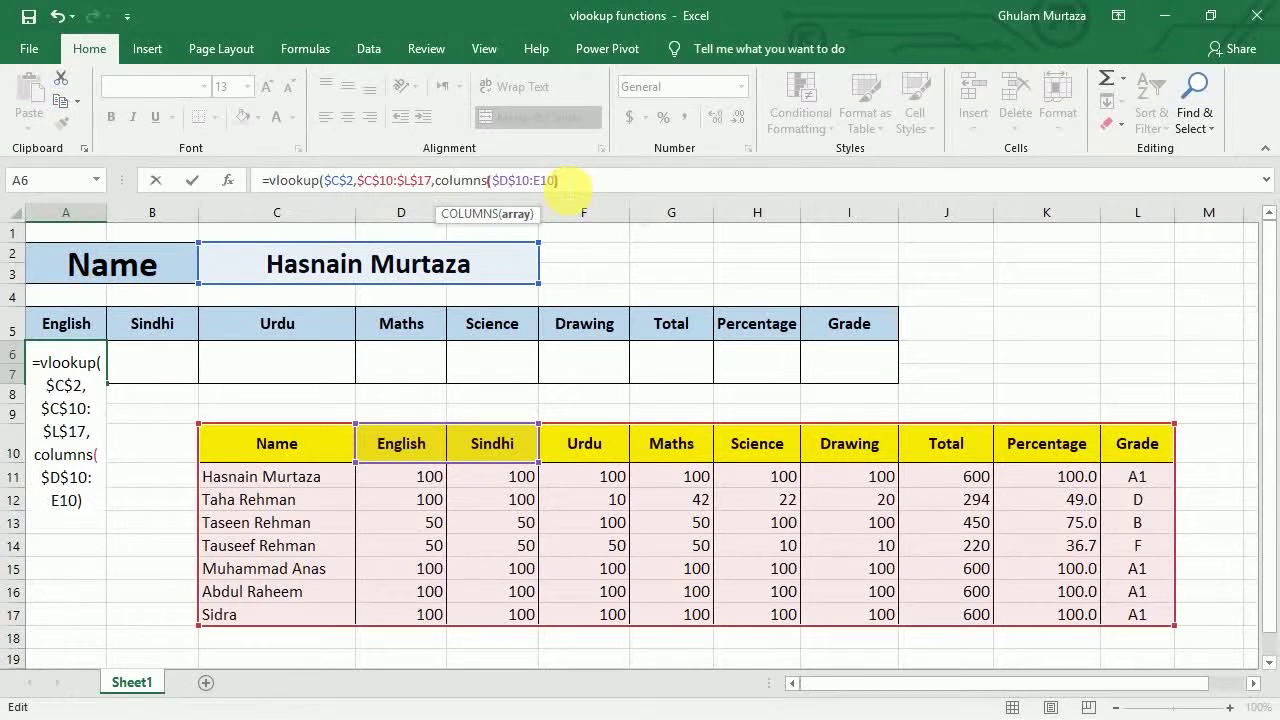
pyautogui.write(',')
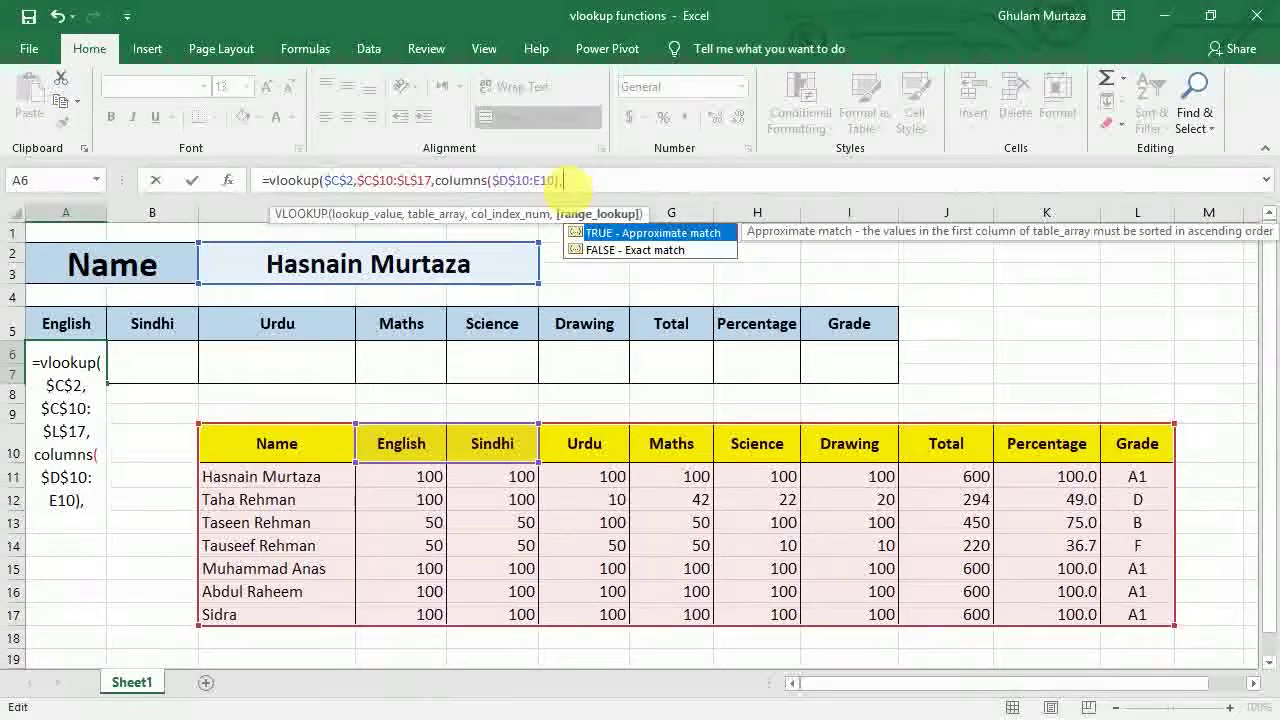
pyautogui.write('0')
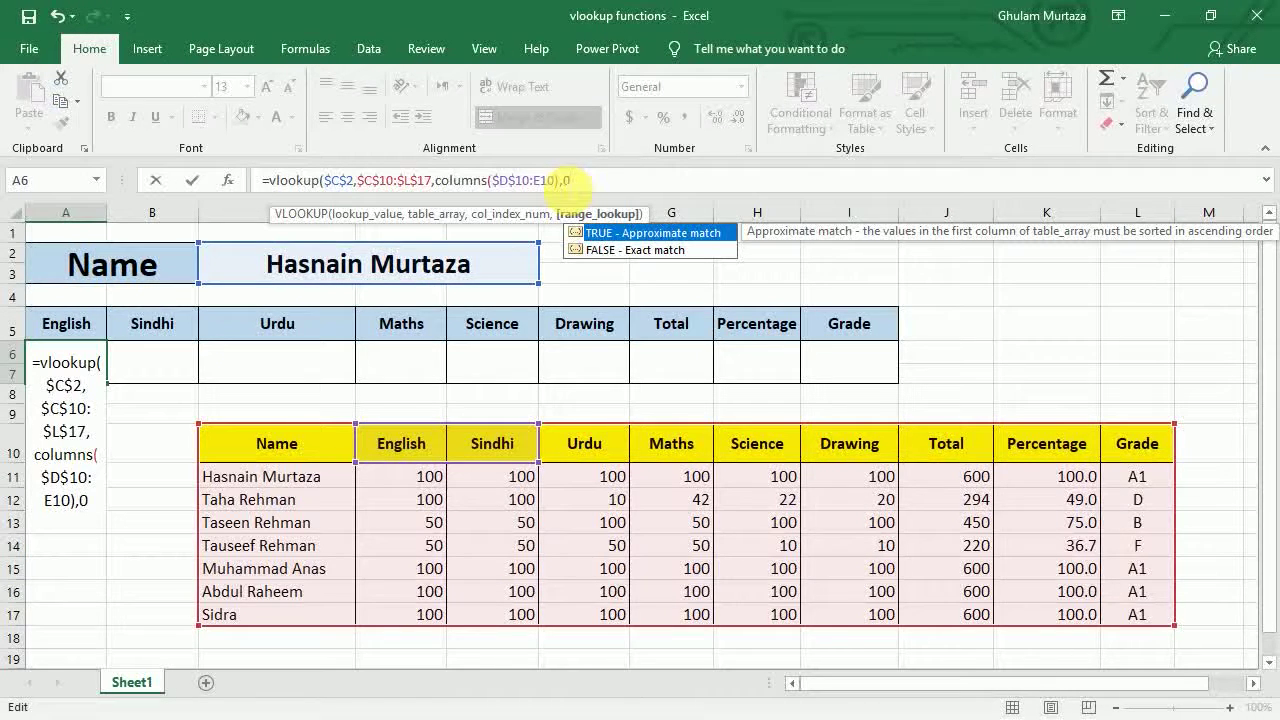
pyautogui.write(')')
pyautogui.press('Return')
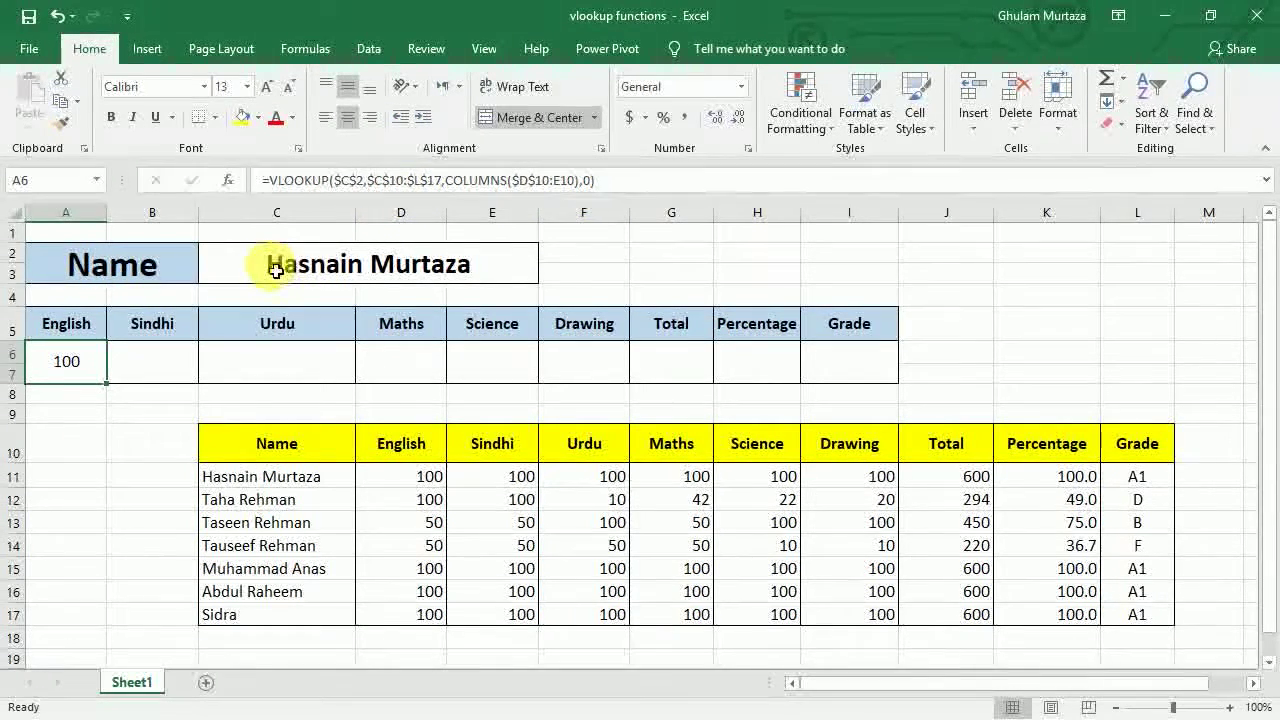
# - Fill the A6 formula across to I6, giving 100 per subject, total 600, 100 percent and A1
pyautogui.click(278, 266)
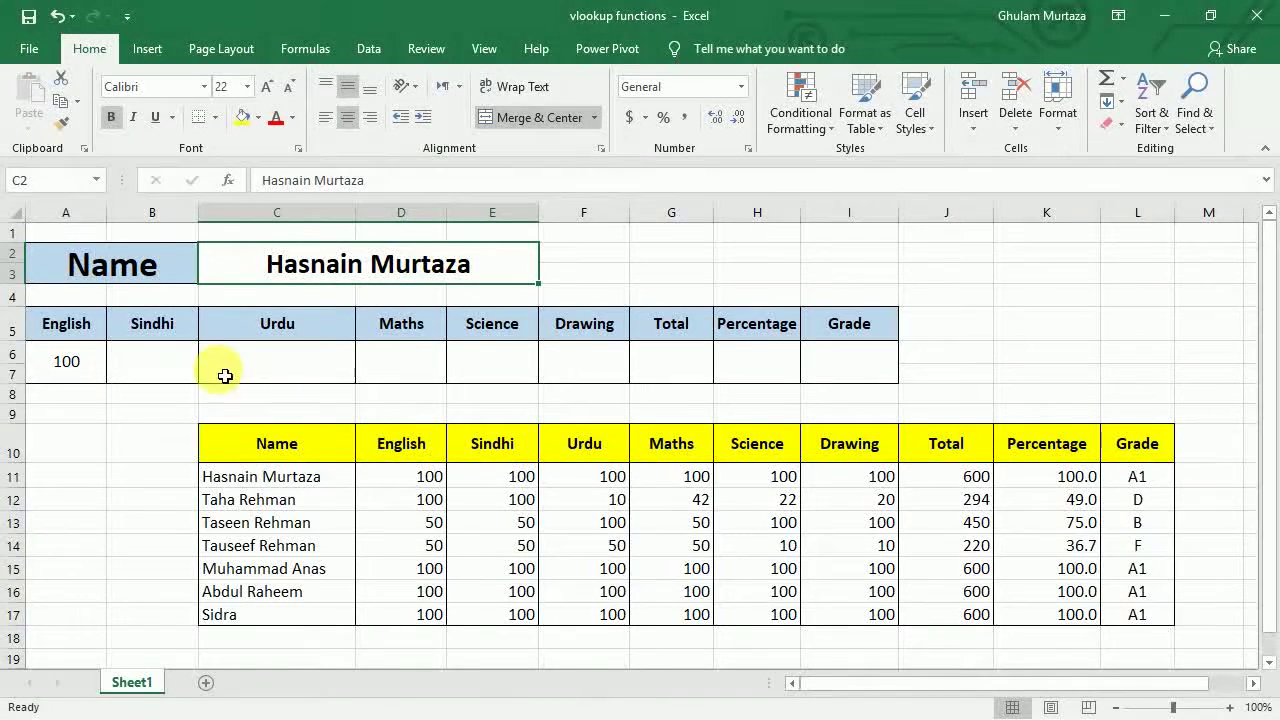
pyautogui.click(63, 362)
pyautogui.moveTo(115, 393); pyautogui.dragTo(910, 389)
pyautogui.moveTo(909, 390); pyautogui.dragTo(908, 388)
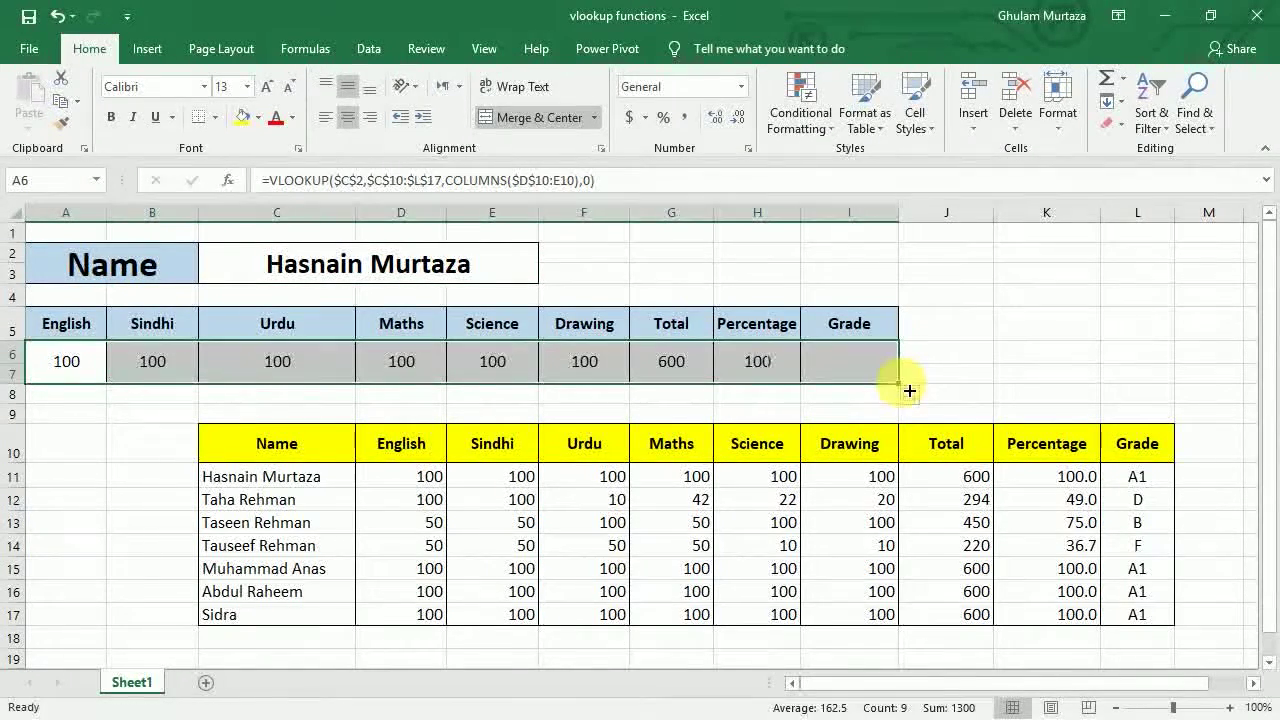
# - Check the Sindhi formula's shifted COLUMNS range against the table headers
pyautogui.click(175, 366)
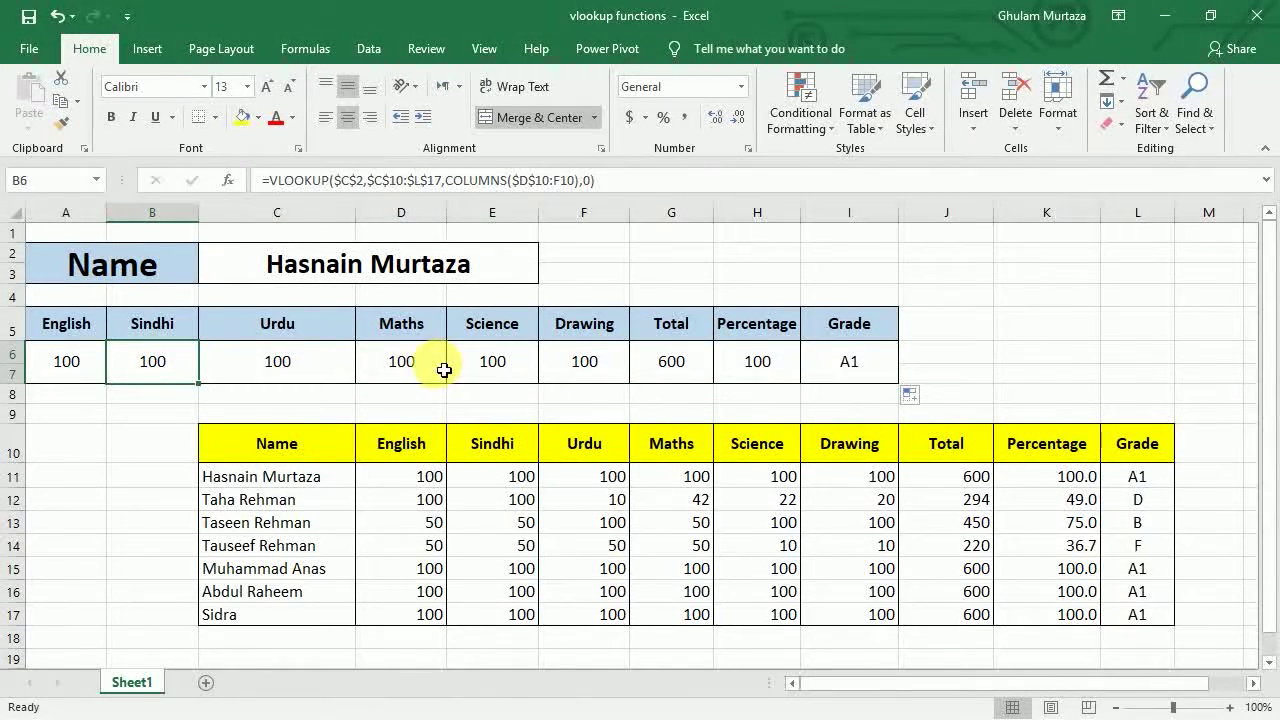
pyautogui.click(335, 450)
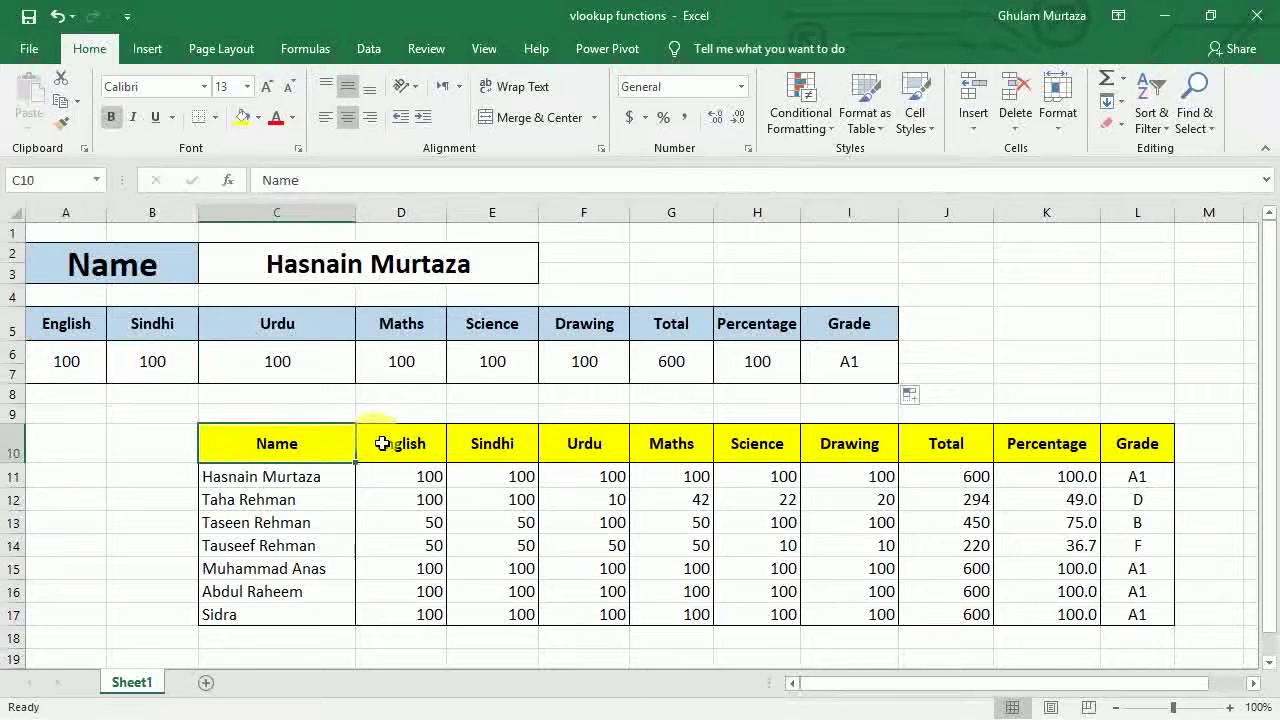
pyautogui.click(421, 447)
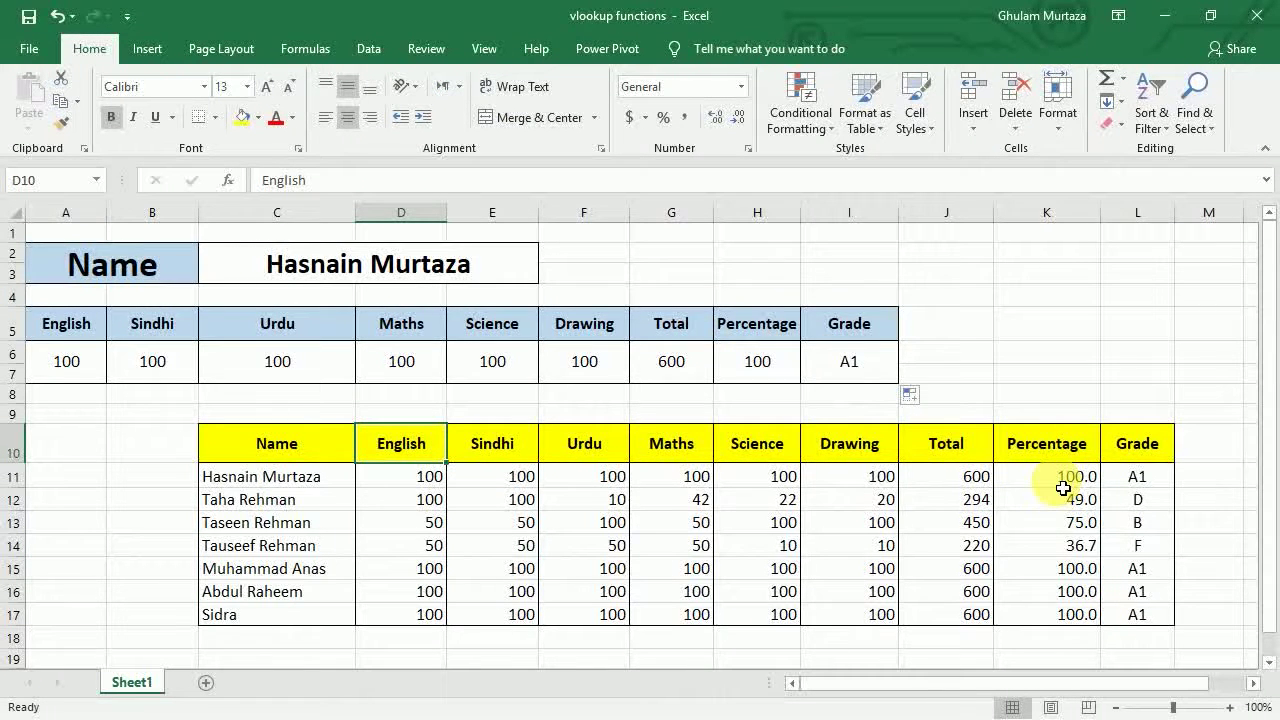
# - Give the Percentage result in H6 one decimal place (100.0), then review the Grade formula
pyautogui.click(737, 371)
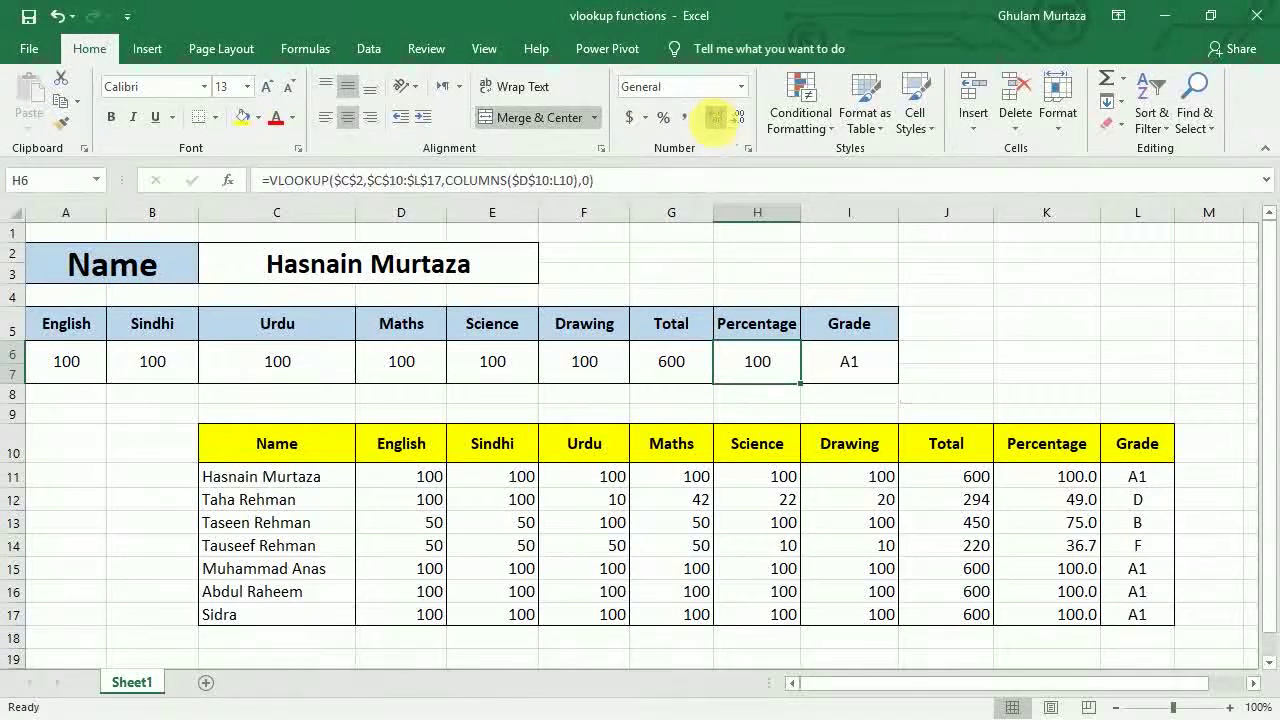
pyautogui.click(716, 120)
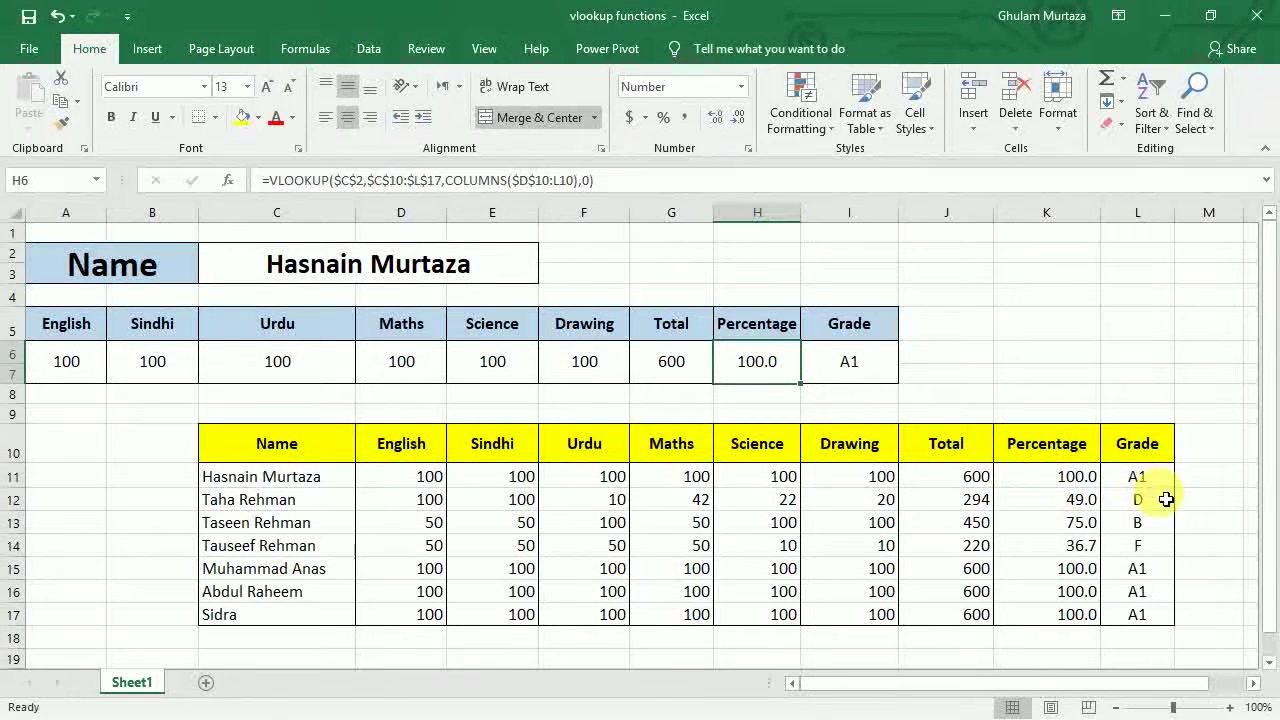
pyautogui.click(1140, 480)
pyautogui.click(838, 372)
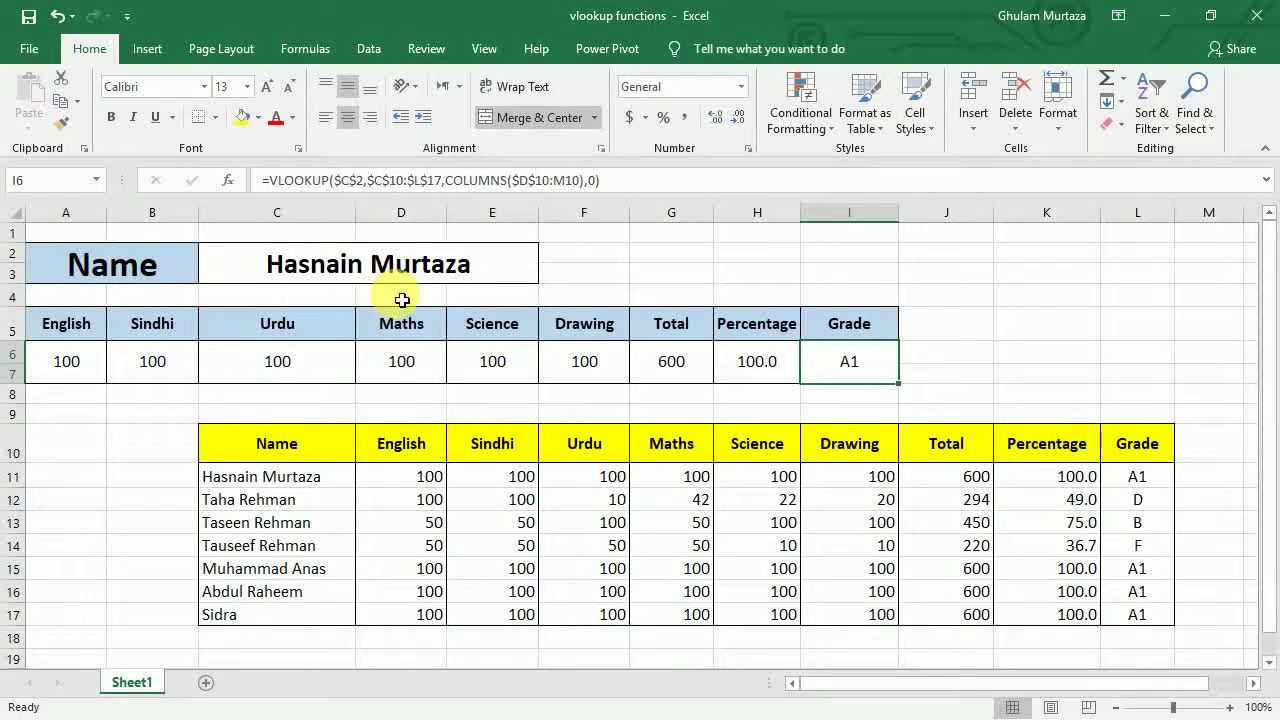
pyautogui.click(363, 281)
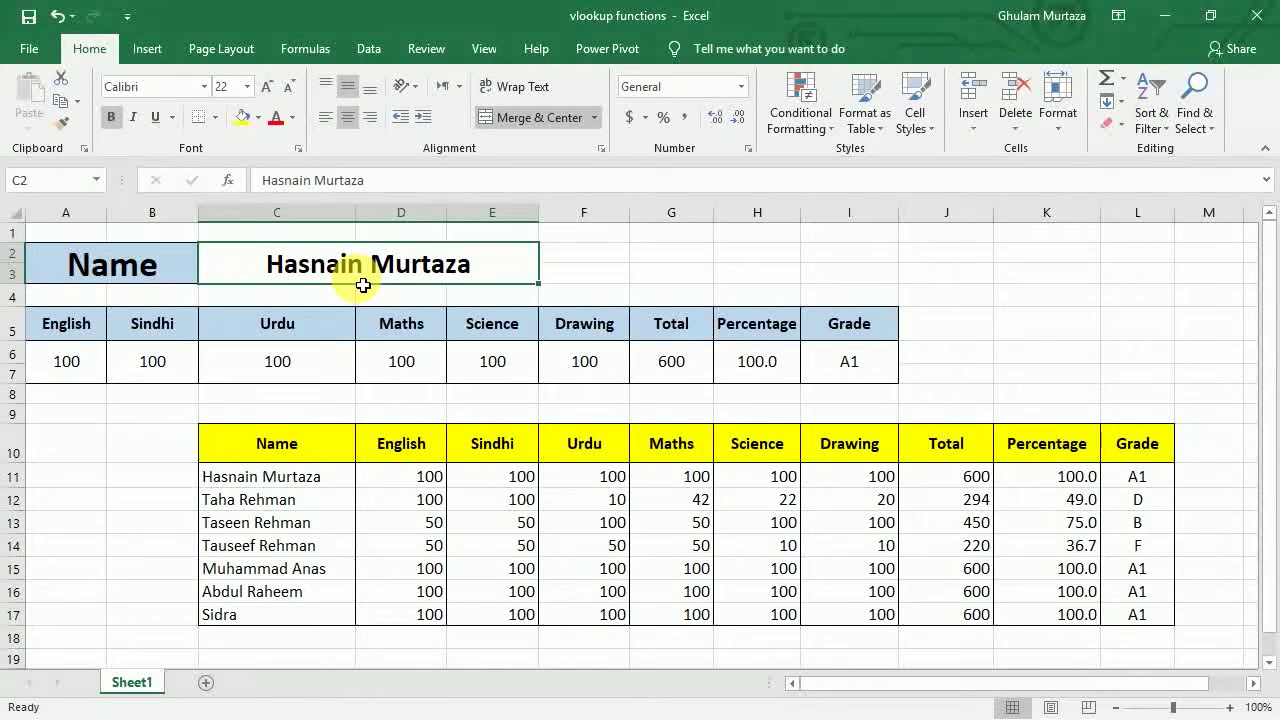
pyautogui.press('Return')
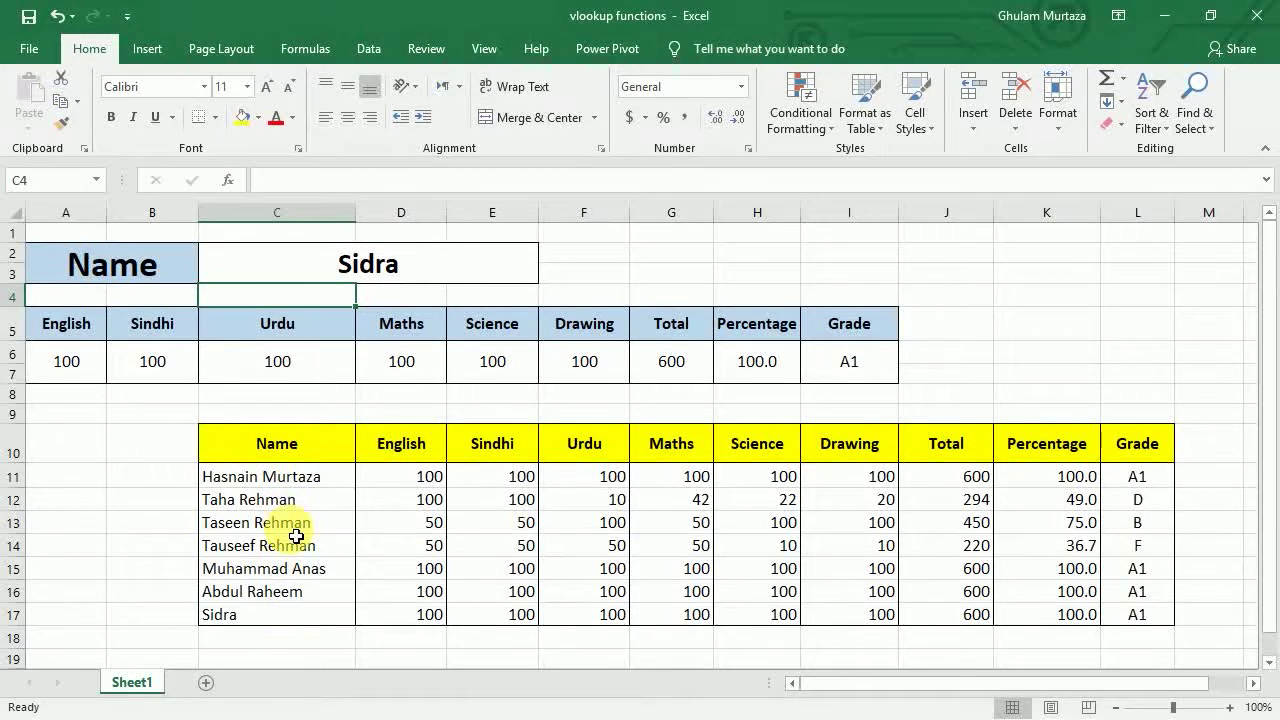
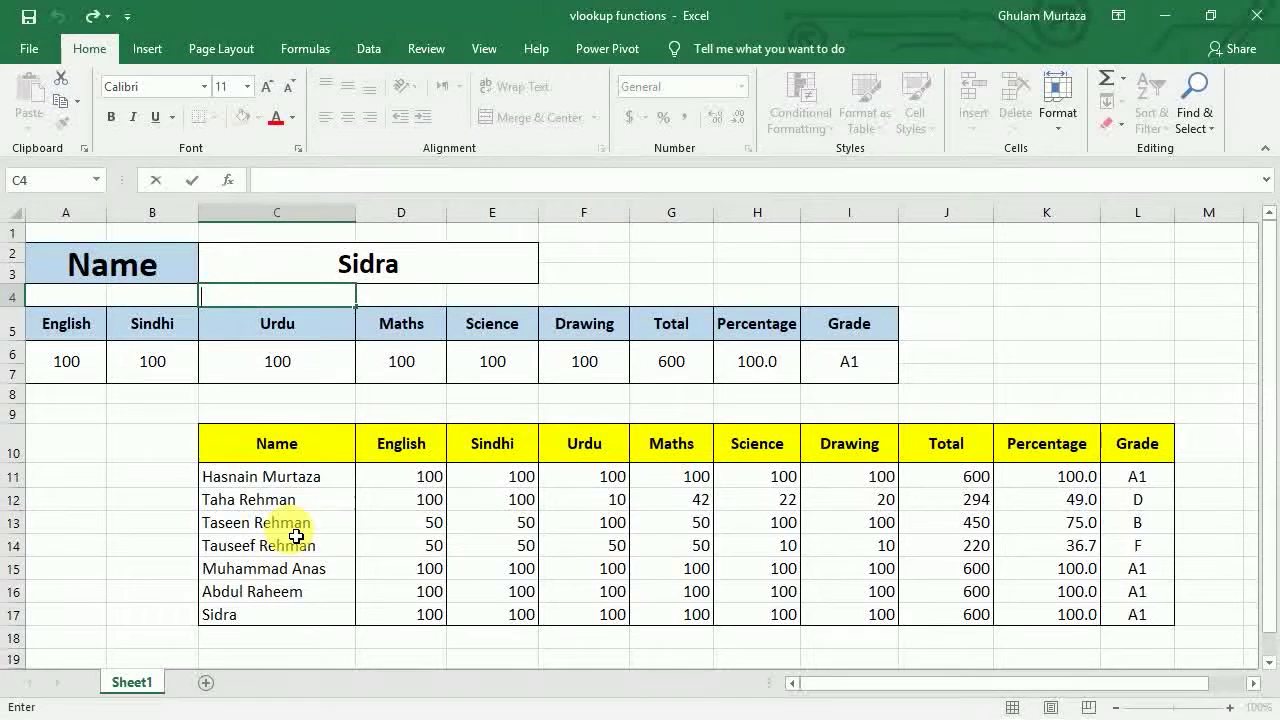
pyautogui.click(388, 265)
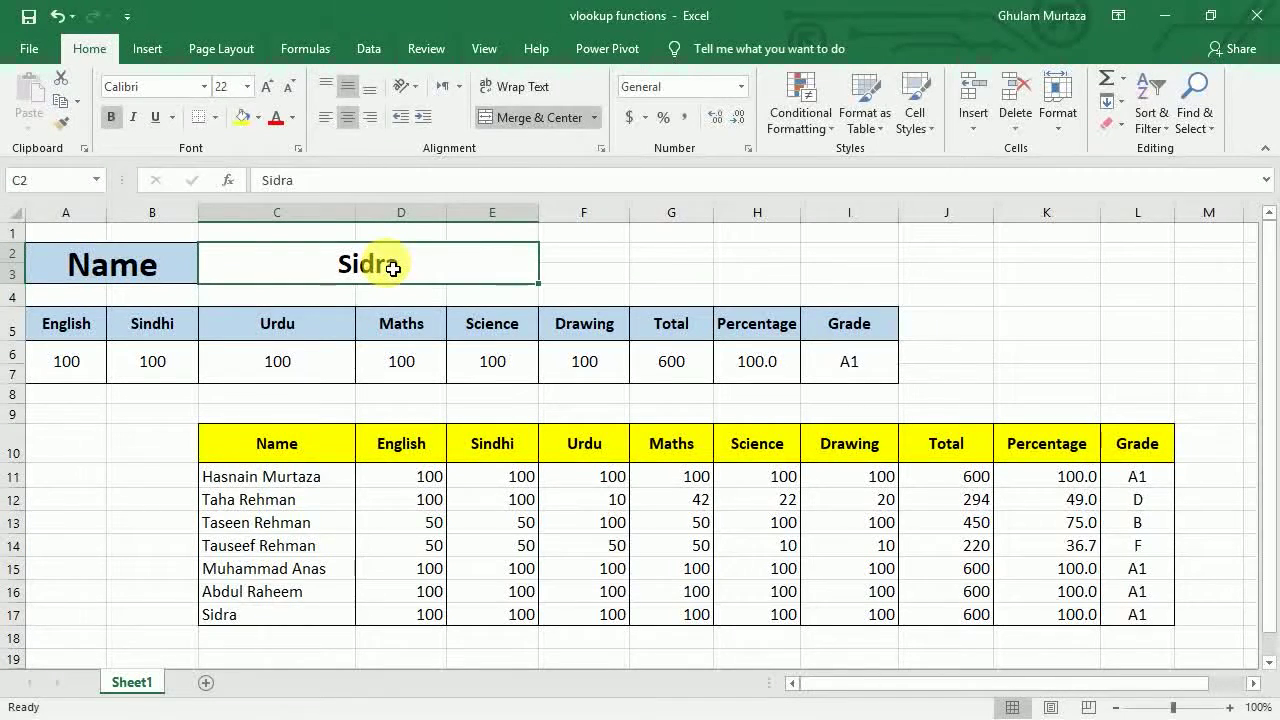
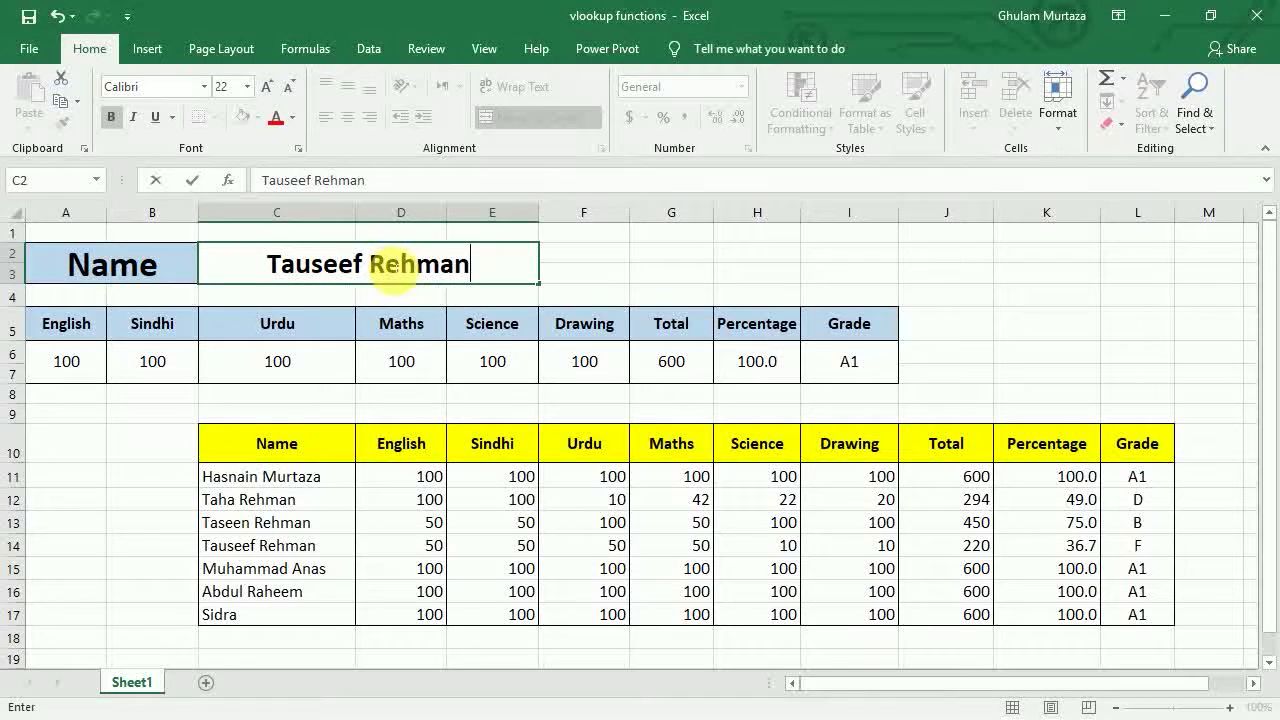
pyautogui.press('Return')
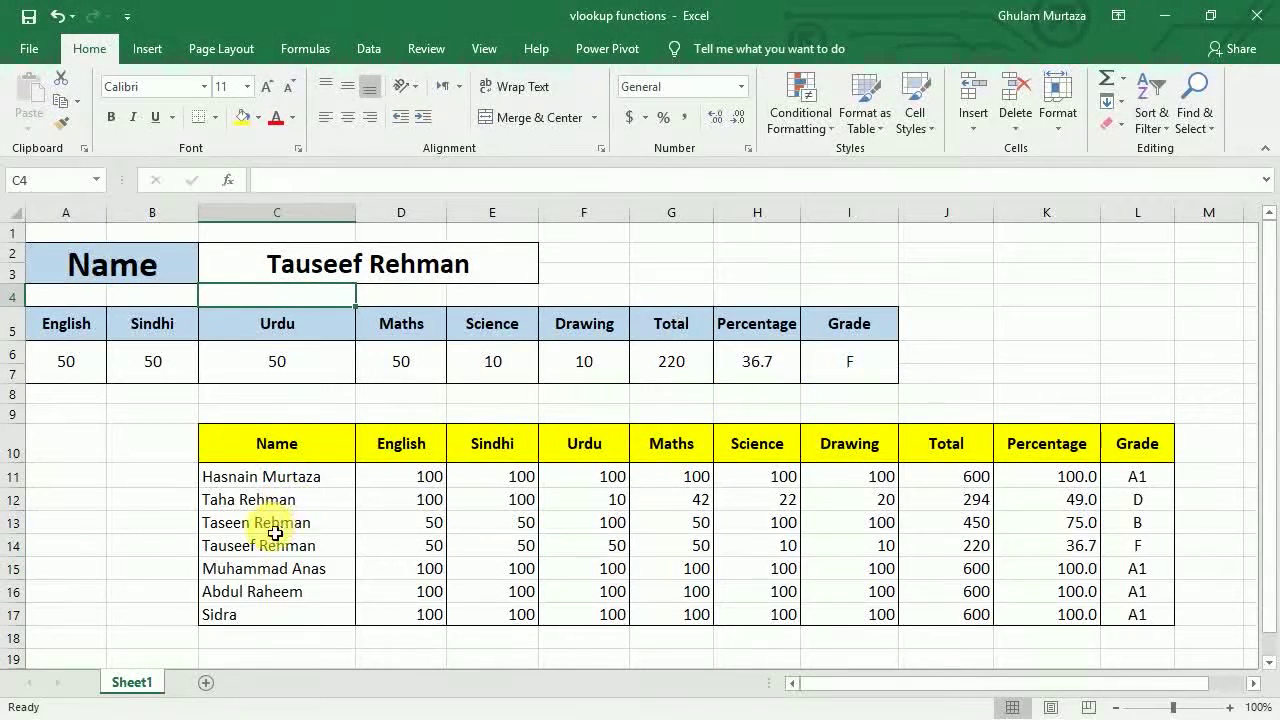
pyautogui.click(12, 522)
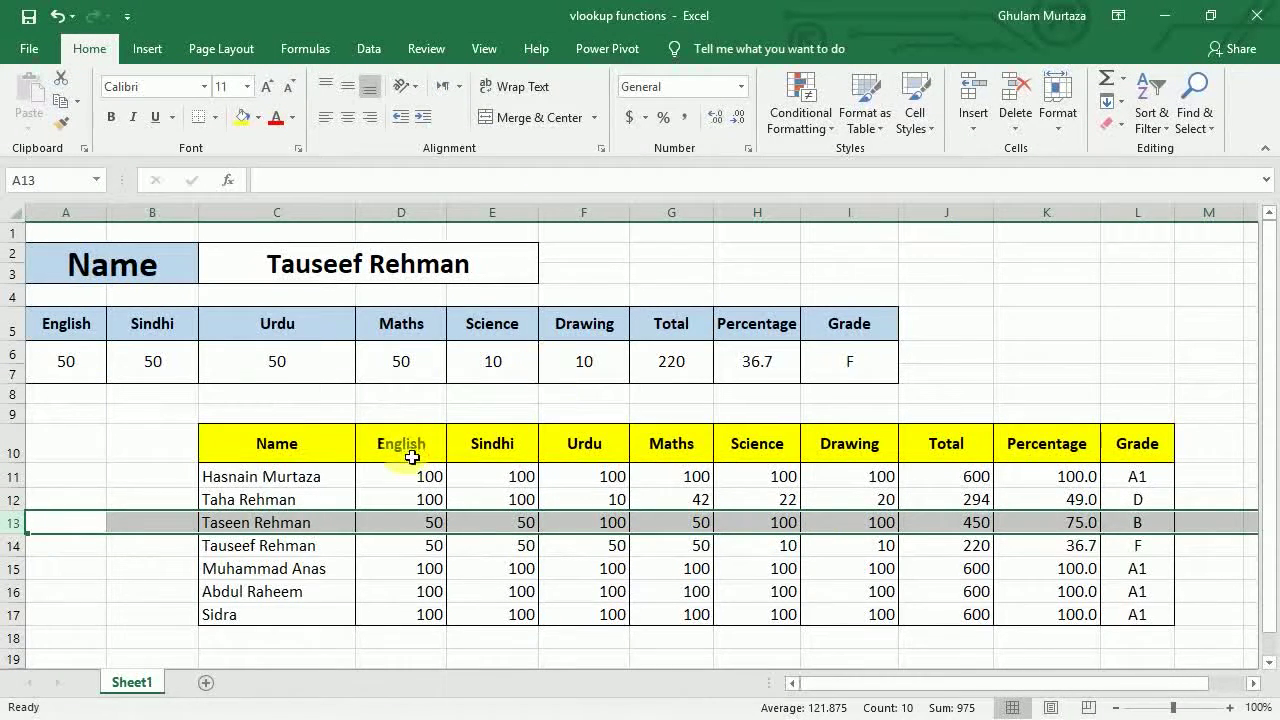
pyautogui.click(256, 529)
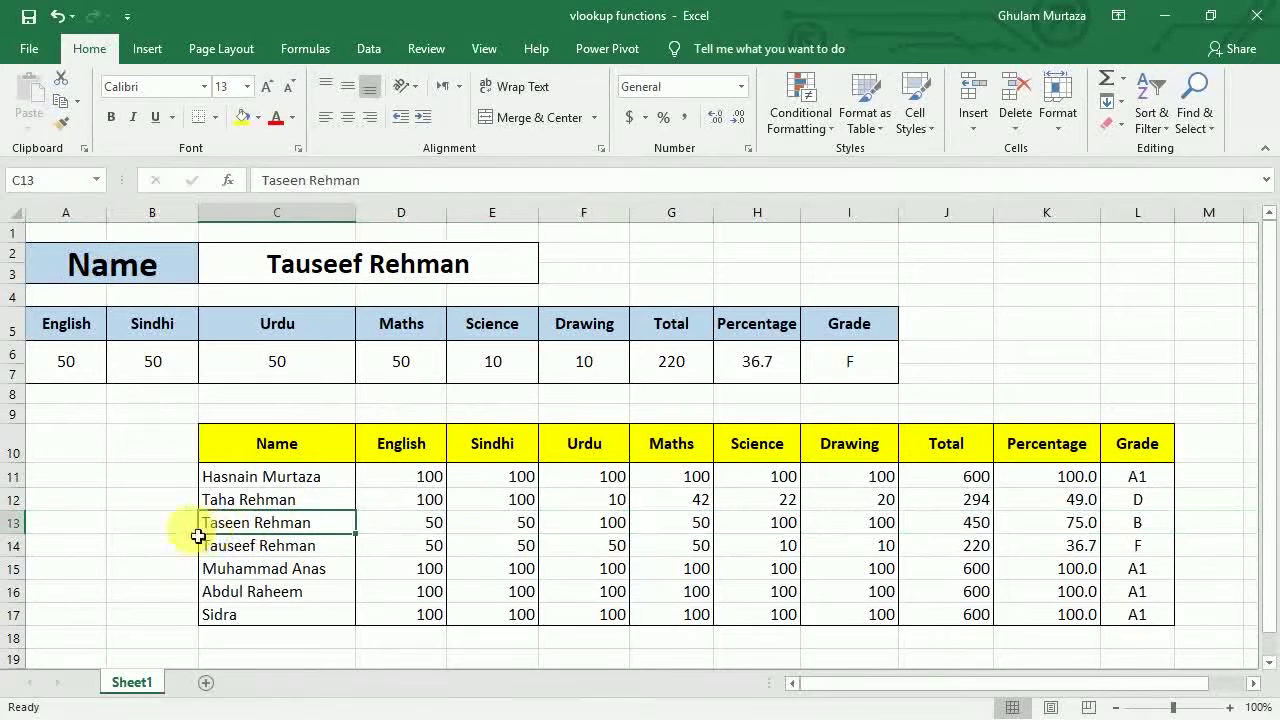
pyautogui.click(14, 545)
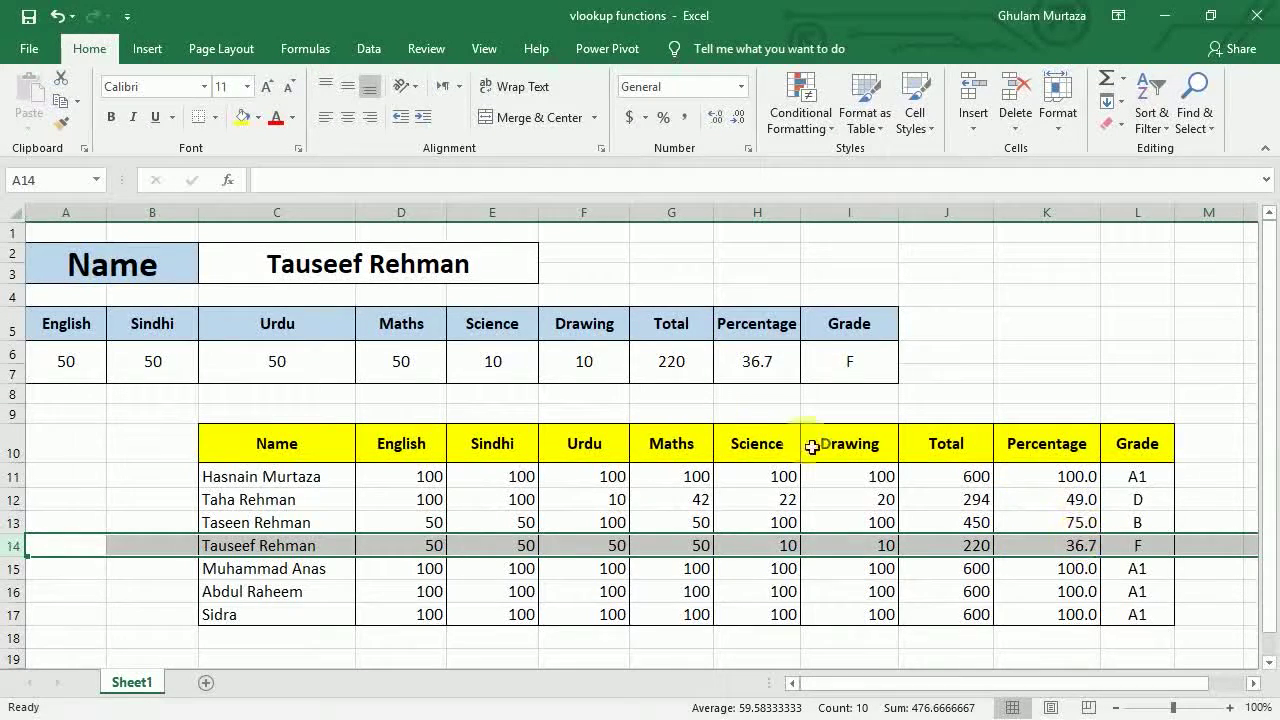
pyautogui.click(393, 323)
pyautogui.click(61, 359)
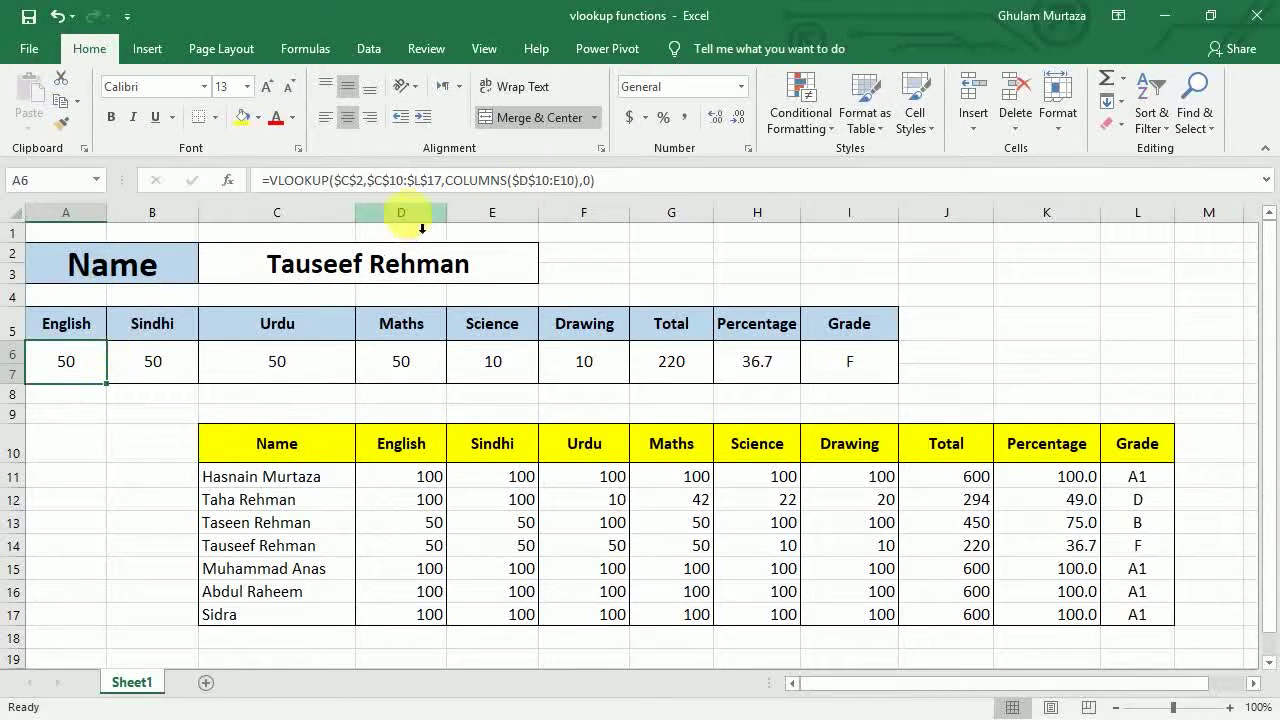
# - Edit A6's =VLOOKUP($C$2,$C$10:$L$17,COLUMNS($D$10:E10),0) in the formula bar to outline its ranges
pyautogui.click(504, 181)
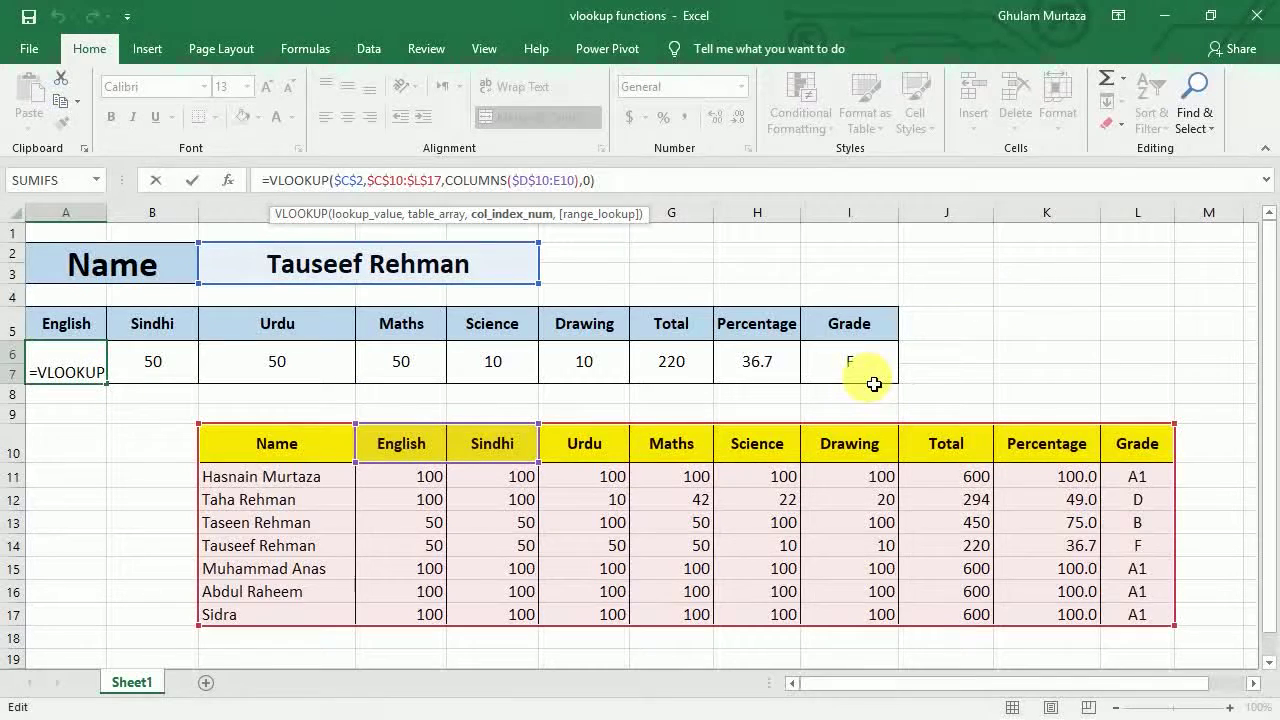
pyautogui.press('Return')
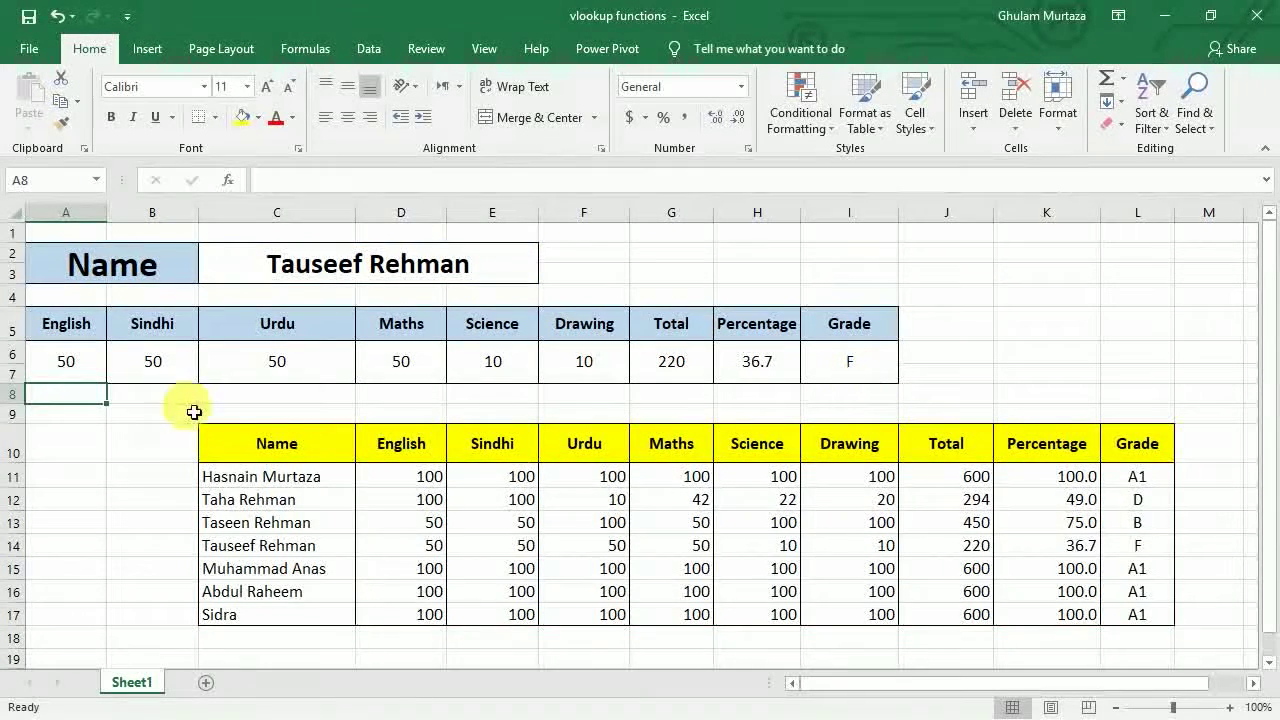
pyautogui.click(66, 361)
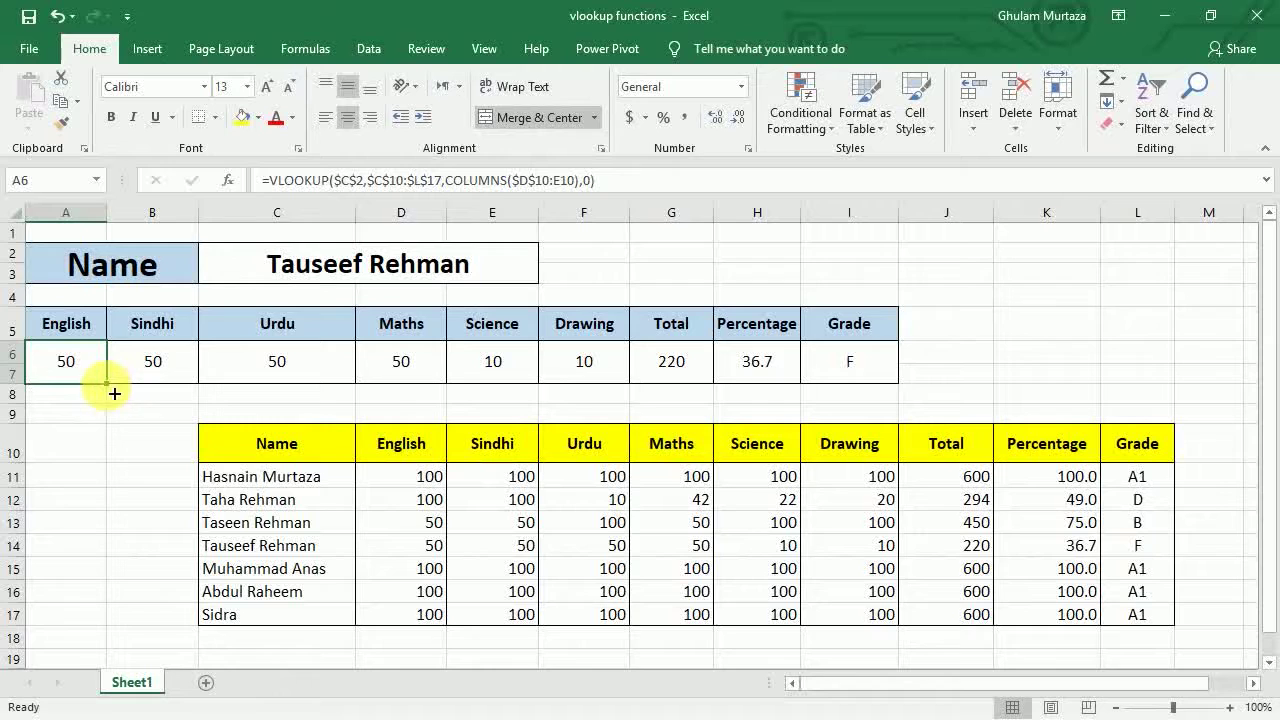
pyautogui.moveTo(115, 394); pyautogui.dragTo(862, 410)
pyautogui.click(752, 362)
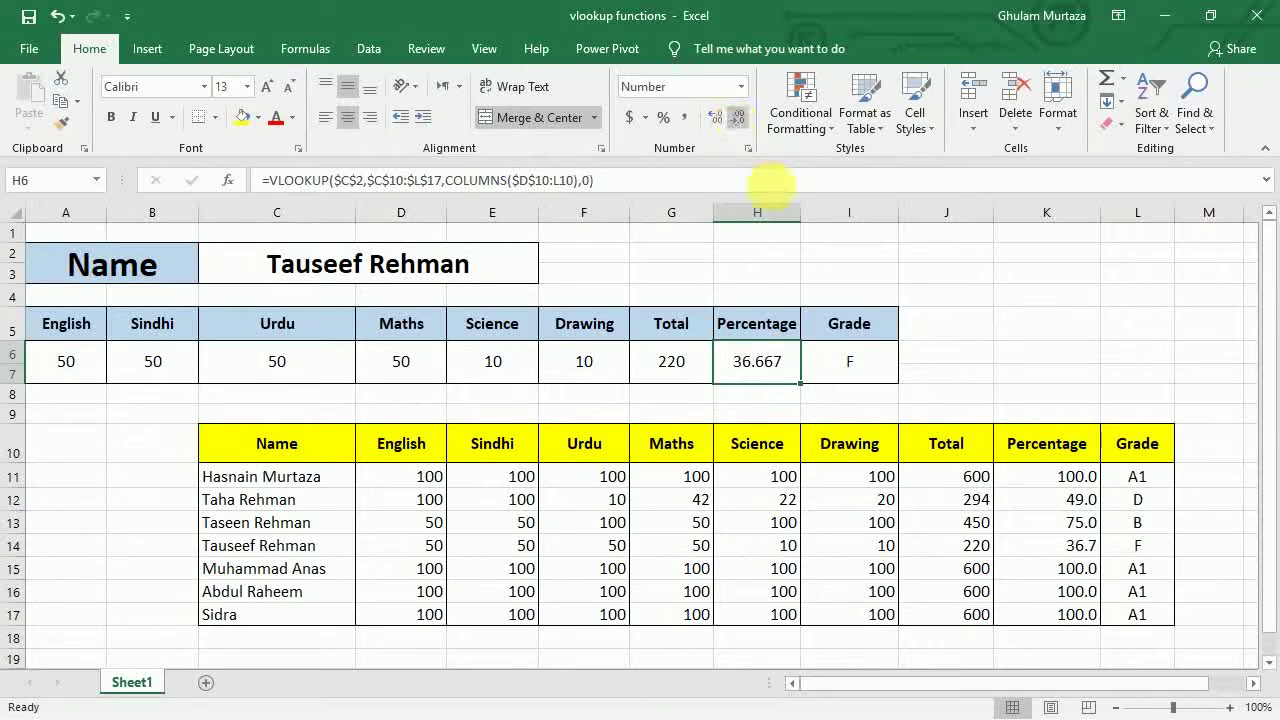
pyautogui.moveTo(848, 366); pyautogui.dragTo(160, 361)
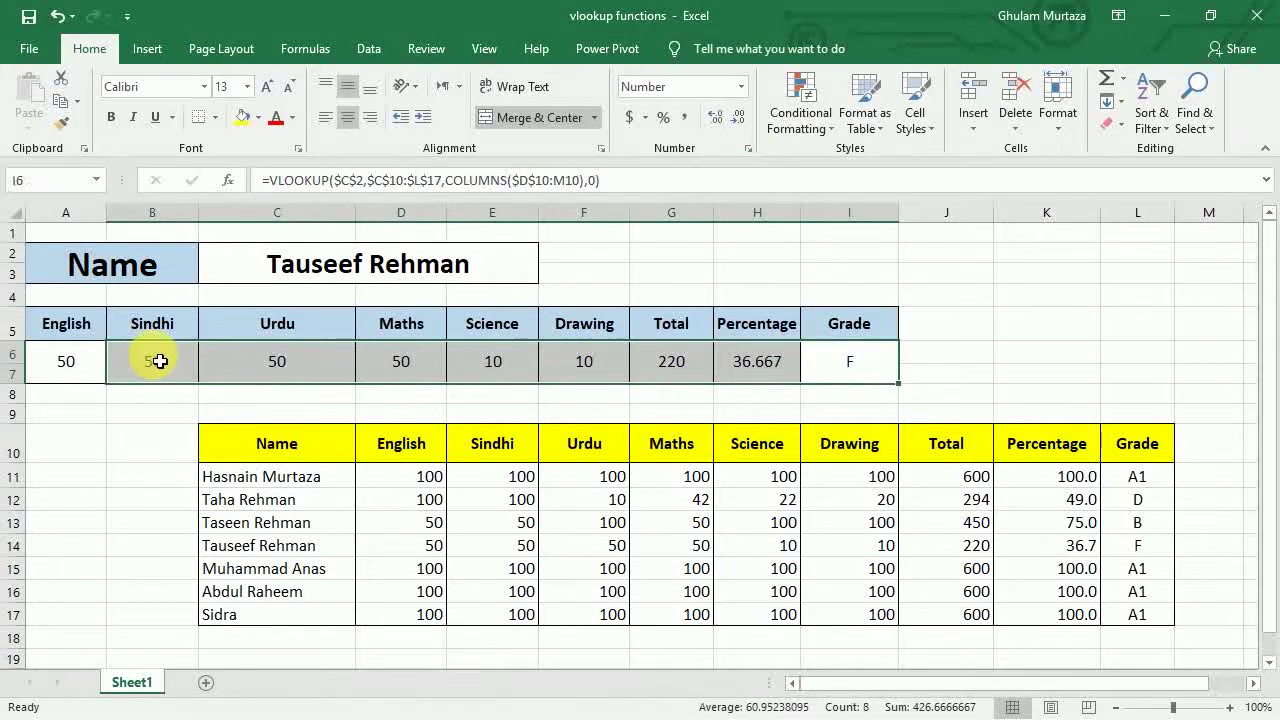
pyautogui.press('Delete')
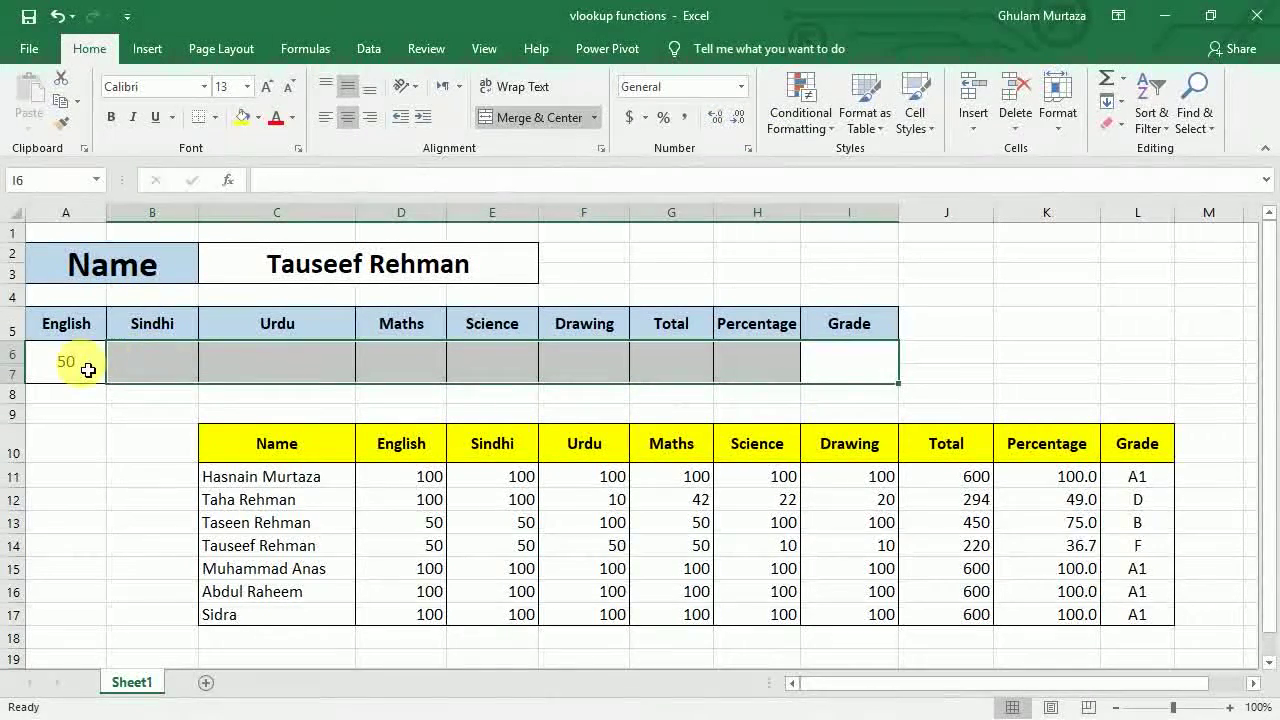
pyautogui.click(78, 364)
pyautogui.moveTo(114, 390); pyautogui.dragTo(880, 400)
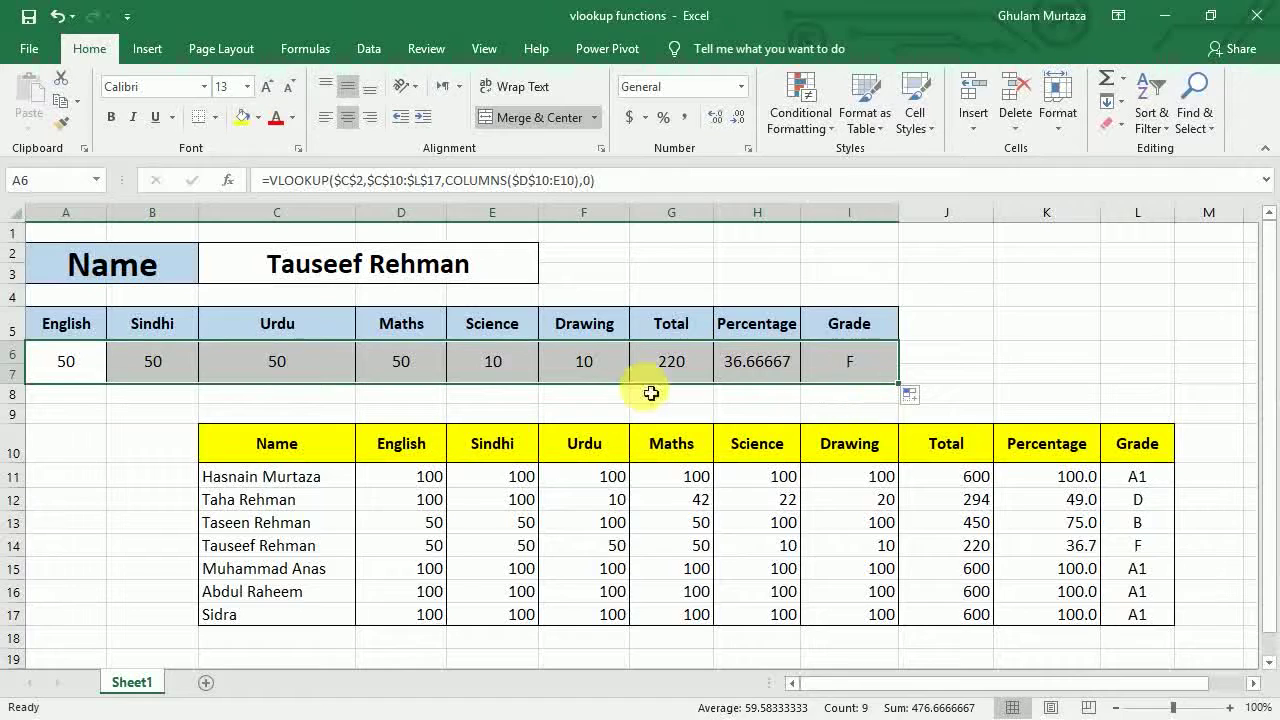
pyautogui.click(737, 368)
pyautogui.click(737, 118)
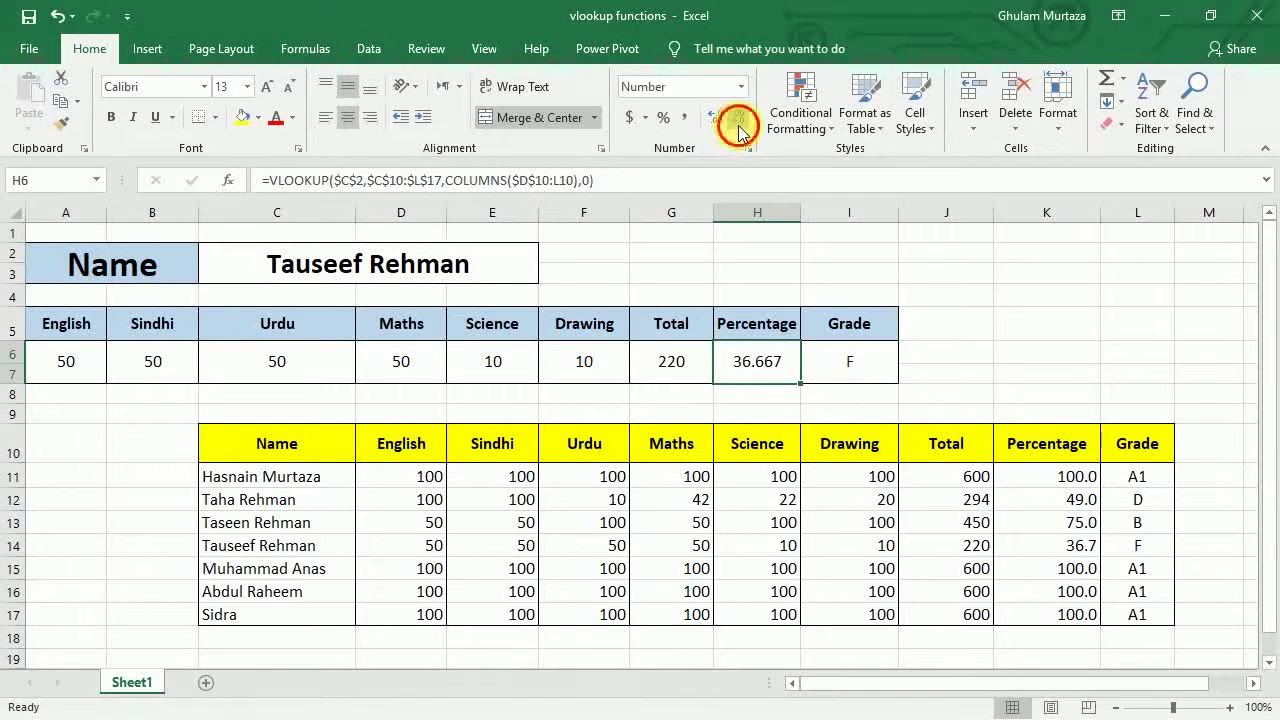
pyautogui.click(160, 365)
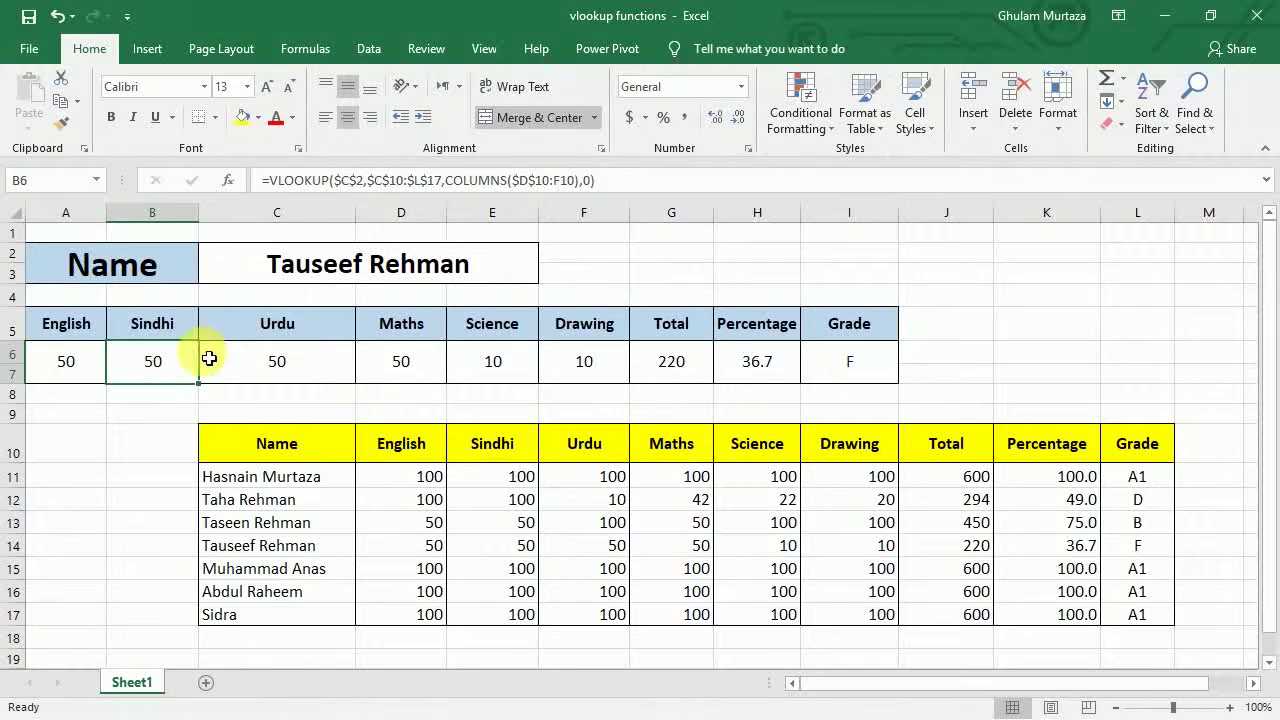
pyautogui.click(86, 376)
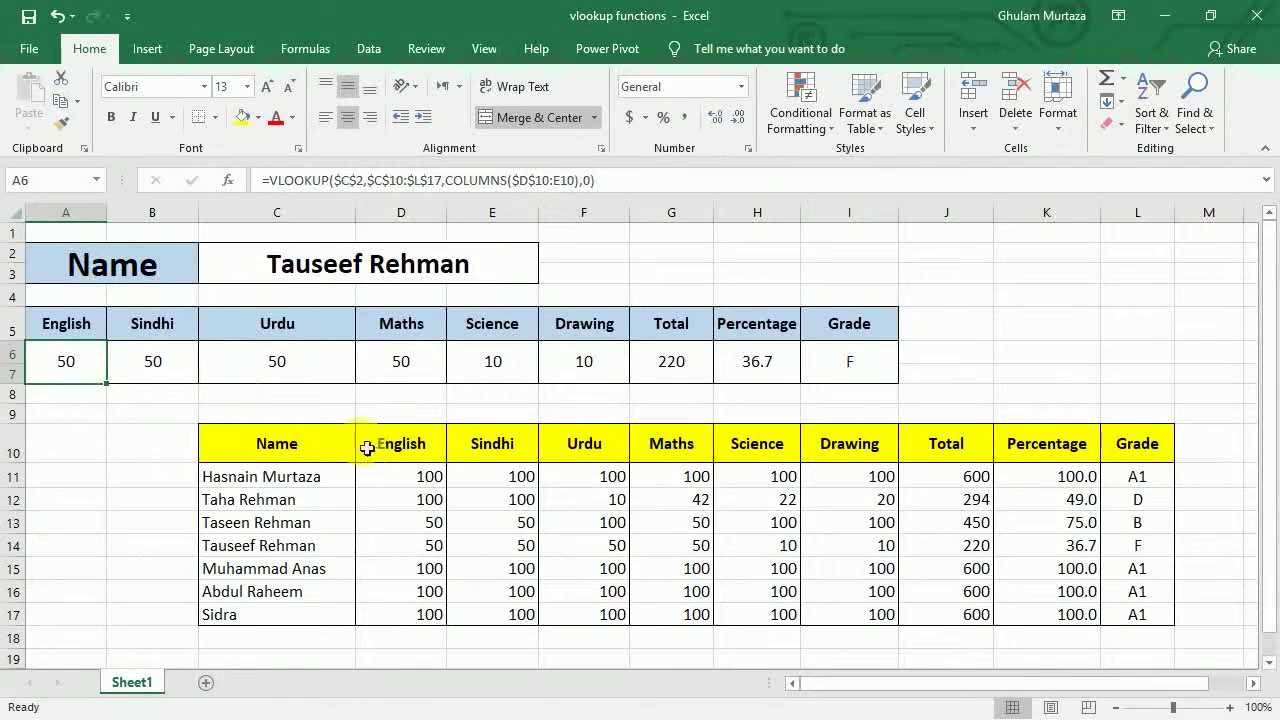
pyautogui.doubleClick(80, 362)
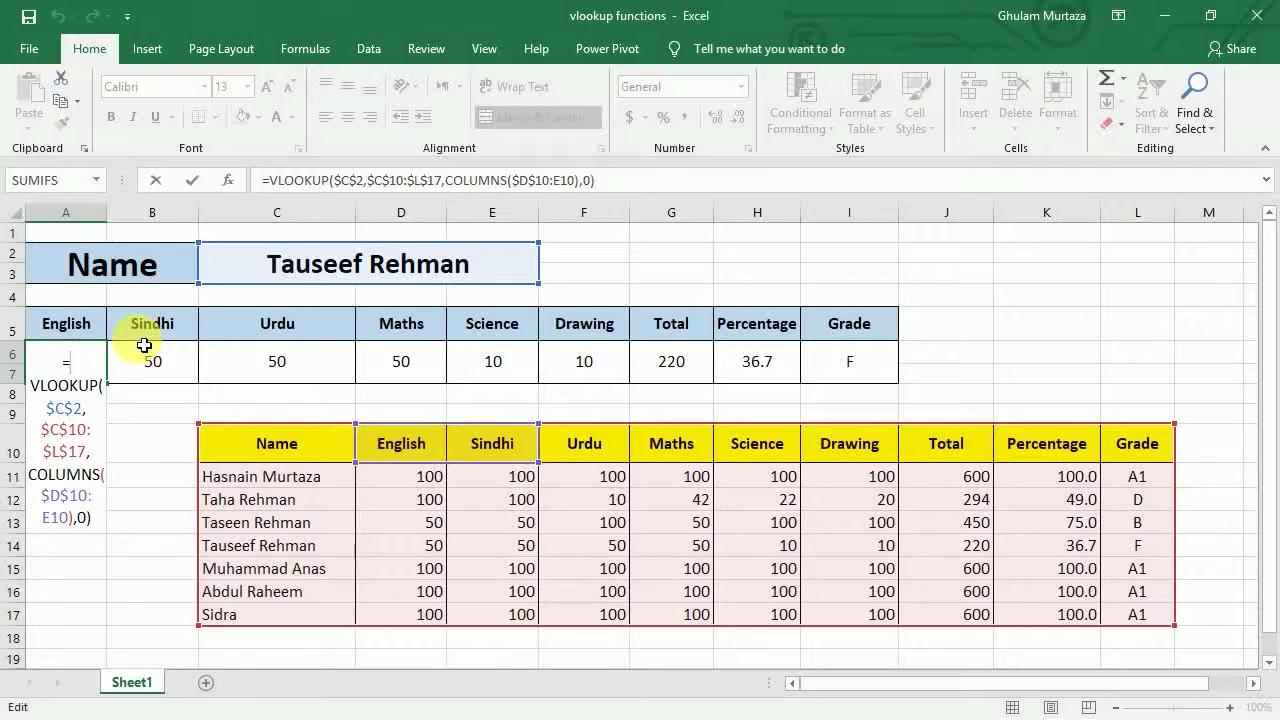
pyautogui.press('Return')
pyautogui.doubleClick(165, 370)
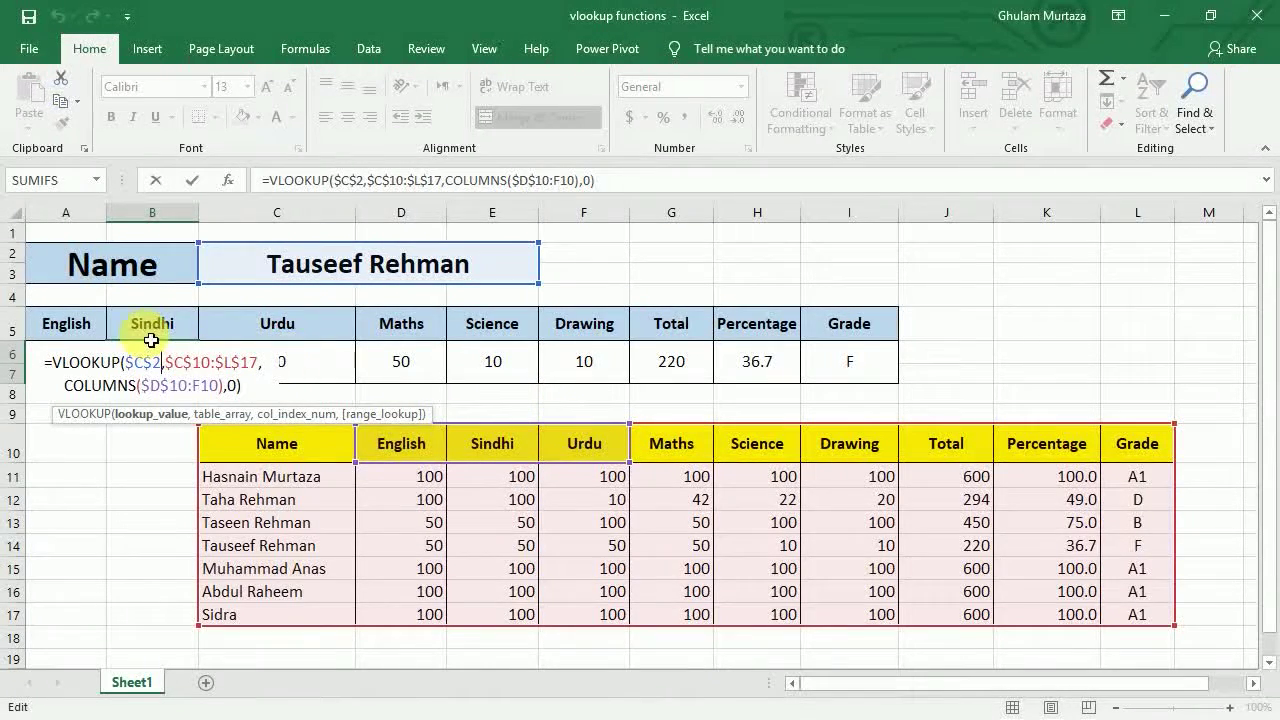
pyautogui.press('Return')
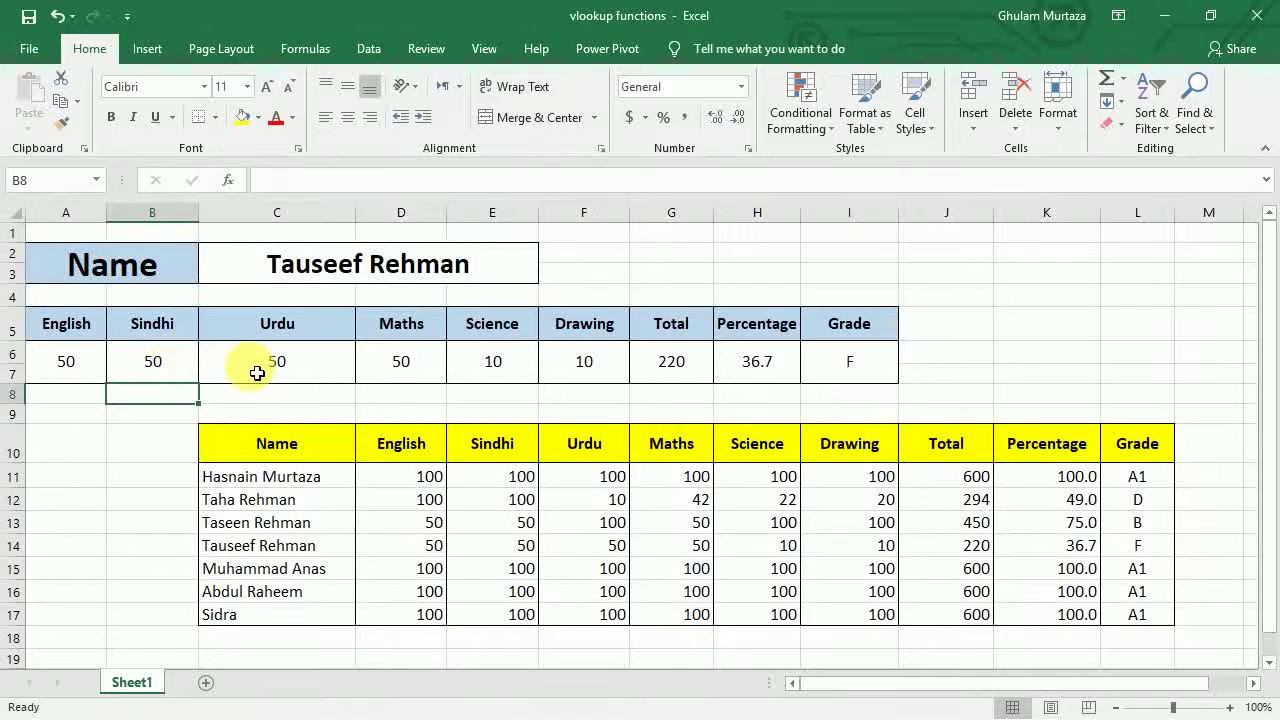
pyautogui.doubleClick(256, 370)
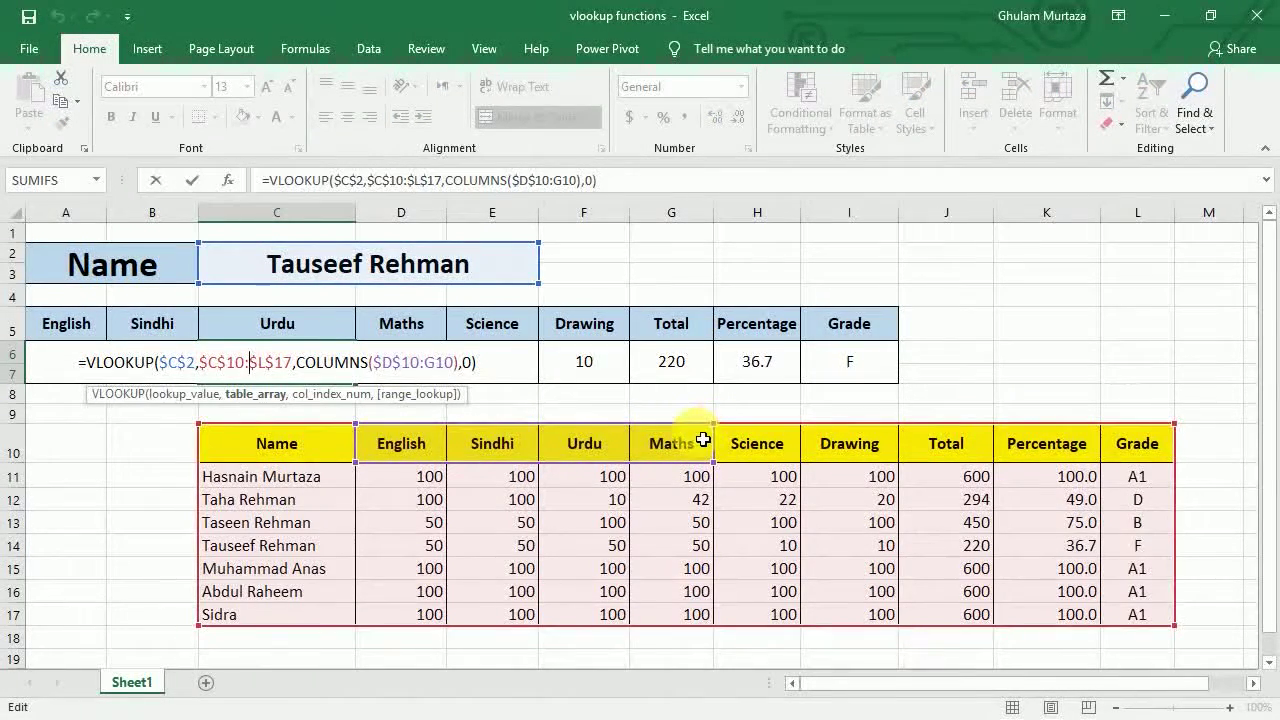
pyautogui.press('Return')
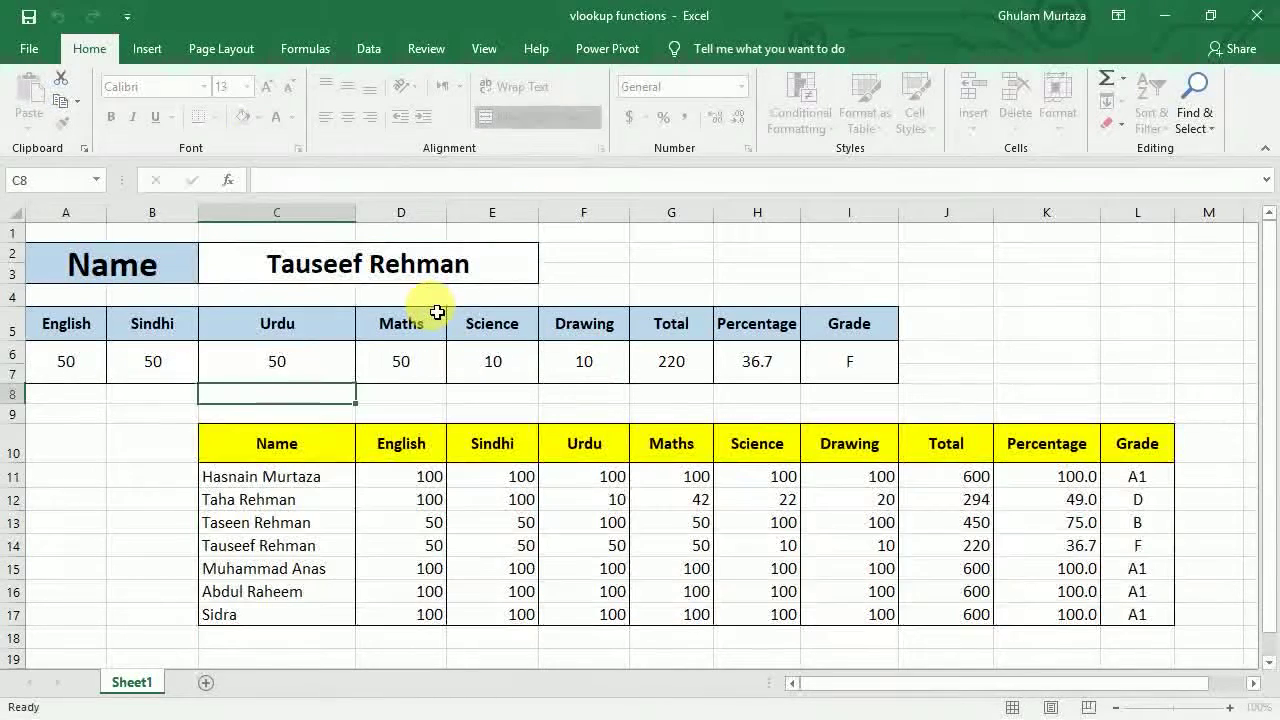
pyautogui.press('Up')
pyautogui.press('Right')
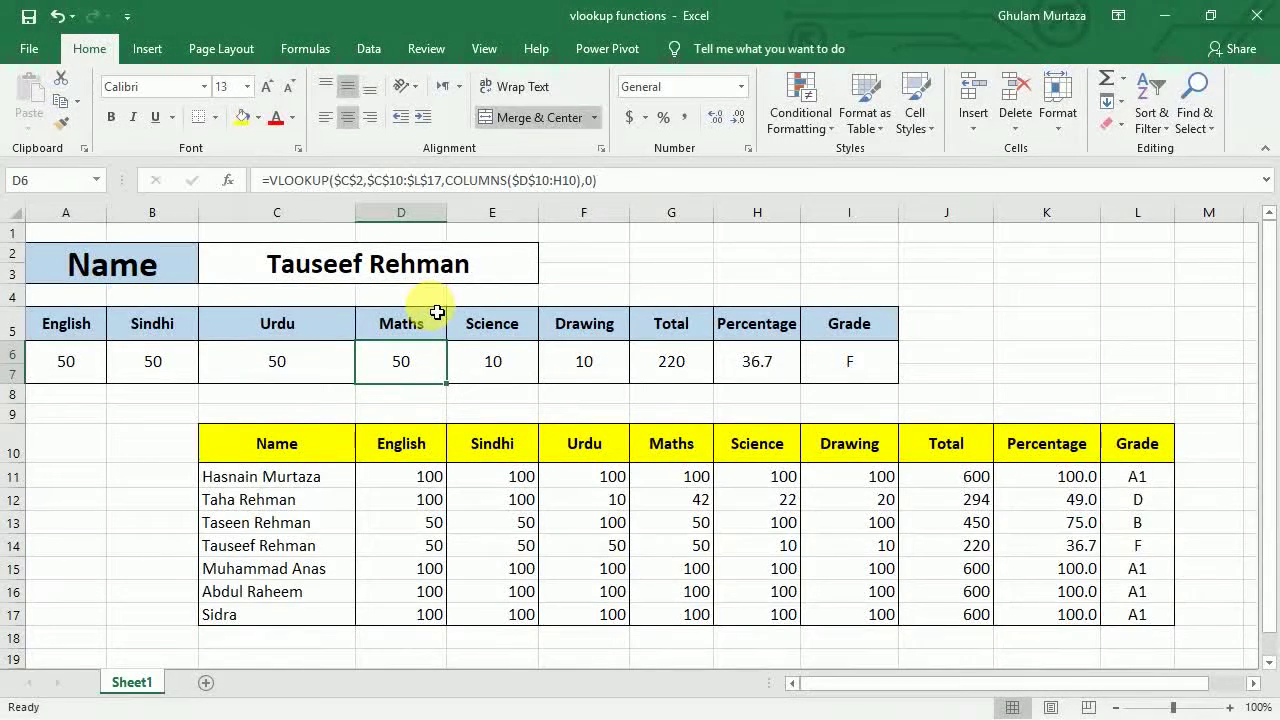
pyautogui.moveTo(74, 356)
pyautogui.mouseDown()
pyautogui.moveTo(429, 377)
pyautogui.moveTo(994, 354)
pyautogui.moveTo(892, 371)
pyautogui.mouseUp()
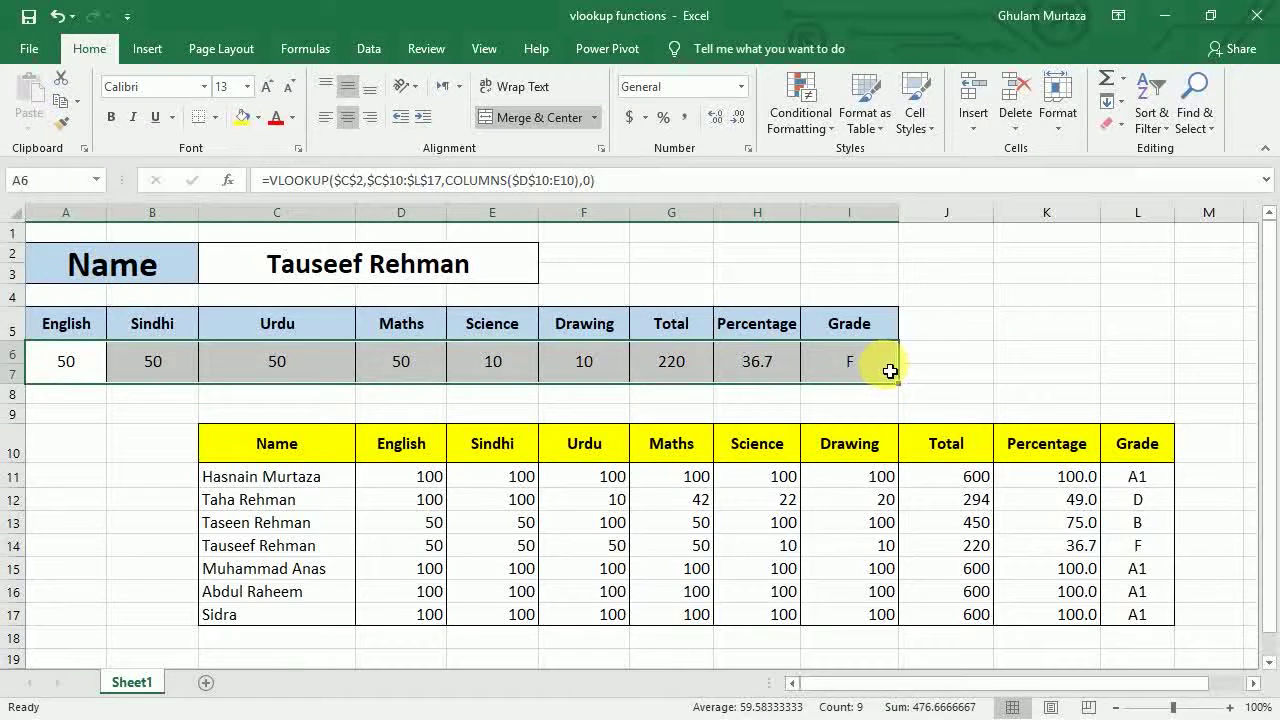
# - Clear the looked-up row and start A6's VLOOKUP with C2 and absolute table $C$10:$L$17
pyautogui.press('Delete')
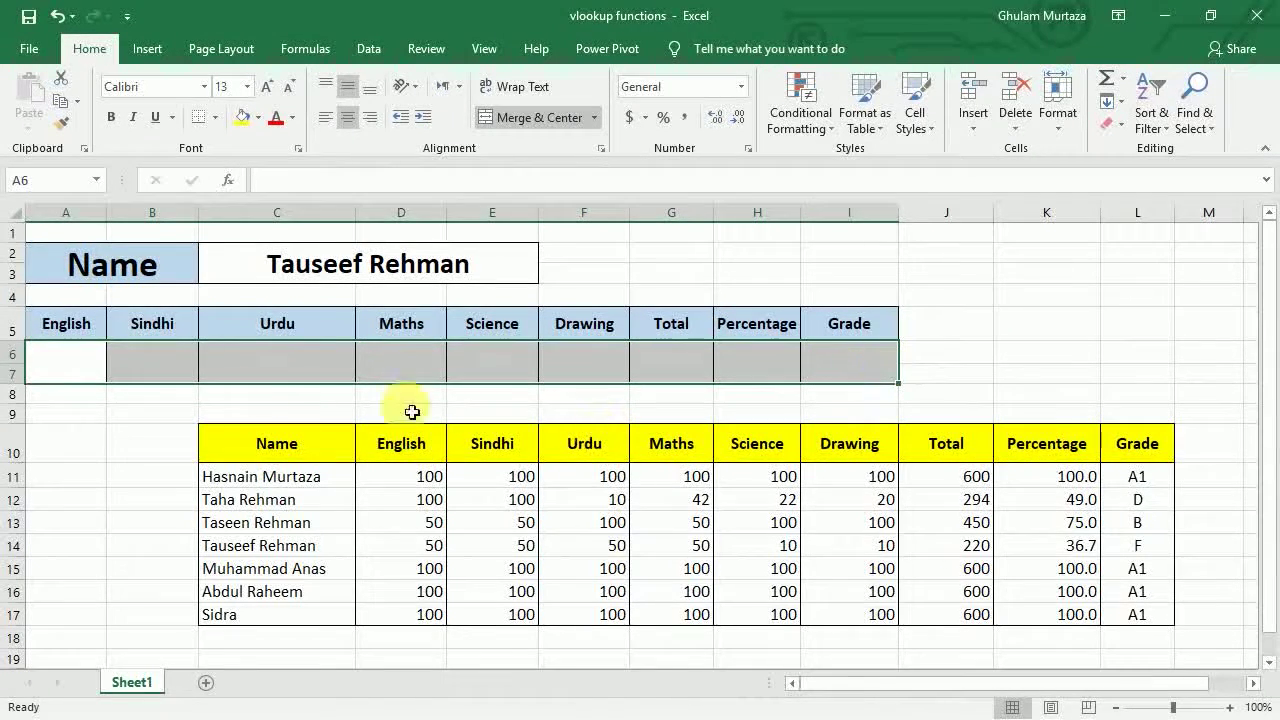
pyautogui.click(94, 363)
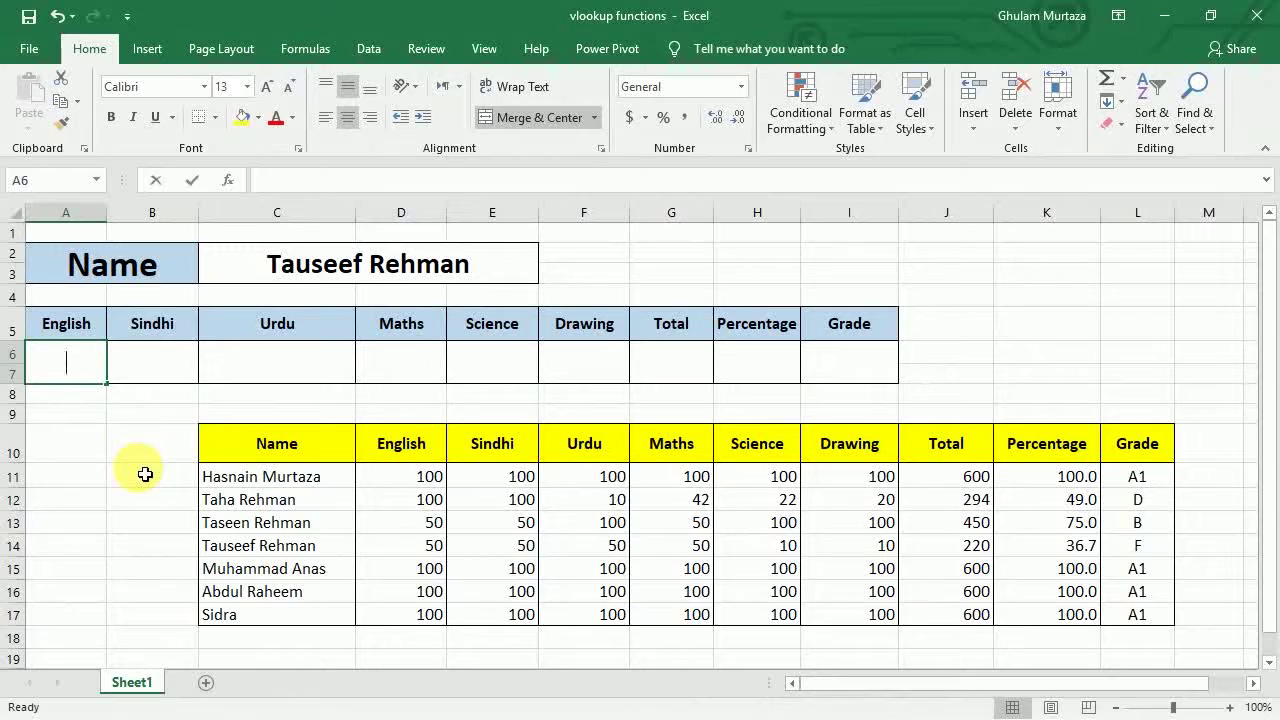
pyautogui.write('=vlook')
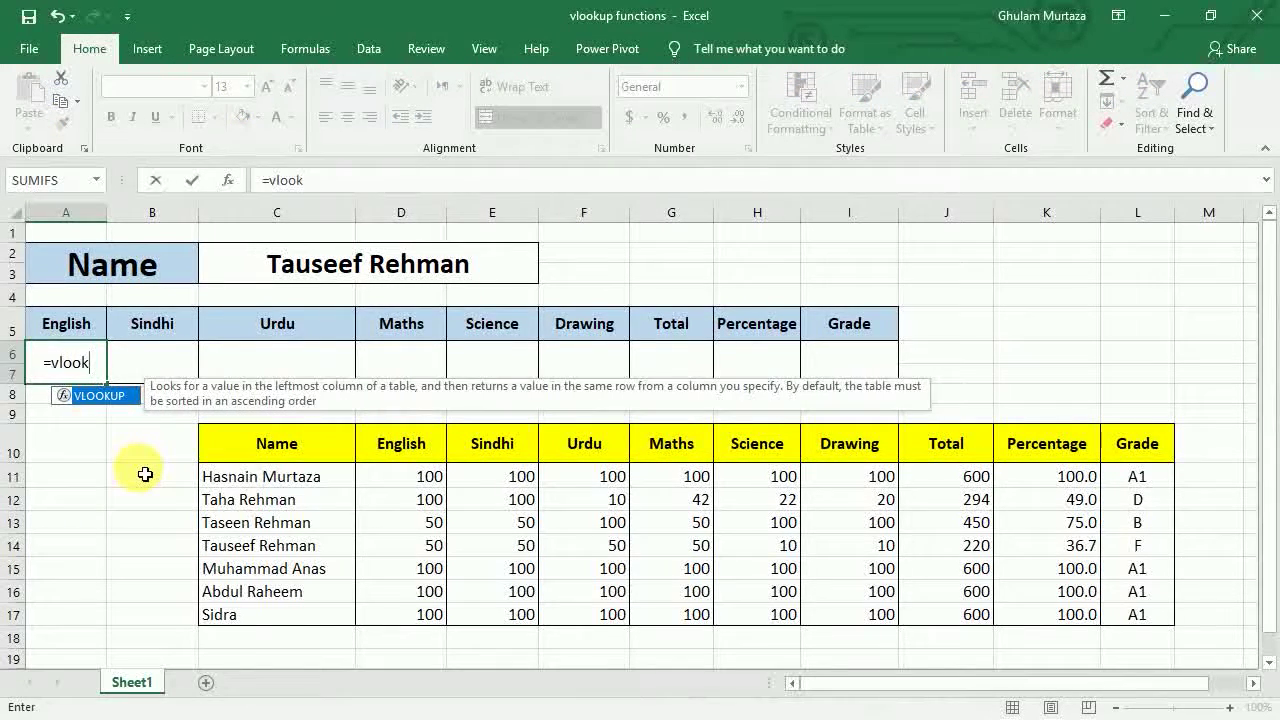
pyautogui.write('up(')
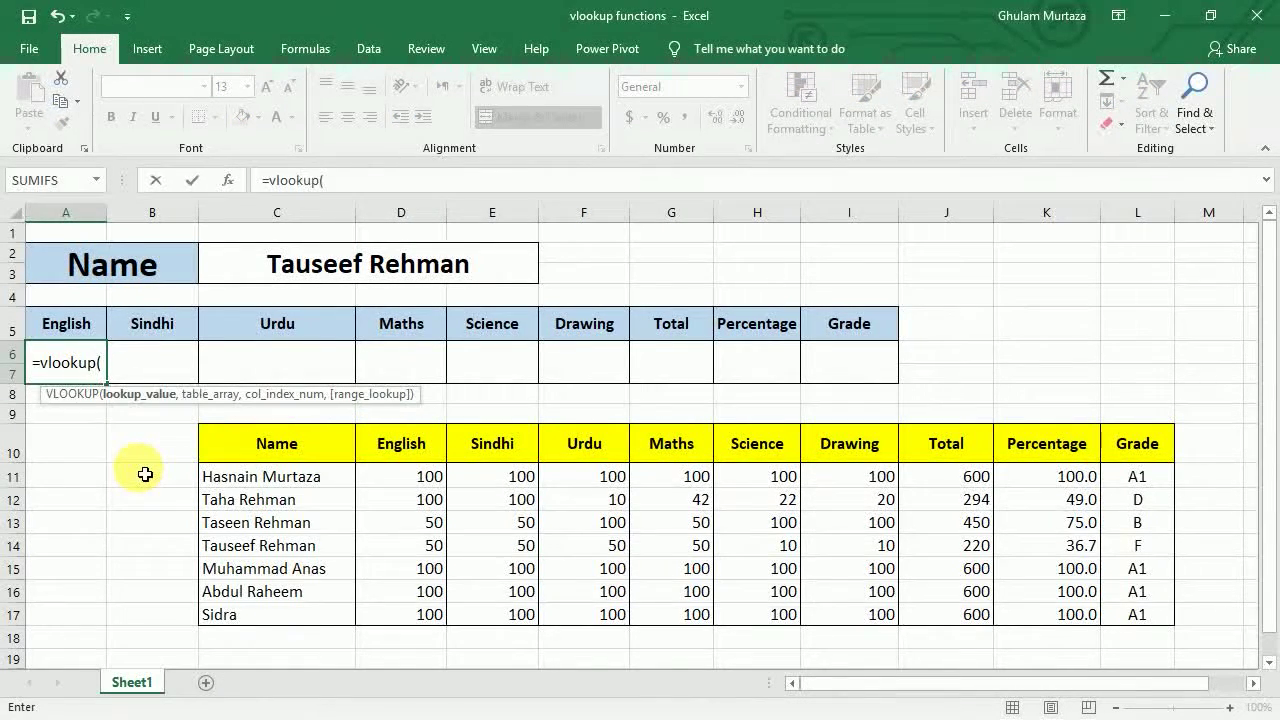
pyautogui.click(297, 279)
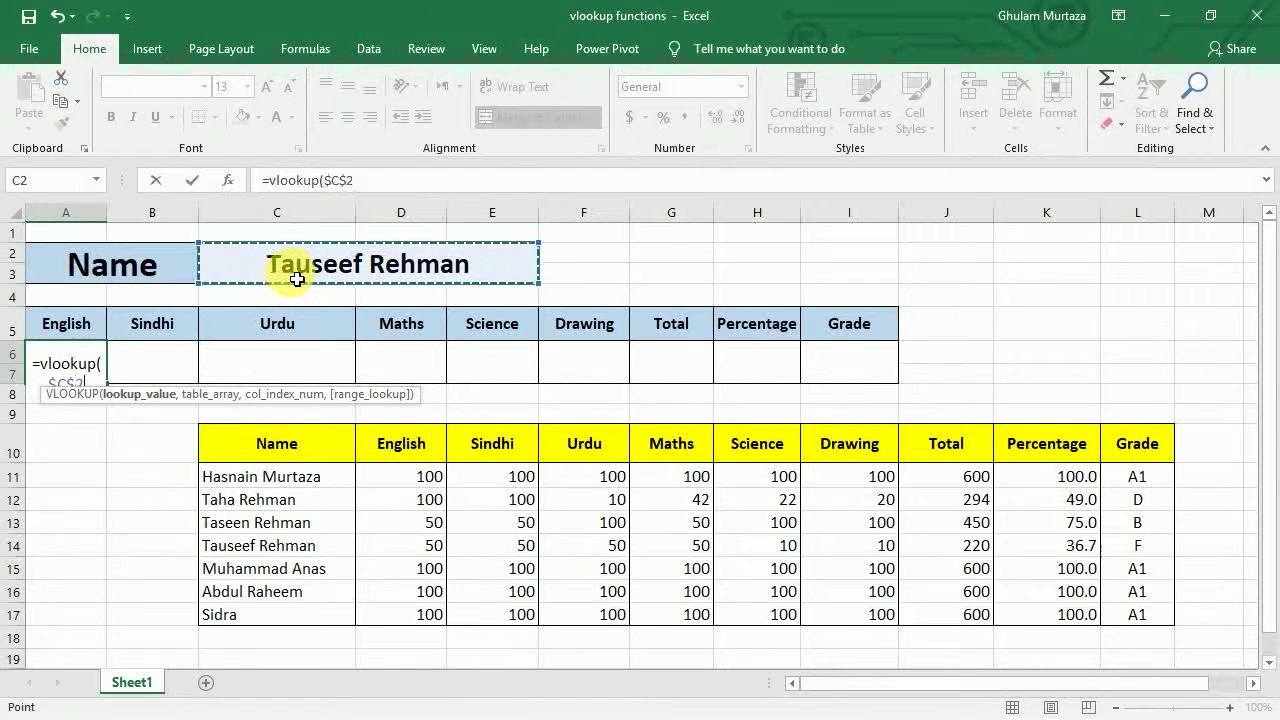
pyautogui.write(',')
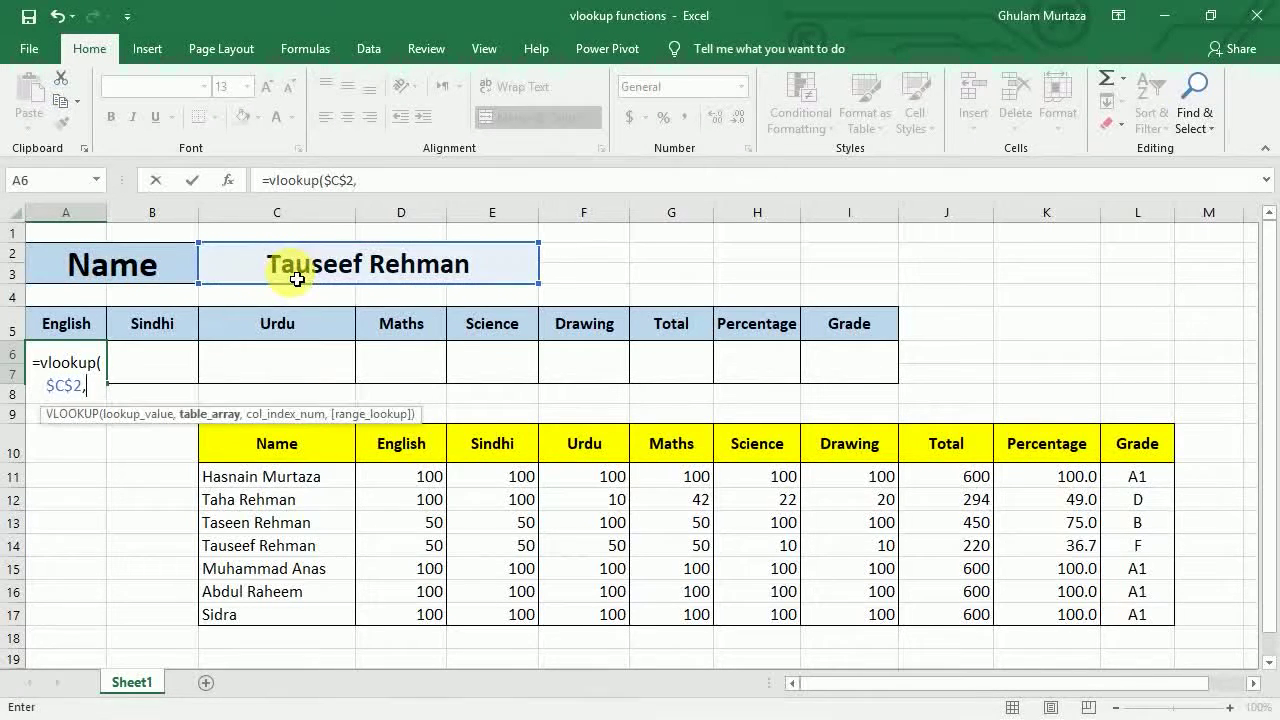
pyautogui.moveTo(264, 447); pyautogui.dragTo(1156, 617)
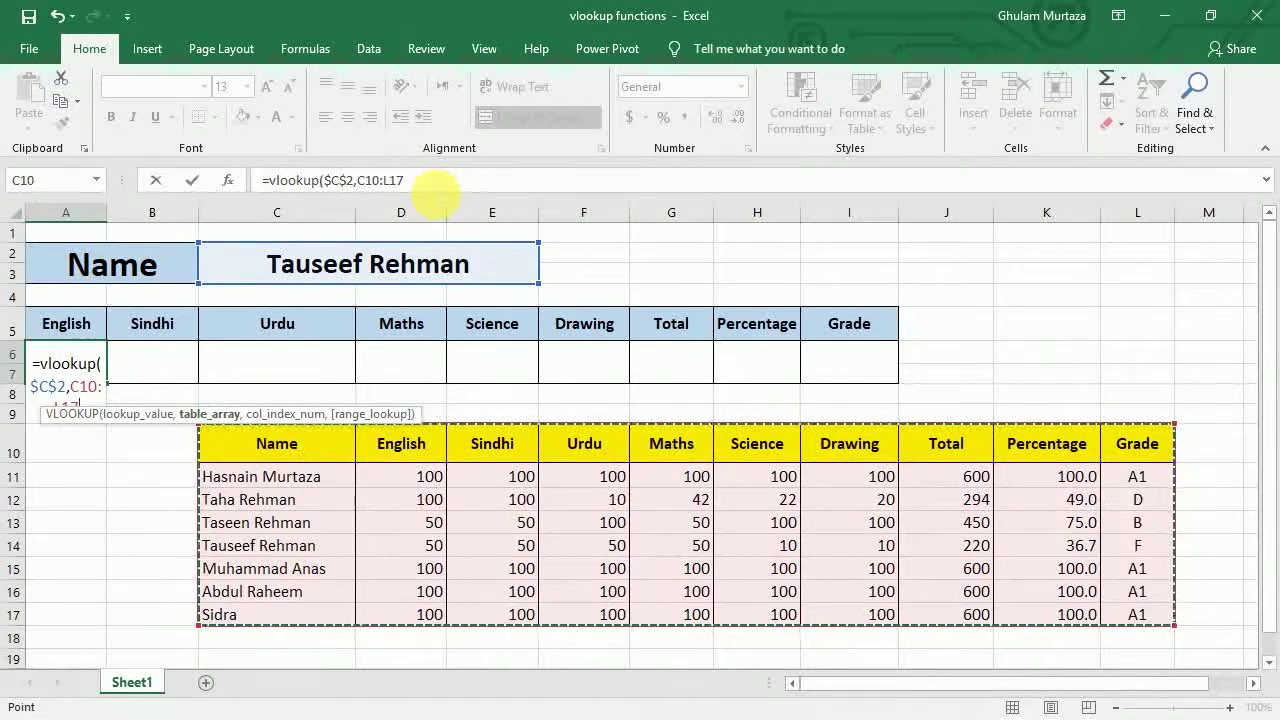
pyautogui.press('F4')
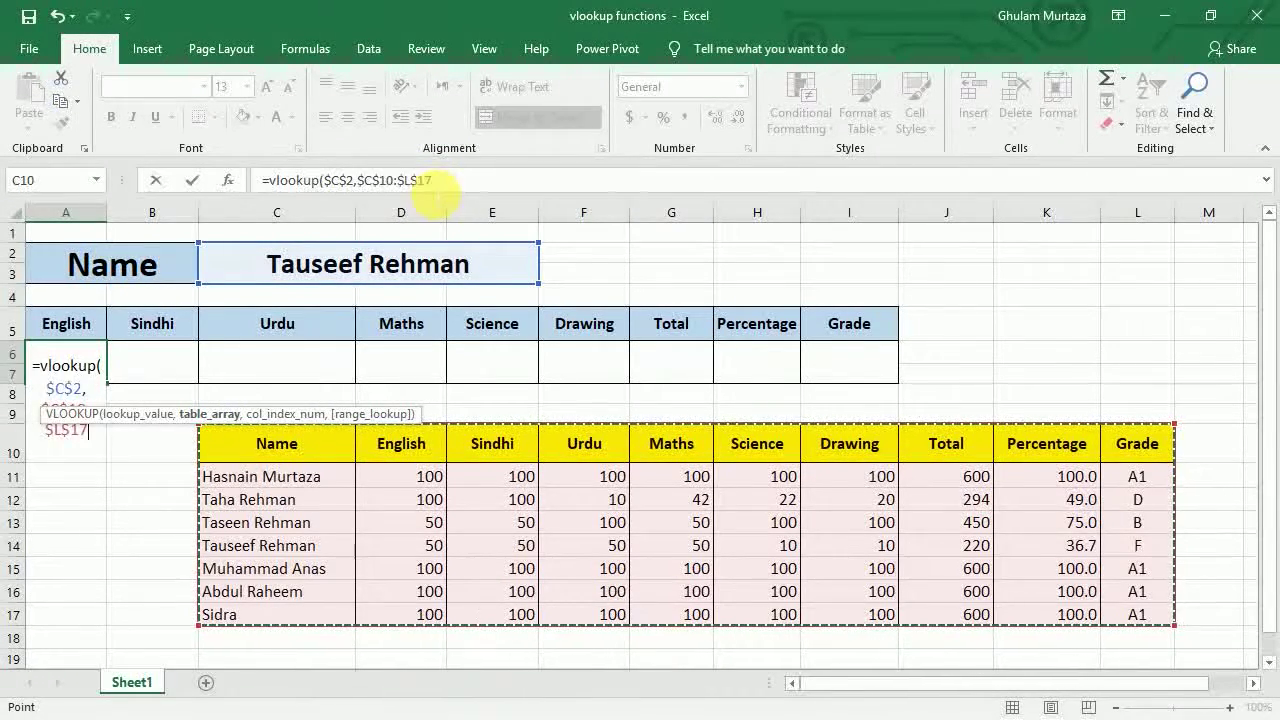
# - Complete it with COLUMNS($D$10:E10) and exact match 0, returning the English mark 50
pyautogui.write(',')
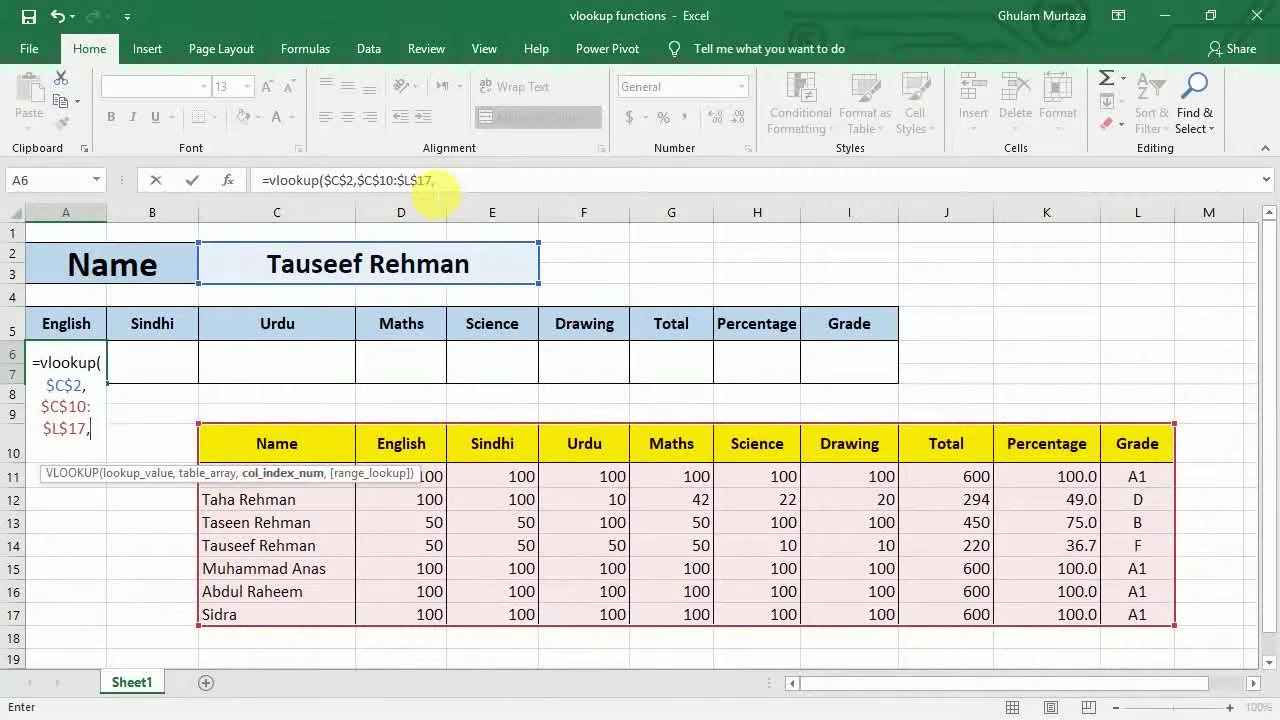
pyautogui.write('columns')
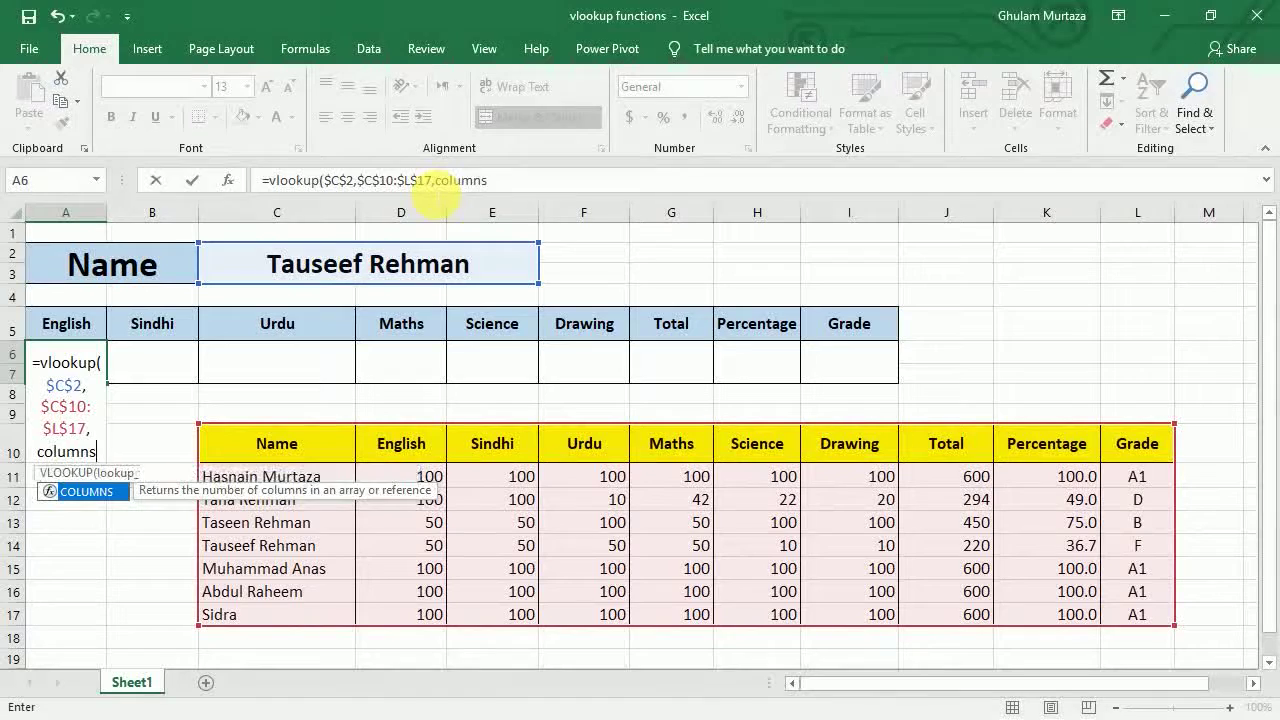
pyautogui.write('(')
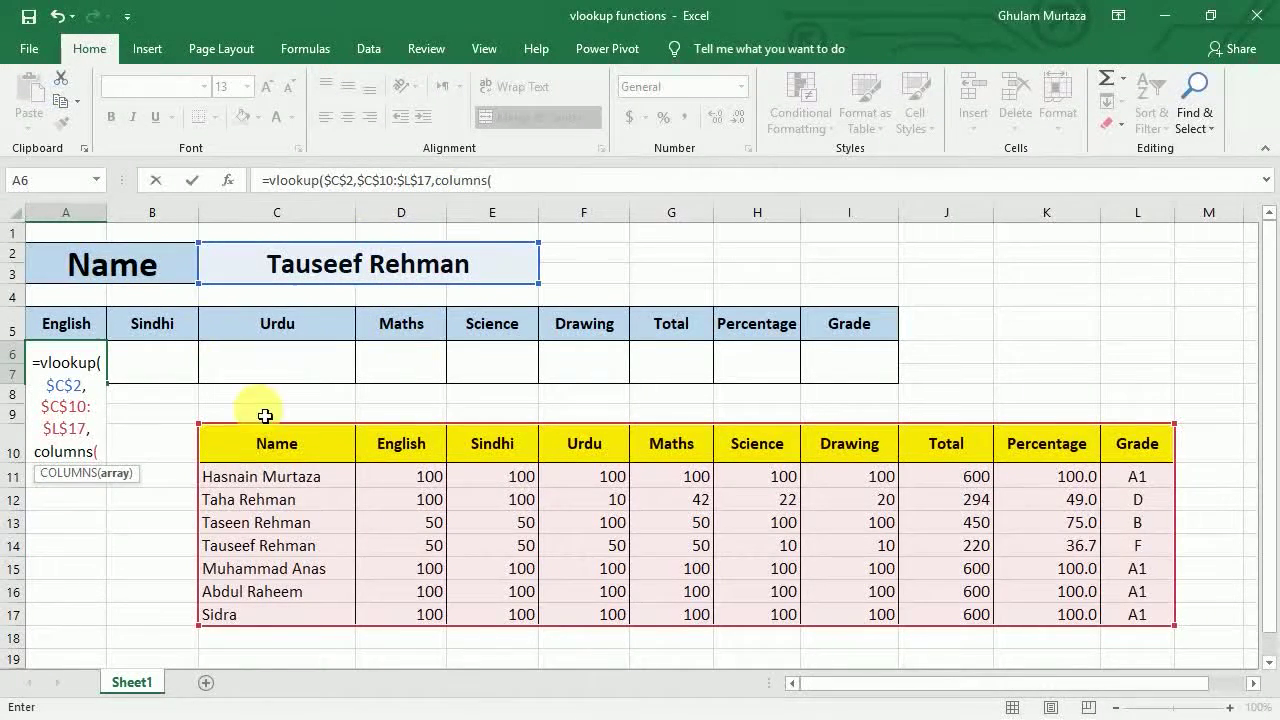
pyautogui.moveTo(427, 450); pyautogui.dragTo(503, 457)
pyautogui.click(508, 181)
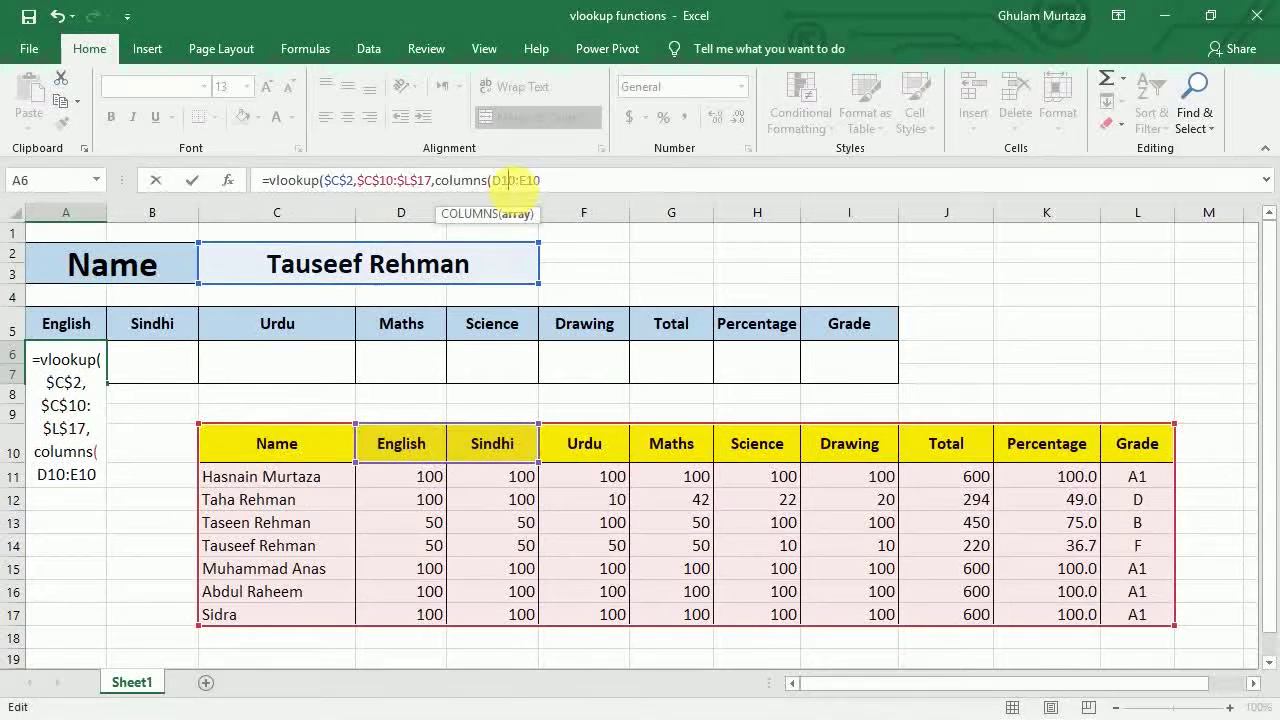
pyautogui.press('F4')
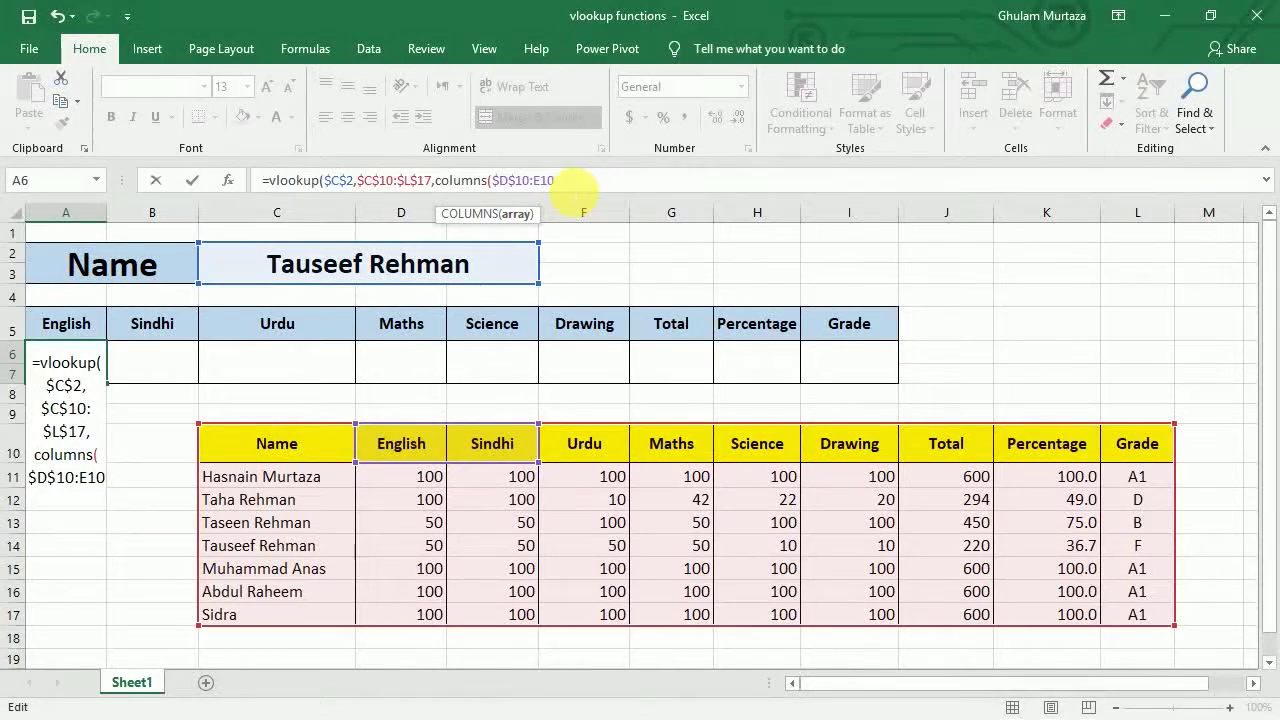
pyautogui.write('),')
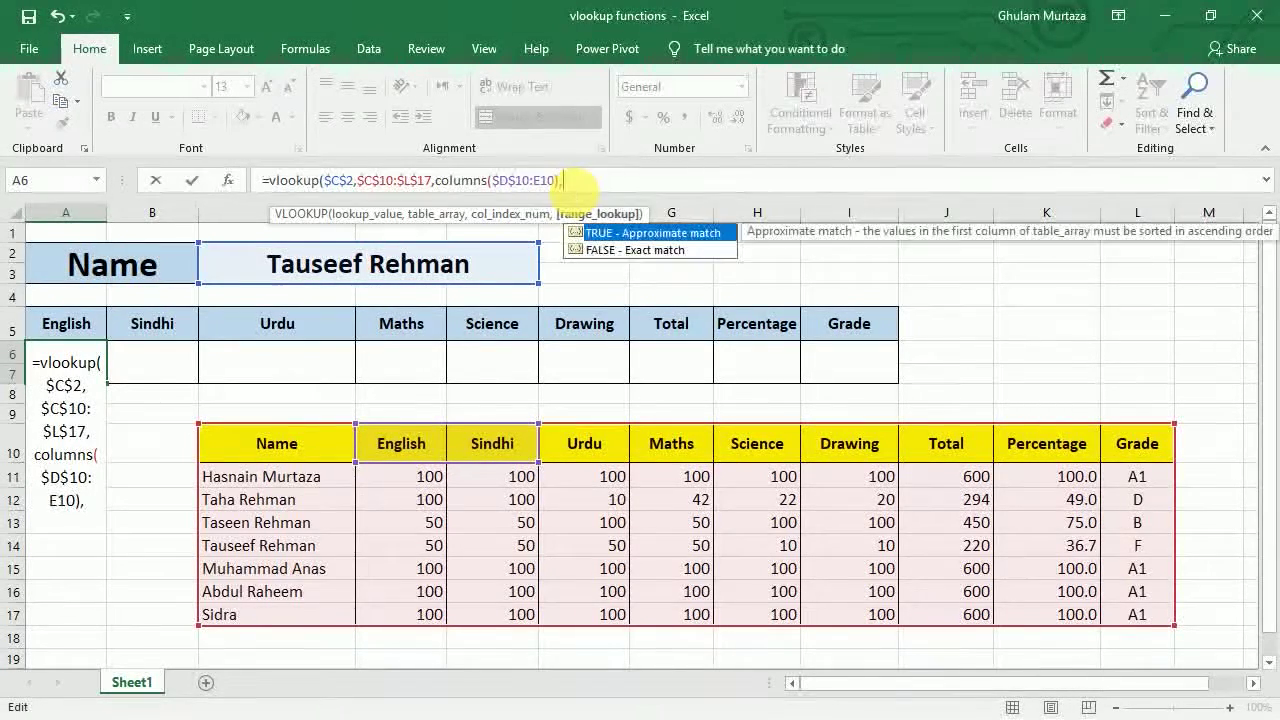
pyautogui.write('0)')
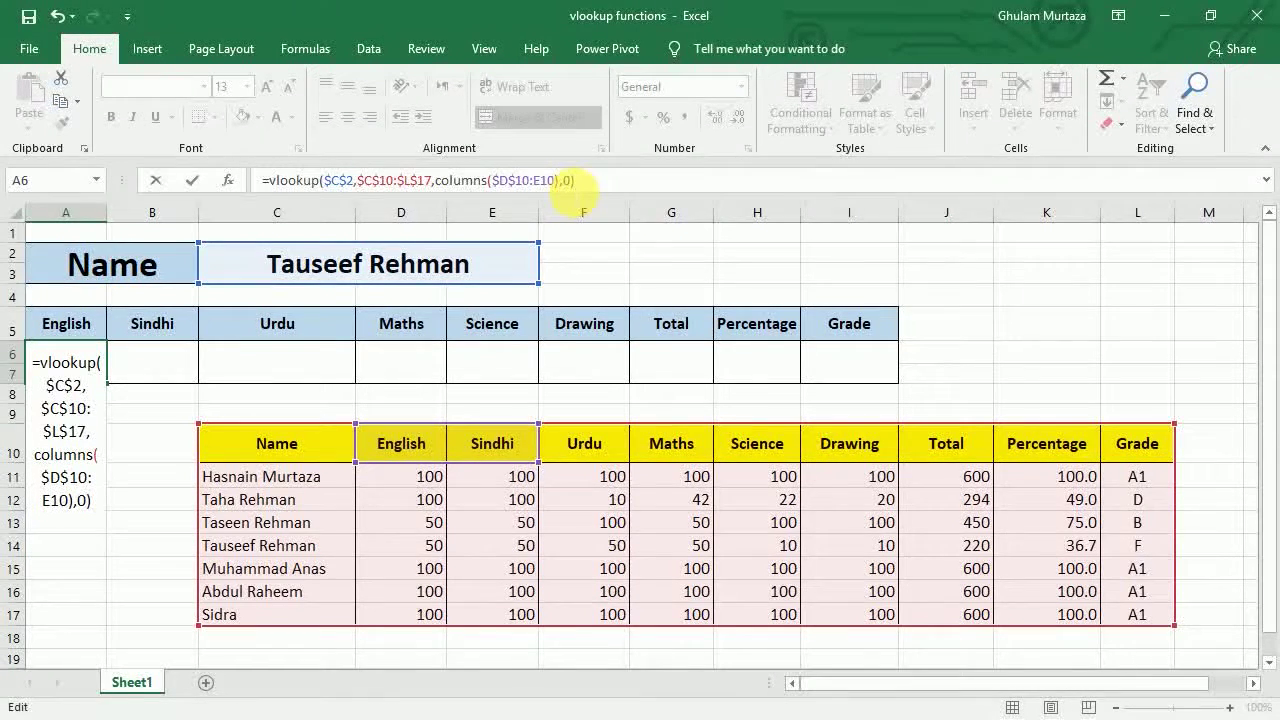
pyautogui.hotkey('ctrl', 'Return')
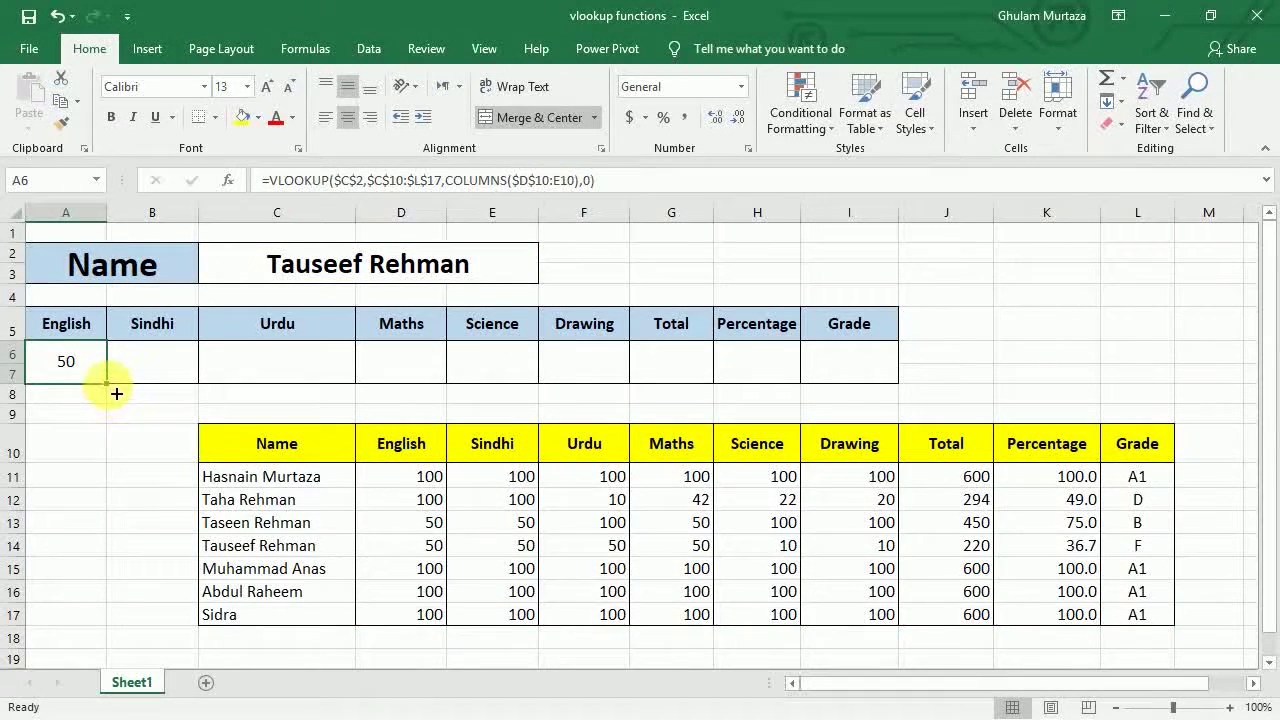
# - Fill A6's lookup across to I6 and reduce H6's percentage to 36.7
pyautogui.moveTo(116, 394); pyautogui.dragTo(870, 411)
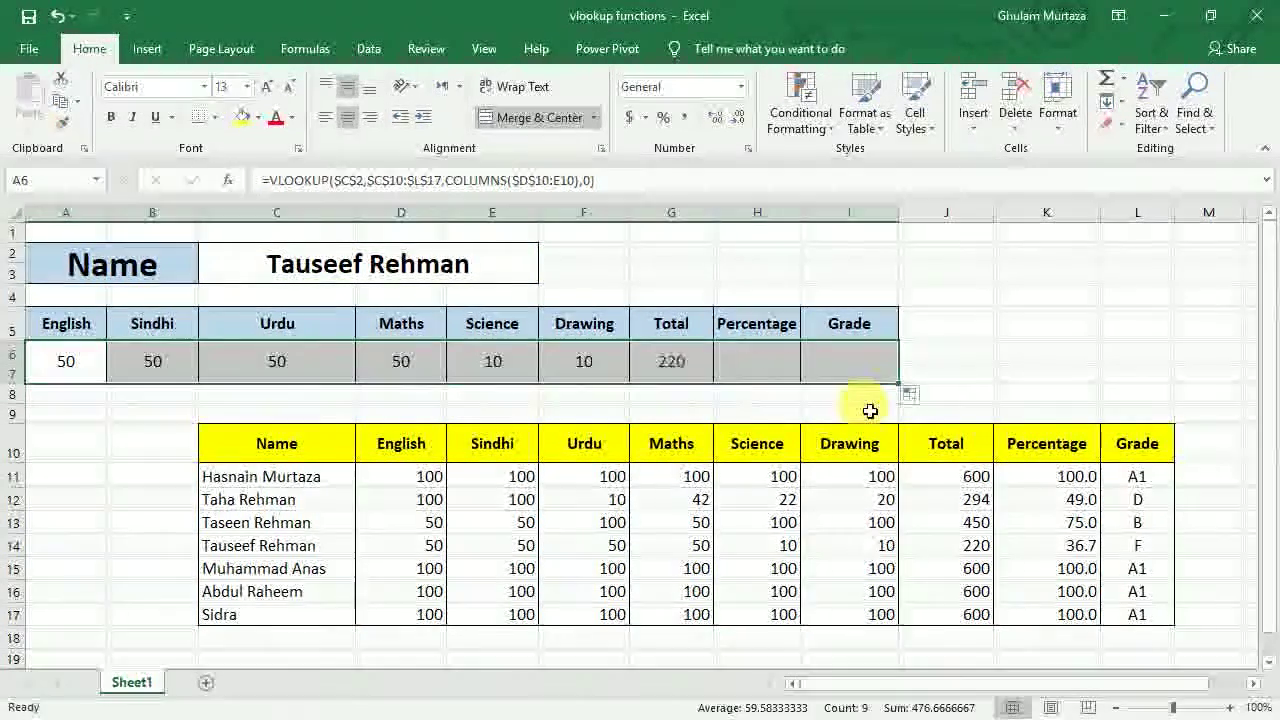
pyautogui.click(752, 362)
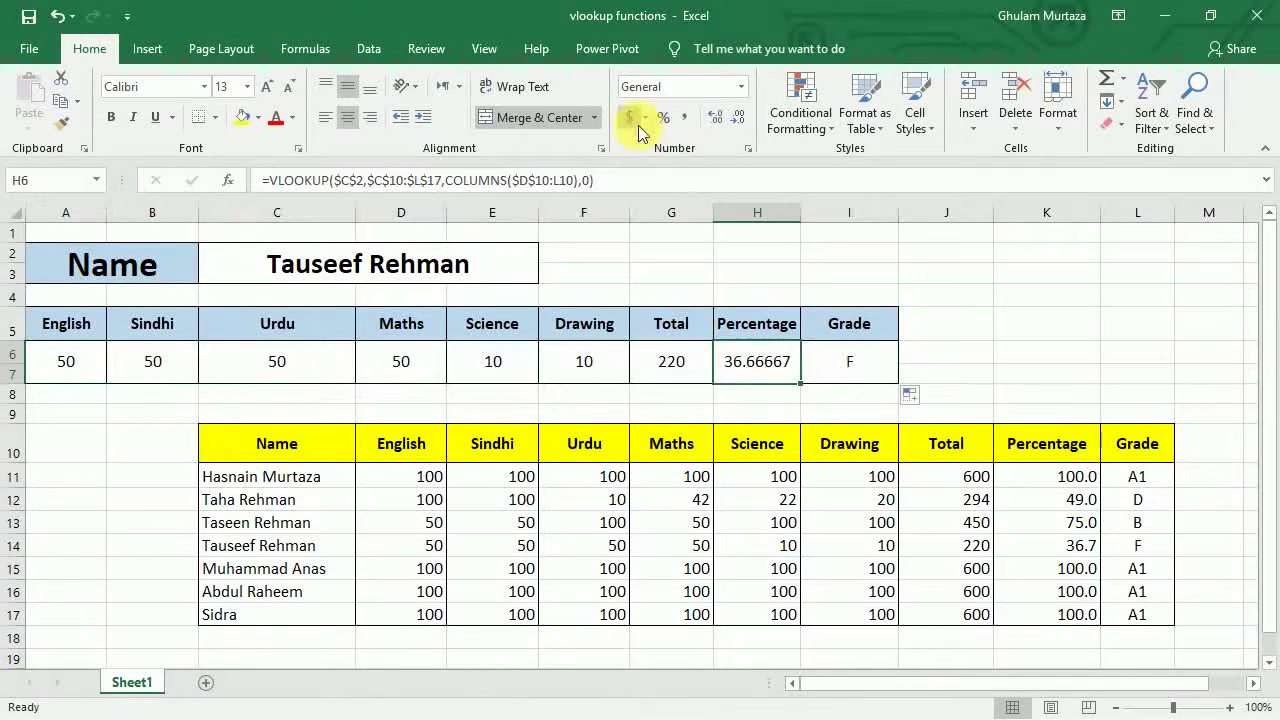
pyautogui.click(744, 119)
pyautogui.click(746, 120)
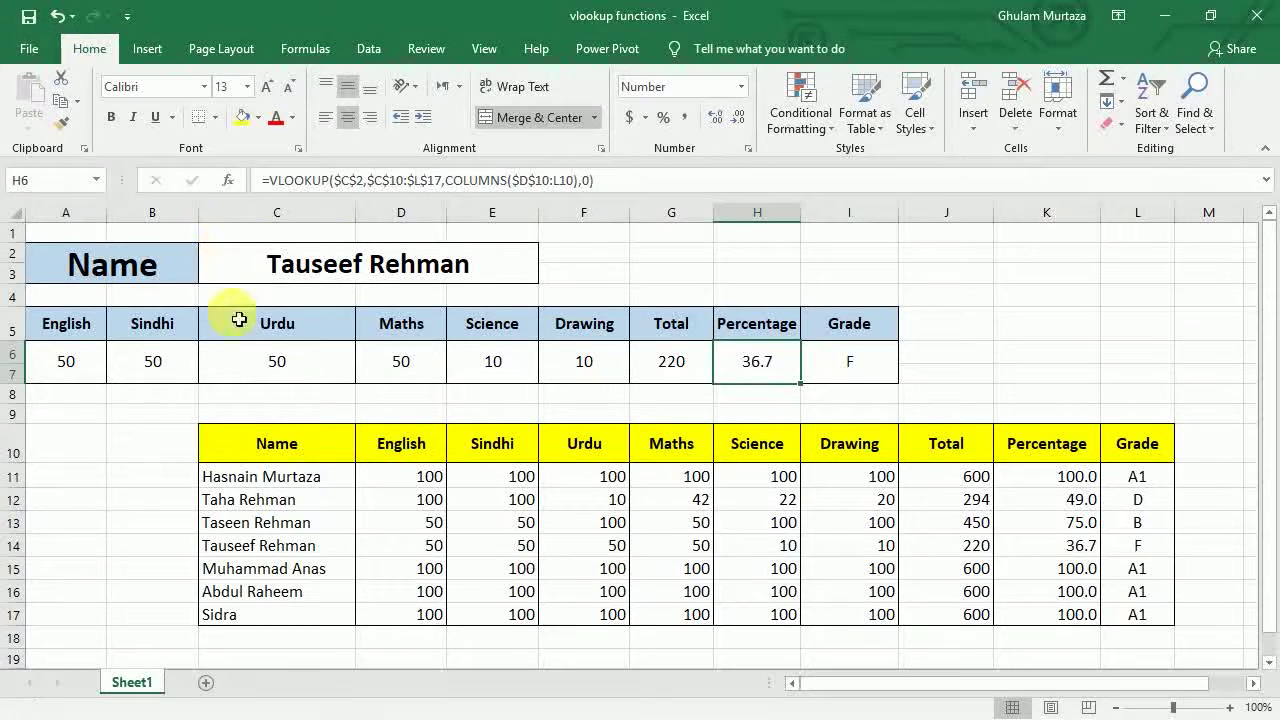
pyautogui.click(237, 357)
pyautogui.click(100, 418)
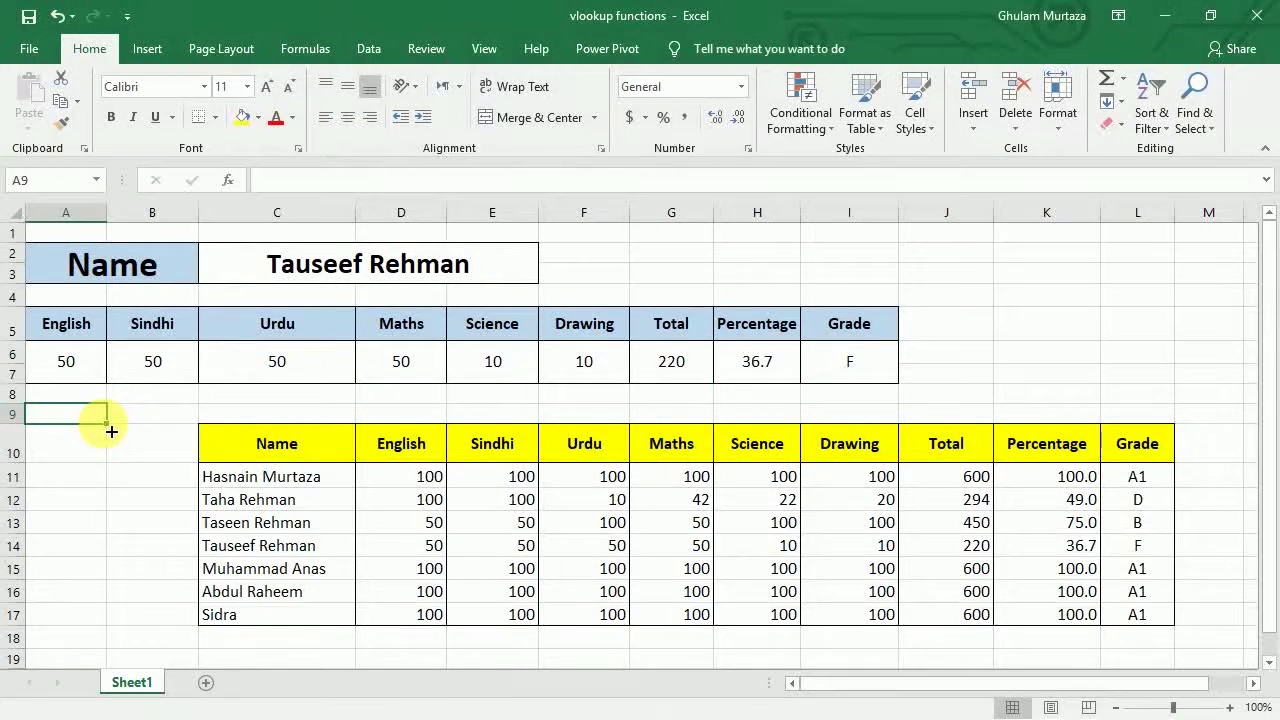